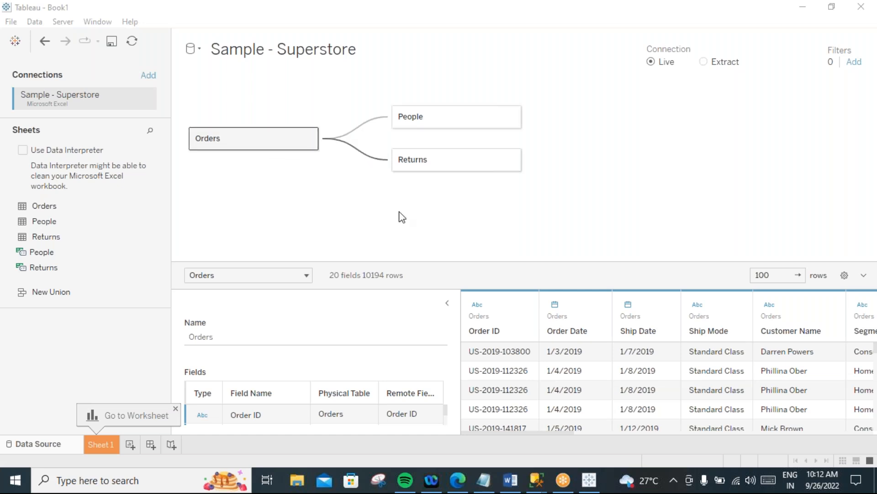
# Enlarge the Orders data preview with its table details collapsed, and view the data type options for the Order ID column.
pyautogui.moveTo(427, 262); pyautogui.dragTo(427, 206)
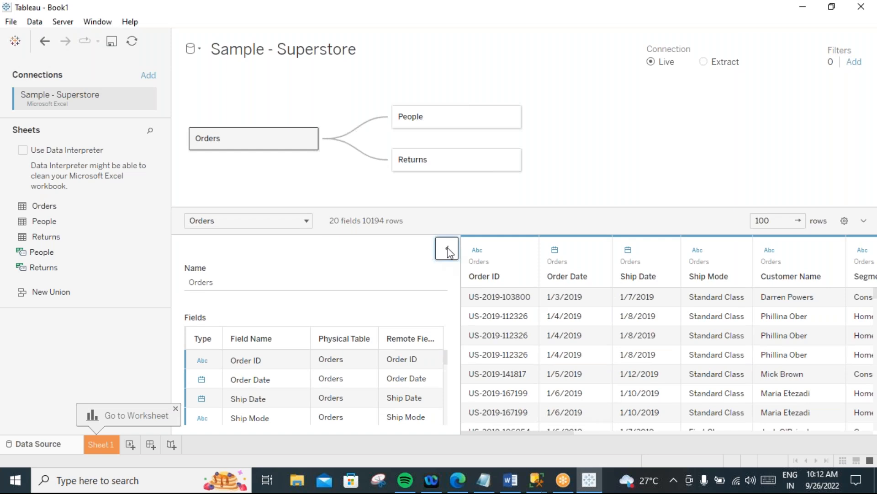
pyautogui.click(447, 250)
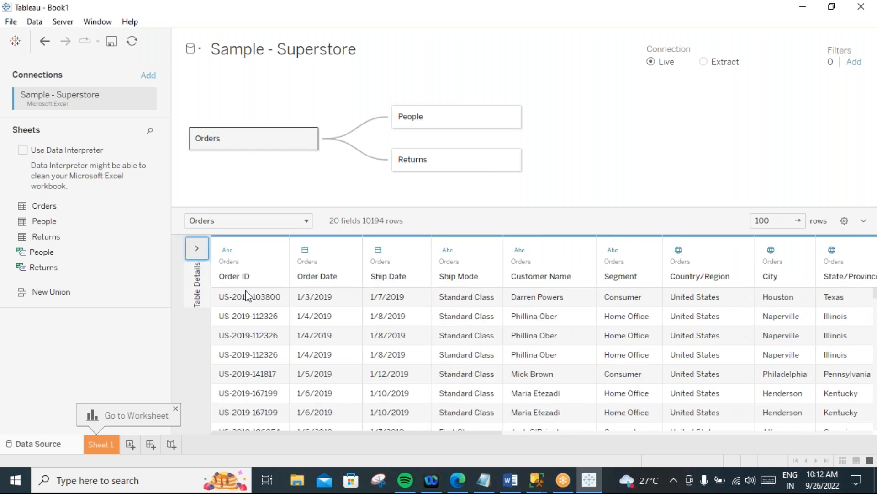
pyautogui.click(220, 251)
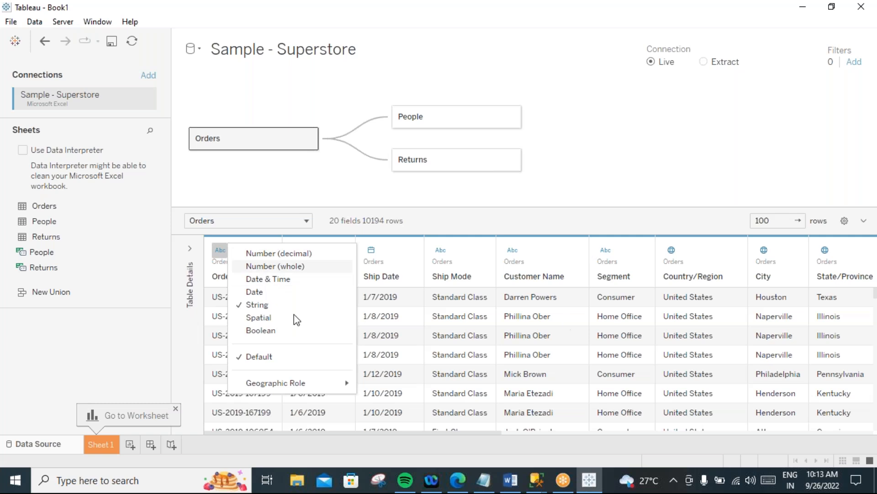
pyautogui.click(518, 136)
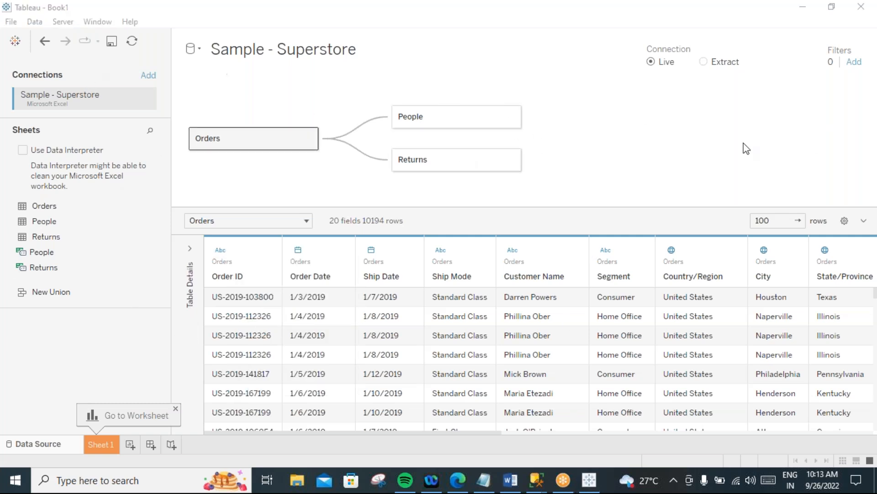
# Dismiss the worksheet hint and compare the fields on Sheet 1 with the columns on the data source page.
pyautogui.click(175, 410)
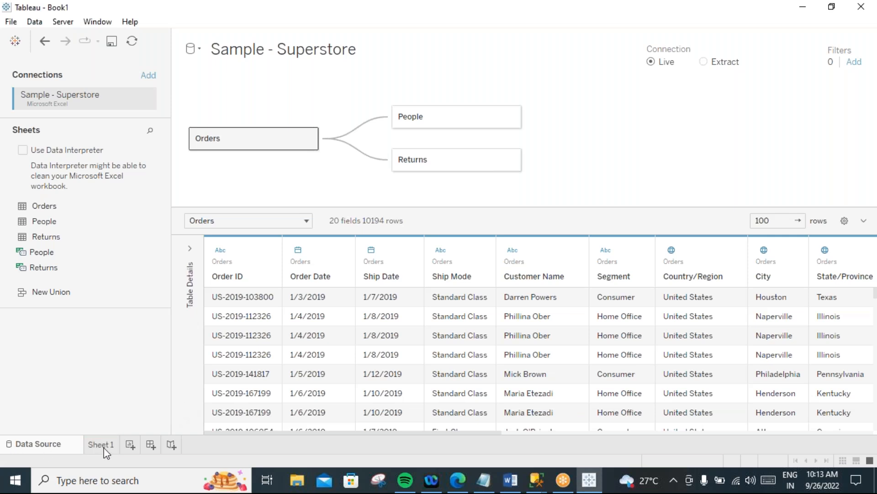
pyautogui.click(101, 444)
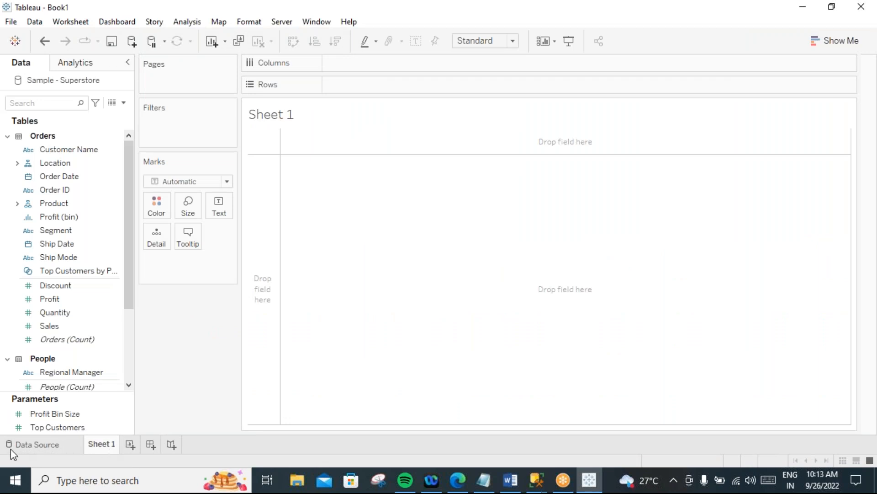
pyautogui.click(52, 450)
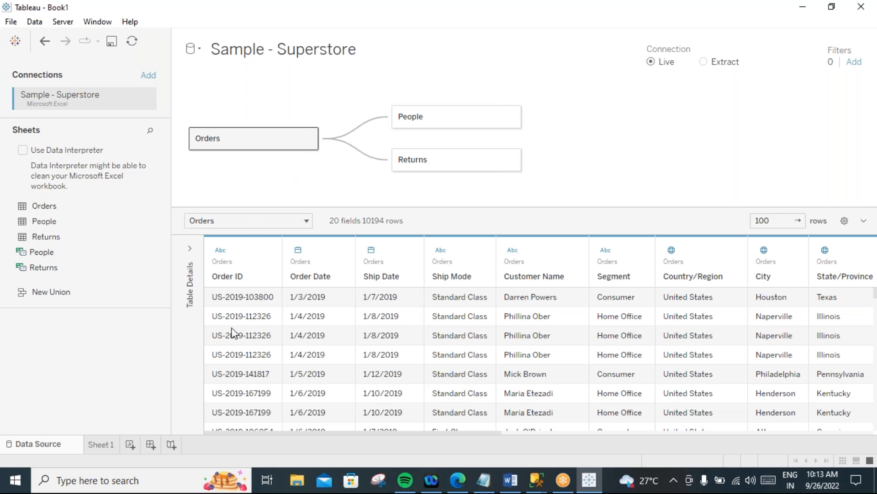
pyautogui.click(99, 444)
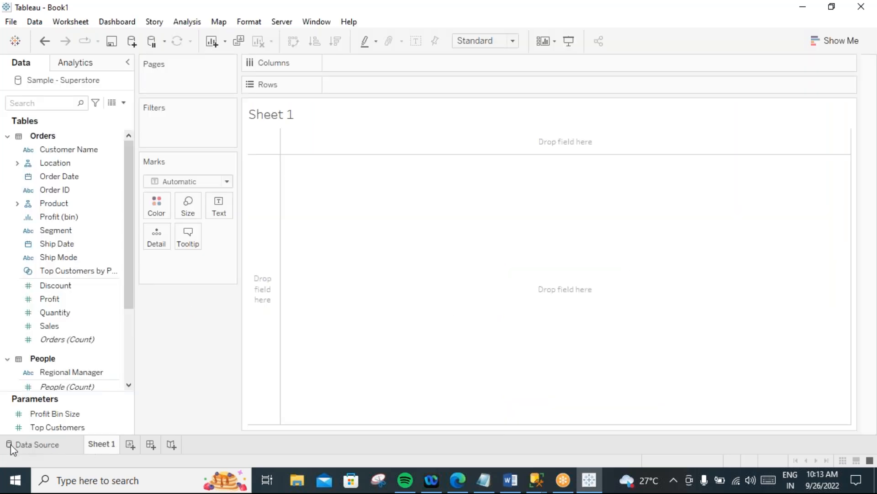
pyautogui.click(44, 450)
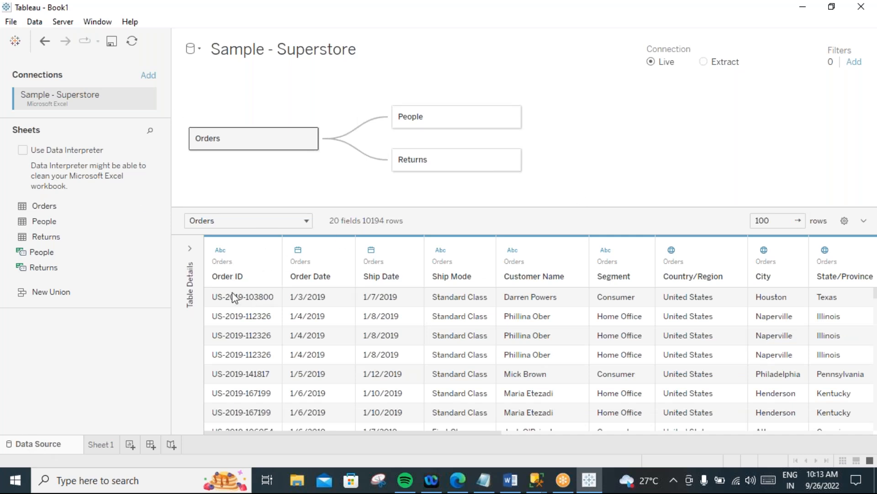
pyautogui.click(101, 444)
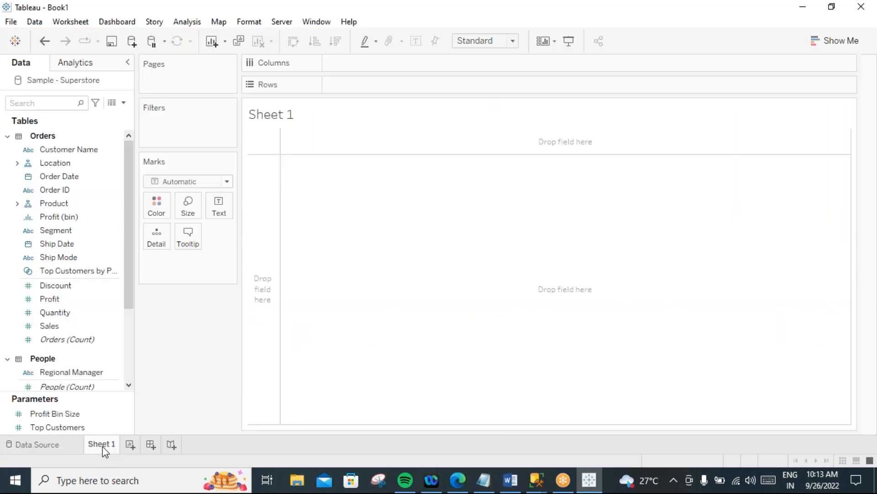
# Add three new blank worksheets to the workbook after Sheet 1.
pyautogui.click(130, 445)
pyautogui.click(169, 444)
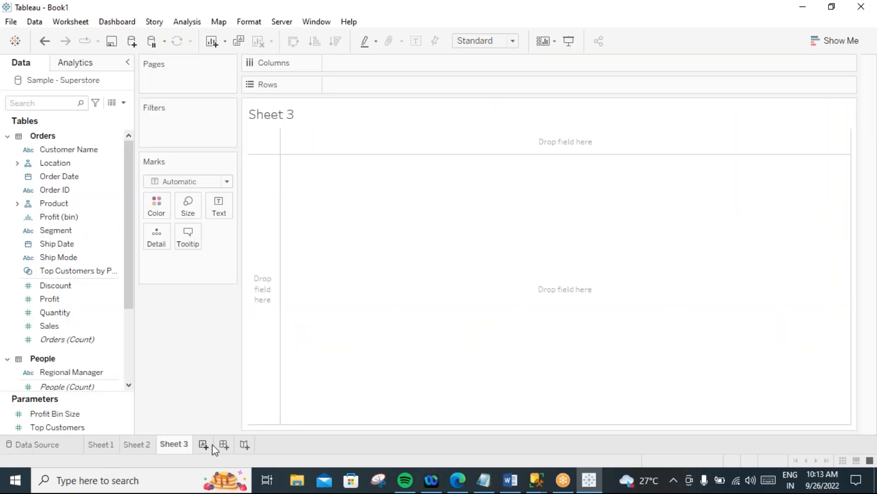
pyautogui.click(205, 445)
# Look through Sheets 1 to 4 and the data source page, ending on Sheet 4.
pyautogui.click(111, 445)
pyautogui.click(137, 444)
pyautogui.click(173, 444)
pyautogui.click(209, 446)
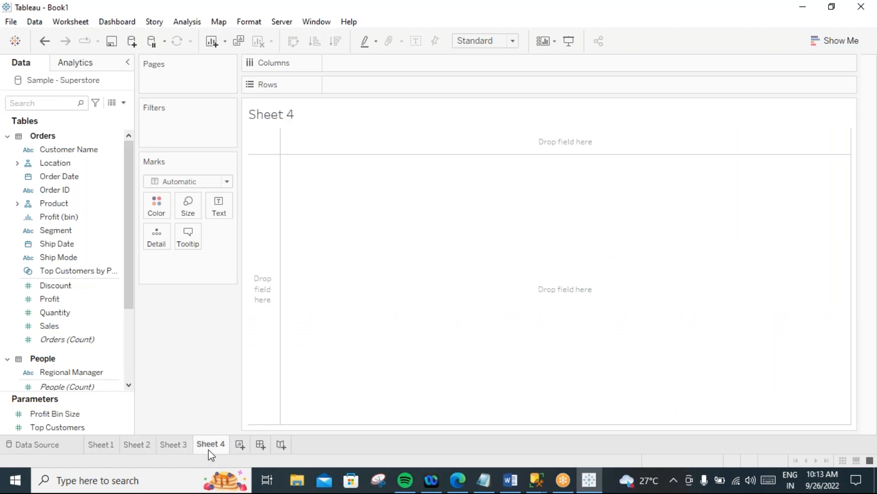
pyautogui.click(29, 445)
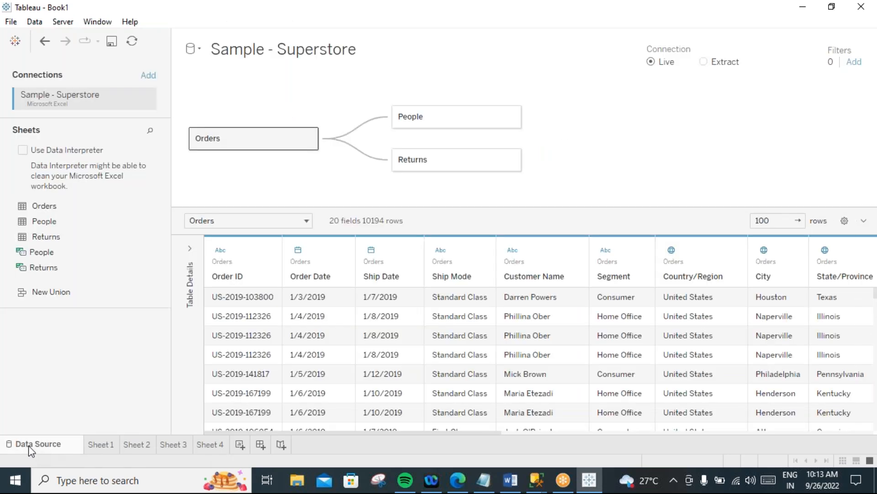
pyautogui.click(205, 444)
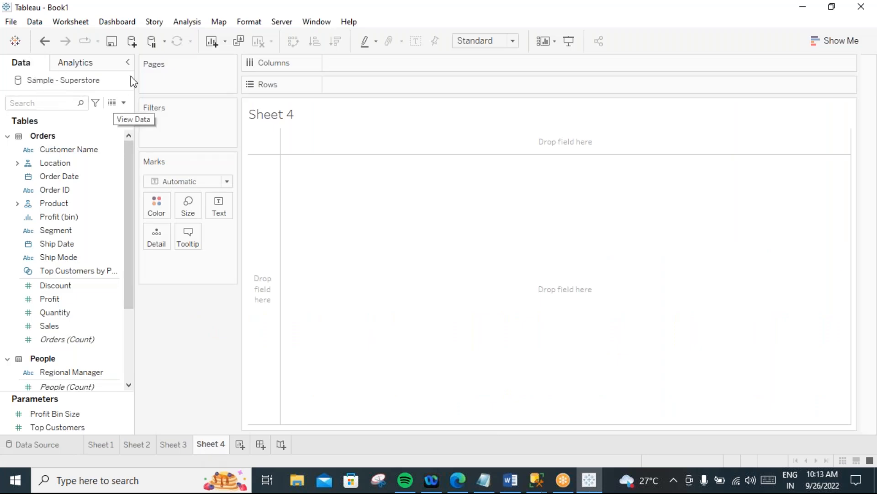
# Connect to the Test_Data (2) Excel workbook as a new data source and add its Project Detail table to the canvas.
pyautogui.click(132, 41)
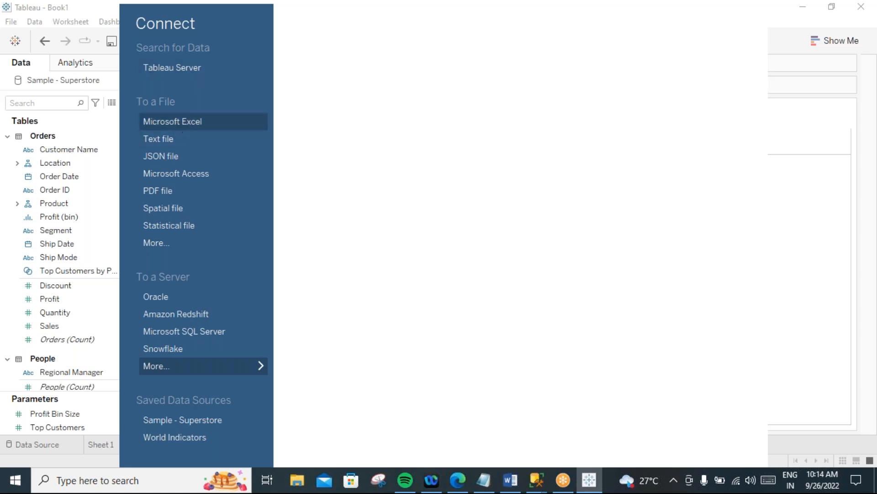
pyautogui.click(173, 121)
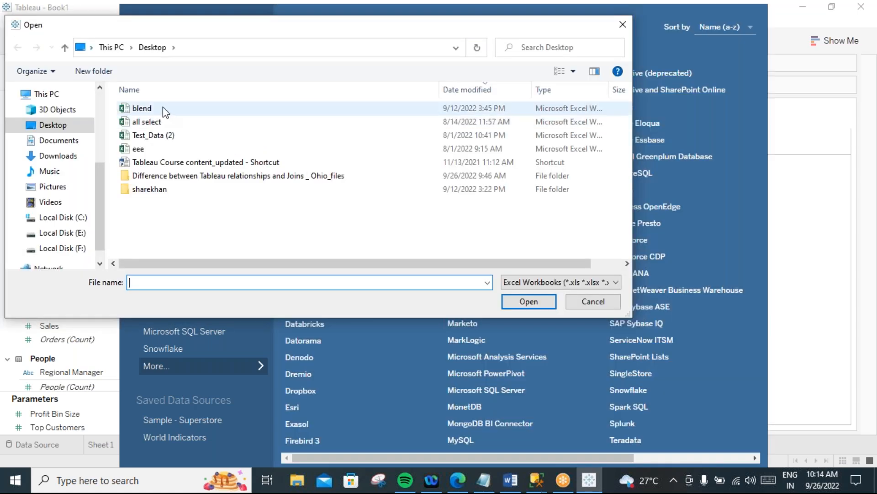
pyautogui.click(149, 142)
pyautogui.click(529, 301)
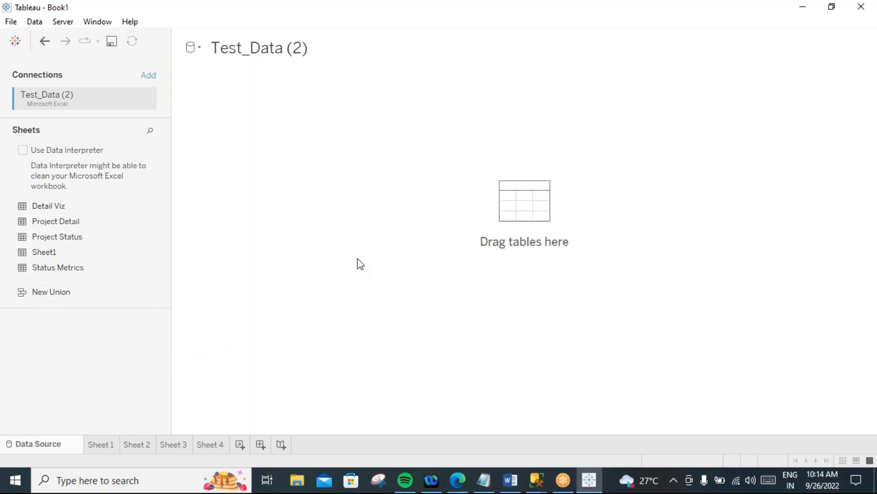
pyautogui.moveTo(48, 222); pyautogui.dragTo(447, 170)
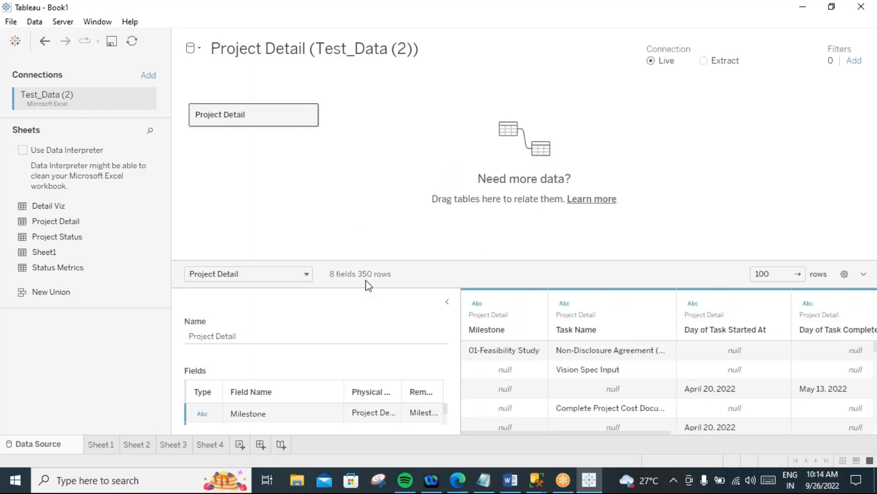
pyautogui.click(447, 302)
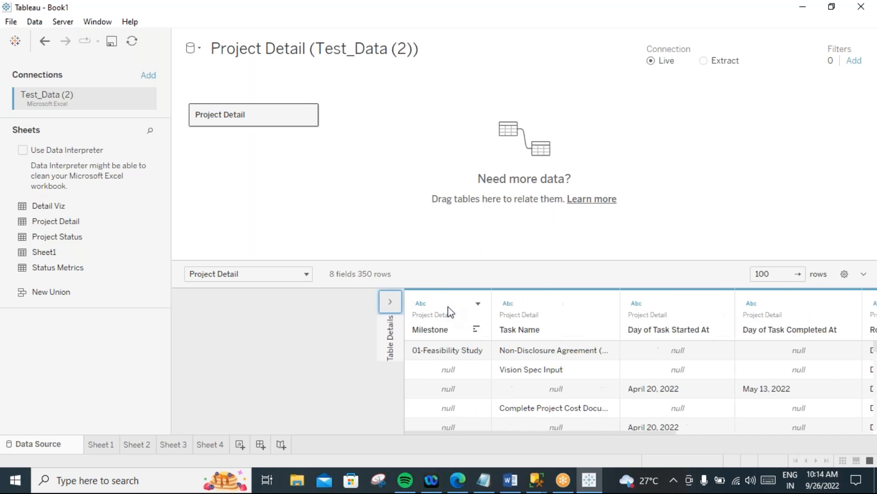
# Look through all four worksheets to check which data sources and fields are available, ending on Sheet 4.
pyautogui.click(210, 447)
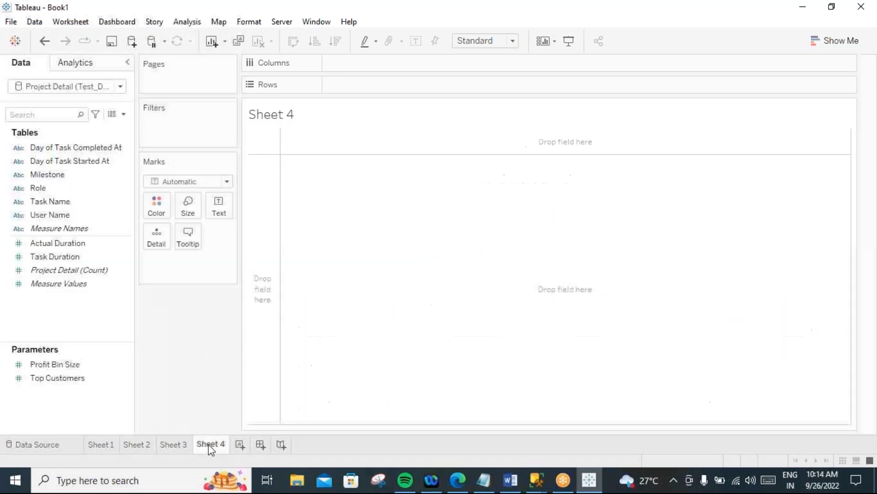
pyautogui.click(99, 450)
pyautogui.click(137, 447)
pyautogui.click(168, 446)
pyautogui.click(206, 444)
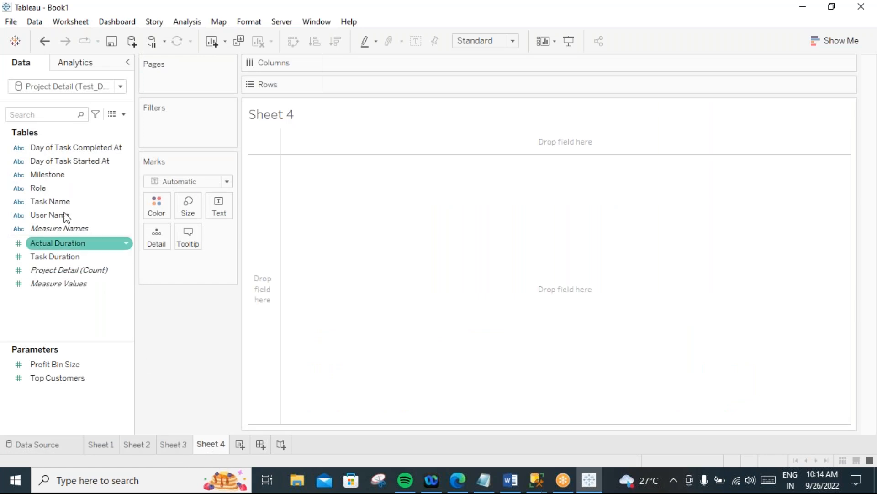
# Enlarge the data source list and widen its pane to show both sources in full, and select Sample - Superstore.
pyautogui.moveTo(40, 102); pyautogui.dragTo(40, 105)
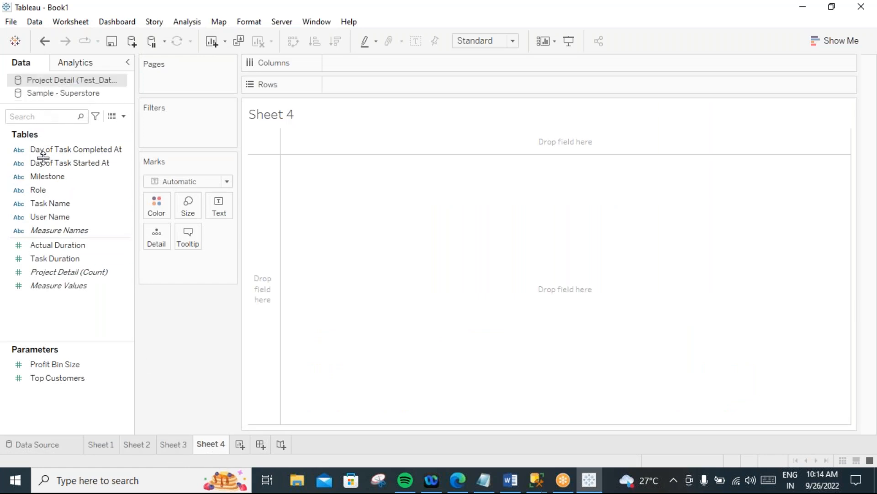
pyautogui.moveTo(137, 81); pyautogui.dragTo(165, 87)
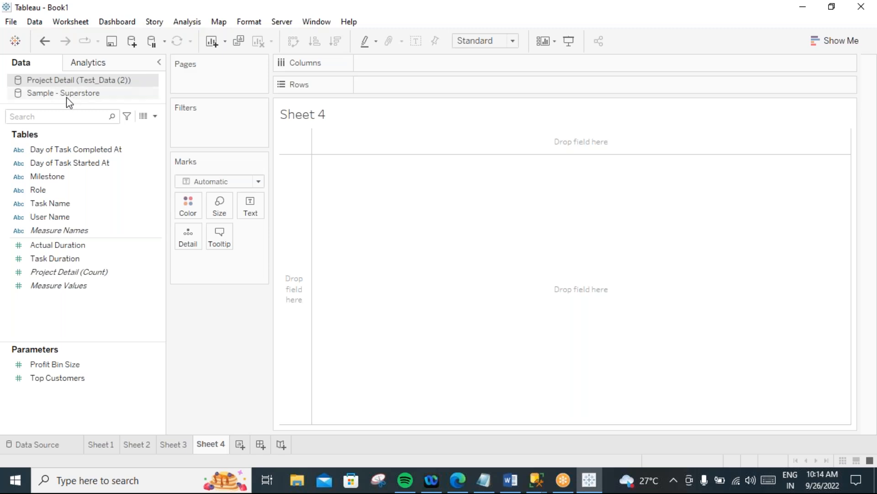
pyautogui.click(72, 95)
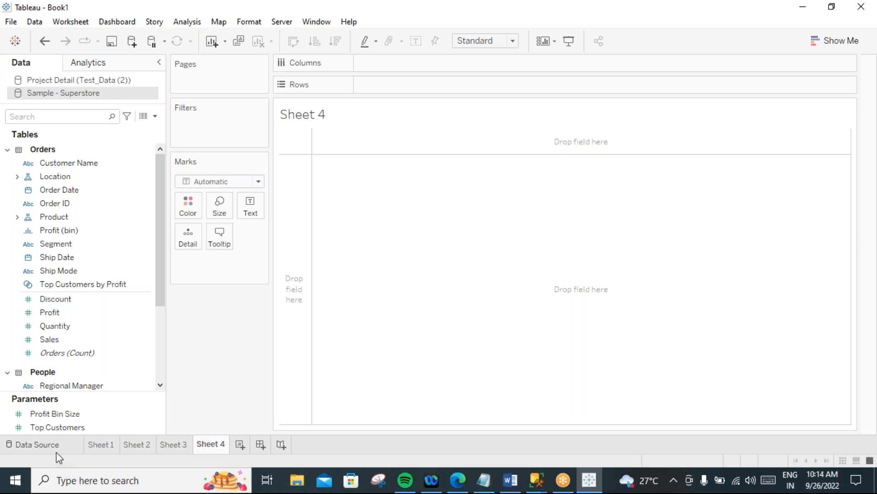
# View the Sample - Superstore source page, and from Sheet 4 select Project Detail (Test_Data (2)) and view its source page.
pyautogui.click(38, 445)
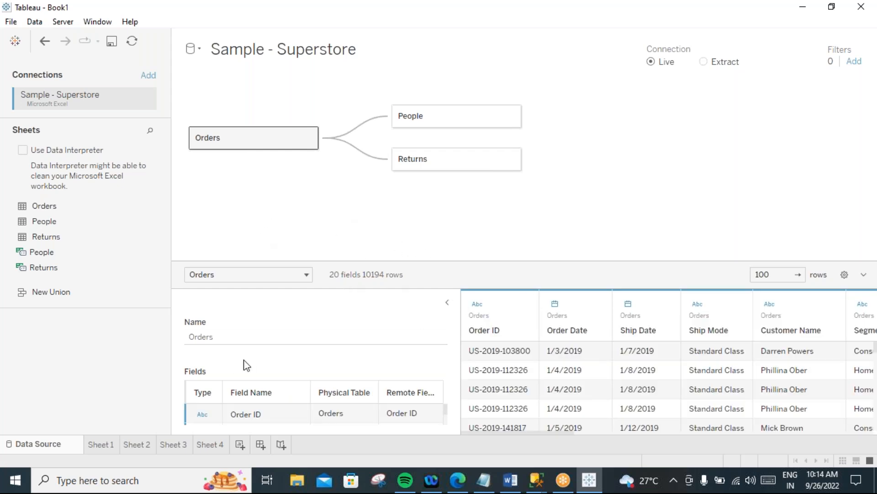
pyautogui.click(210, 448)
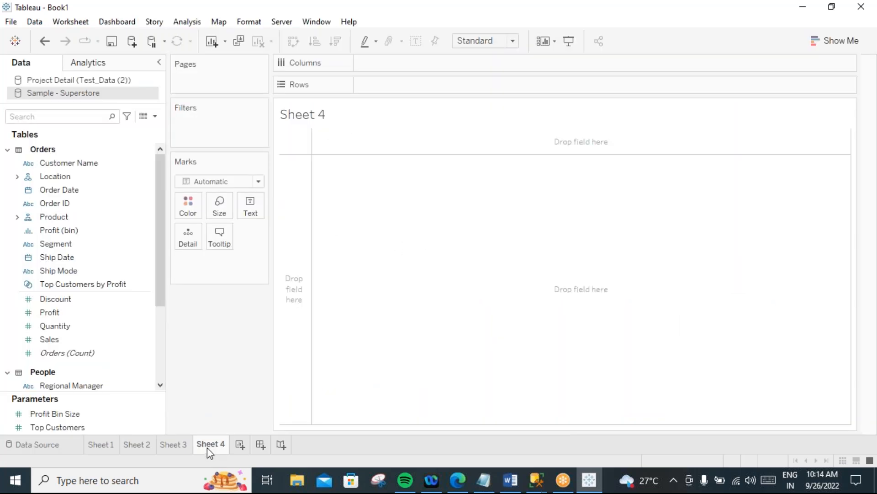
pyautogui.click(43, 80)
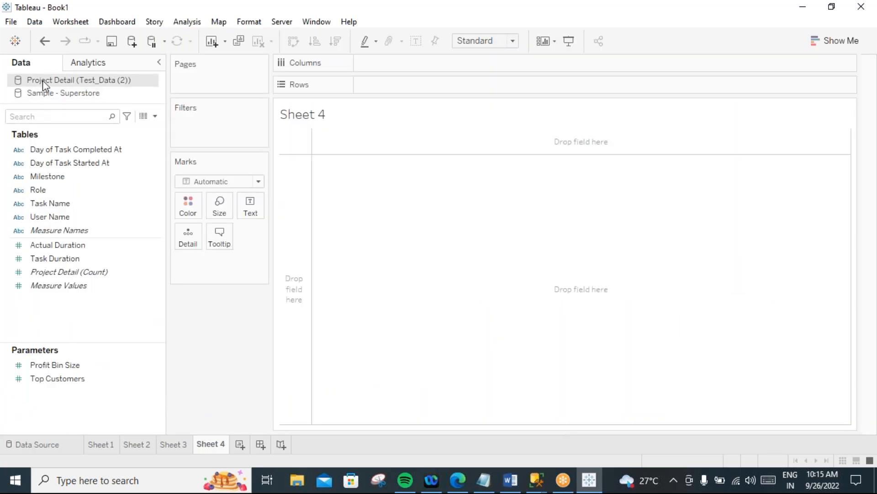
pyautogui.click(40, 447)
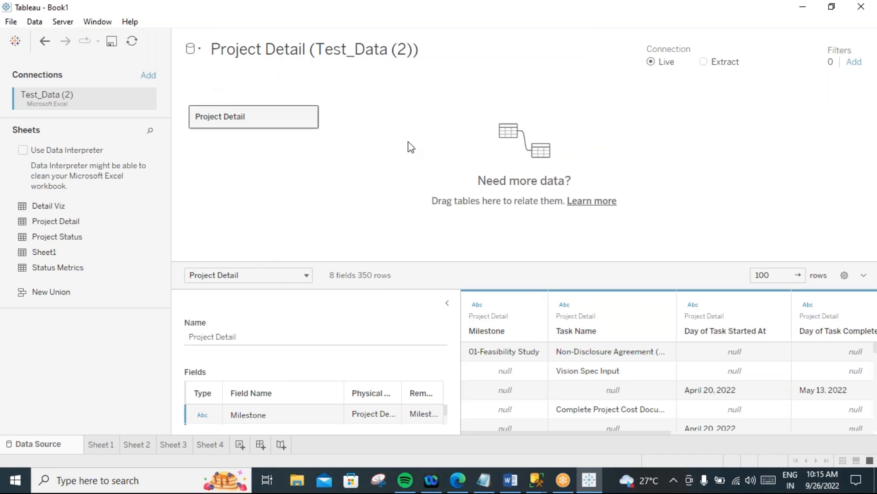
# Collapse the table details and switch the data source page to Sample - Superstore and back to Project Detail (Test_Data (2)).
pyautogui.click(448, 303)
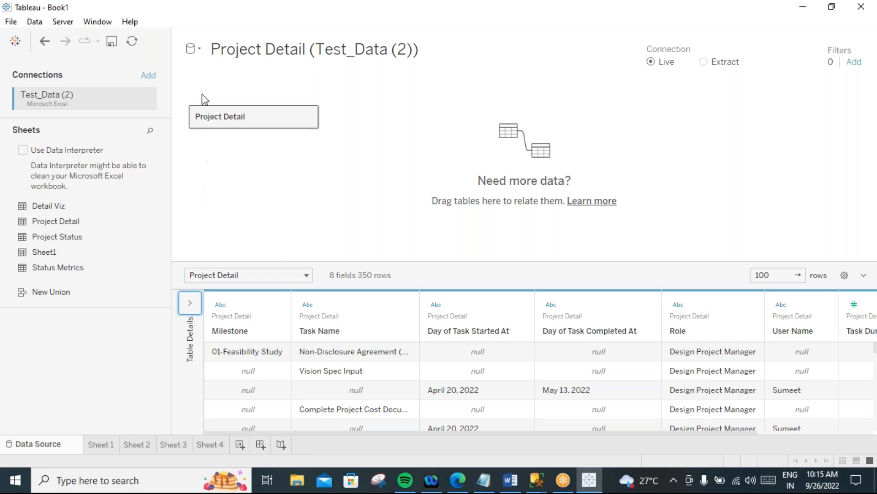
pyautogui.click(200, 49)
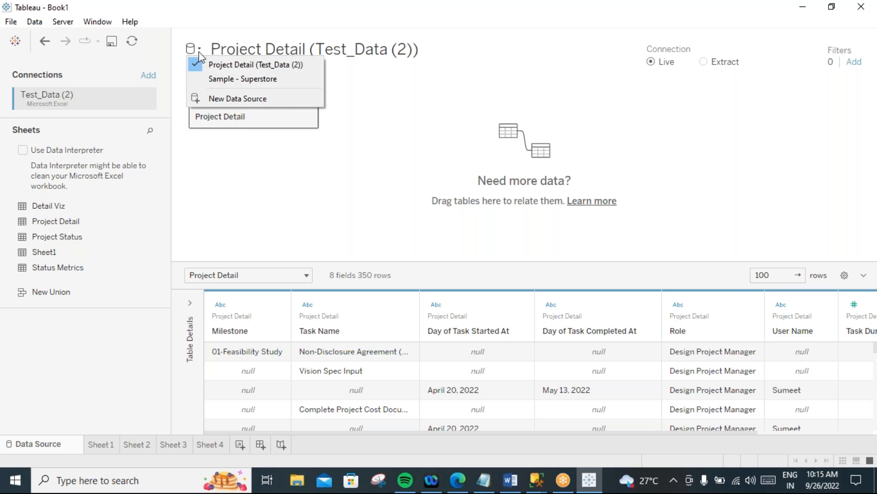
pyautogui.click(220, 79)
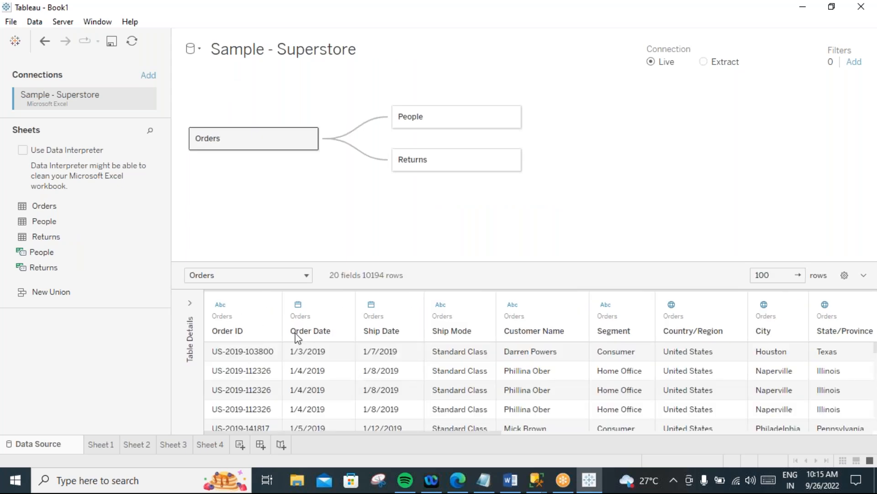
pyautogui.click(199, 49)
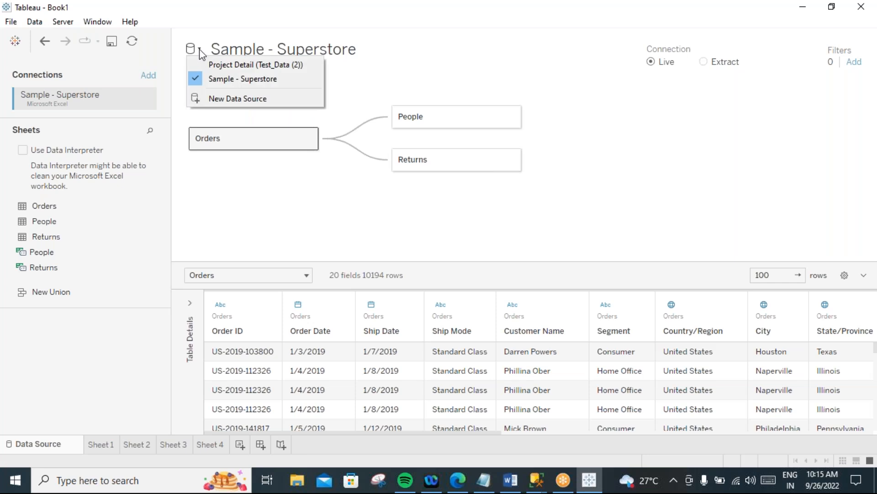
pyautogui.click(223, 65)
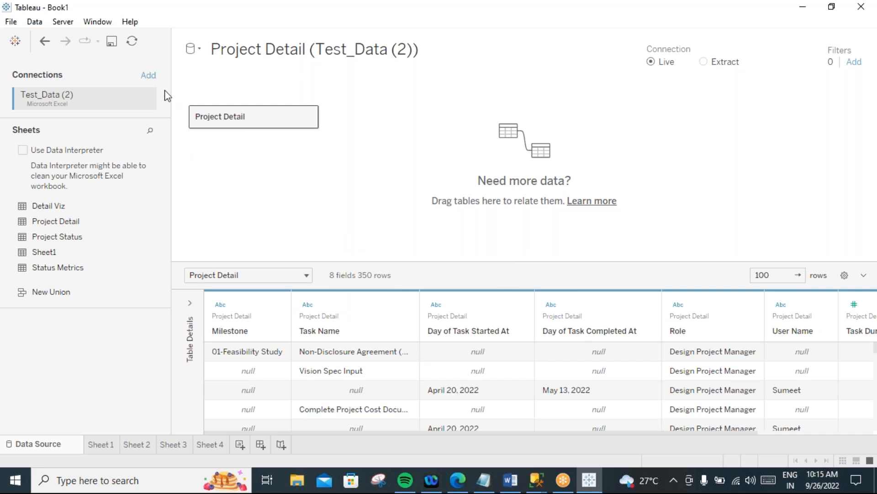
pyautogui.click(194, 51)
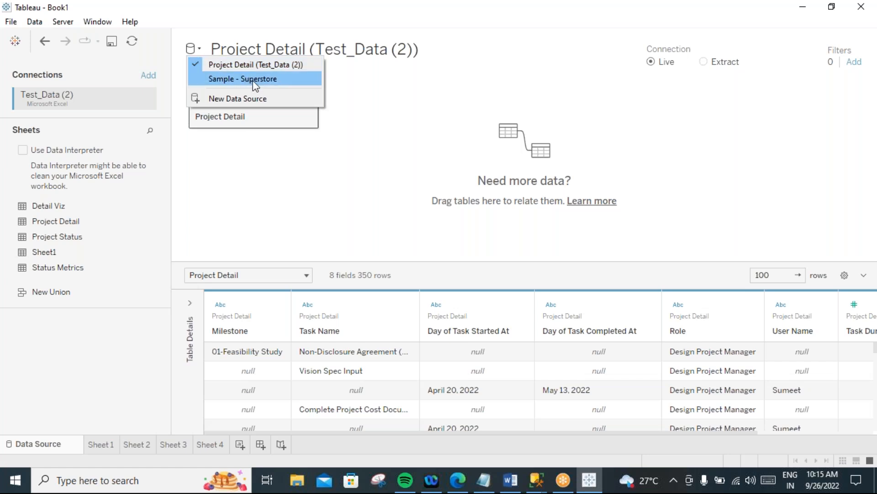
pyautogui.click(353, 69)
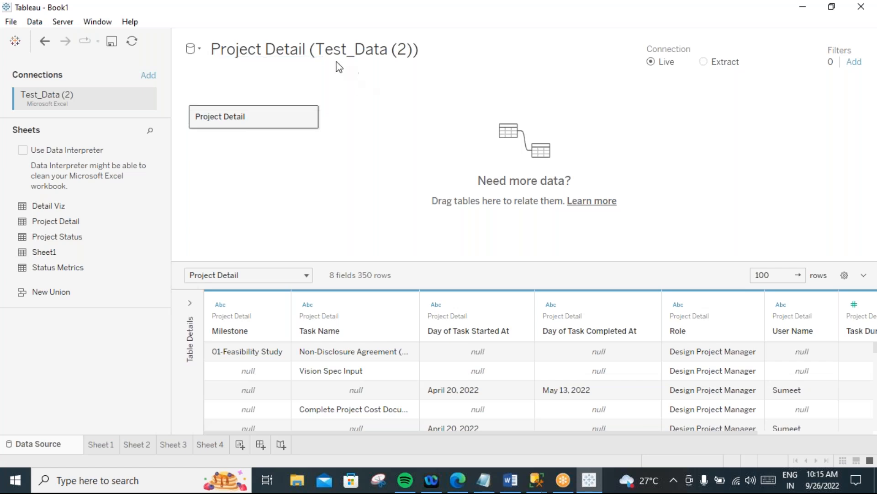
# Rename the Project Detail (Test_Data (2)) data source to Project Detail.
pyautogui.click(326, 50)
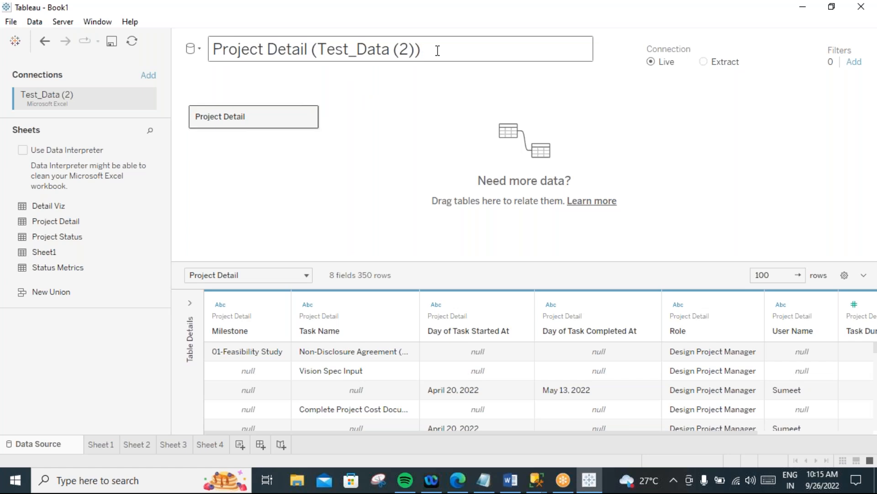
pyautogui.press('BackSpace')
pyautogui.press('BackSpace')
pyautogui.press('BackSpace')
pyautogui.press('BackSpace')
pyautogui.press('BackSpace')
pyautogui.press('BackSpace')
pyautogui.press('BackSpace')
pyautogui.press('BackSpace')
pyautogui.press('BackSpace')
pyautogui.press('BackSpace')
pyautogui.press('BackSpace')
pyautogui.press('BackSpace')
pyautogui.press('BackSpace')
pyautogui.press('BackSpace')
pyautogui.press('BackSpace')
pyautogui.press('BackSpace')
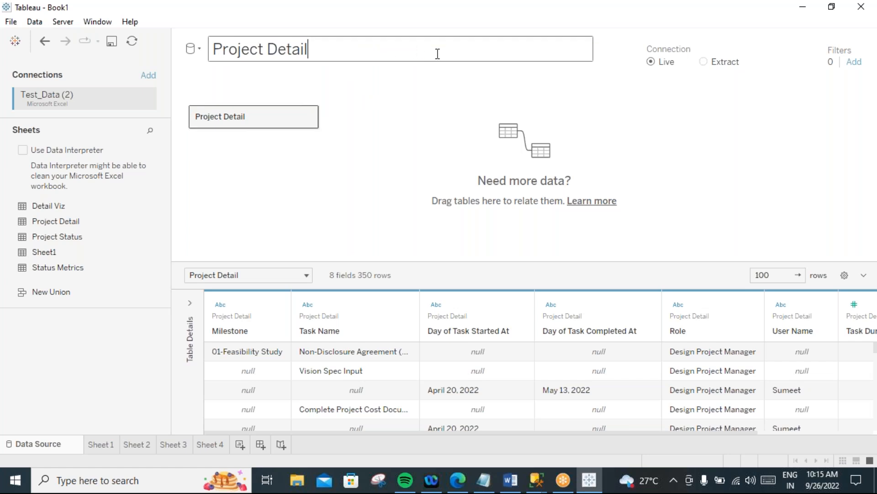
pyautogui.click(401, 128)
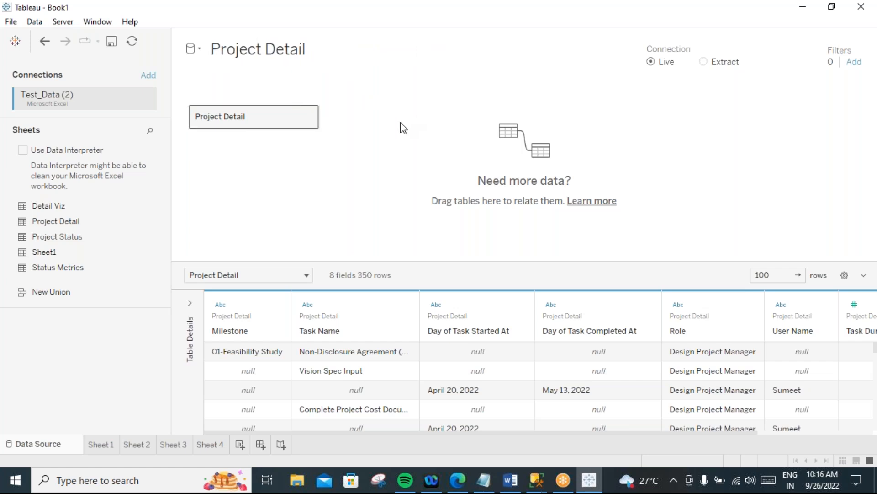
# Switch to the Sample - Superstore data source and rename it Sample - Superstore_p1.
pyautogui.click(200, 50)
pyautogui.click(220, 79)
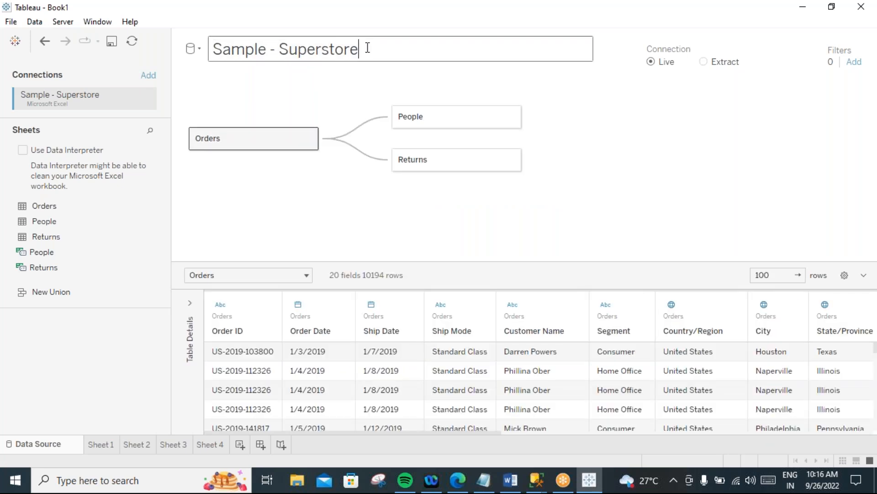
pyautogui.write('p1')
pyautogui.press('Return')
# Switch the data source page back to Project Detail, and open Sheet 4 and narrow its data pane.
pyautogui.click(200, 49)
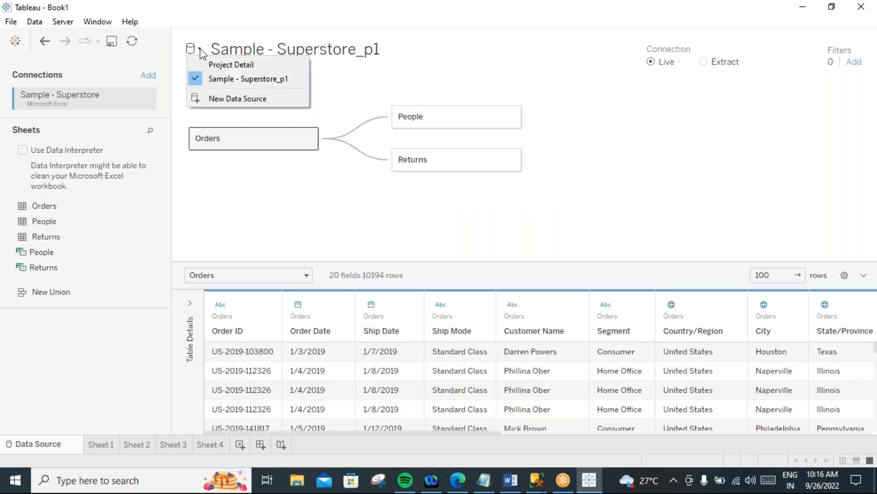
pyautogui.click(210, 64)
pyautogui.click(313, 53)
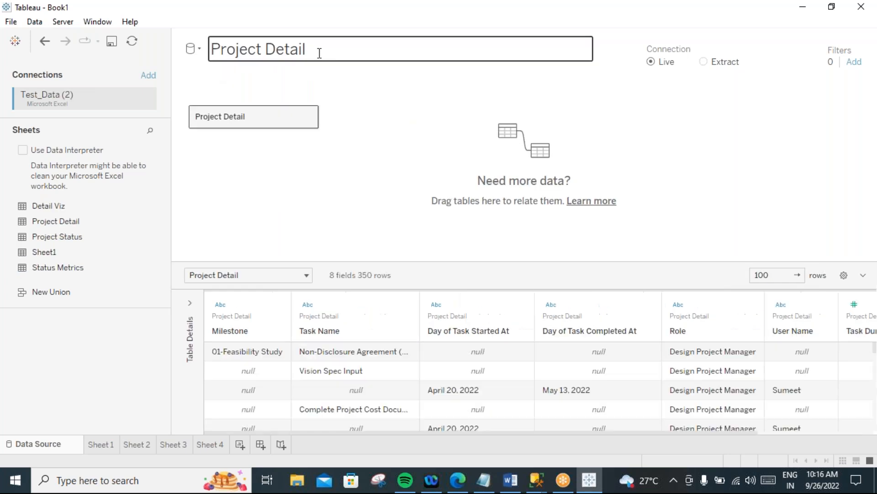
pyautogui.click(323, 170)
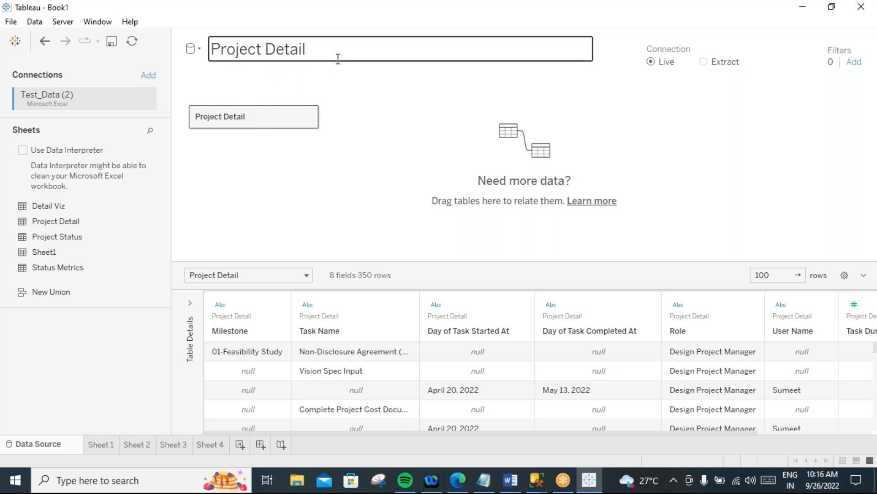
pyautogui.click(212, 446)
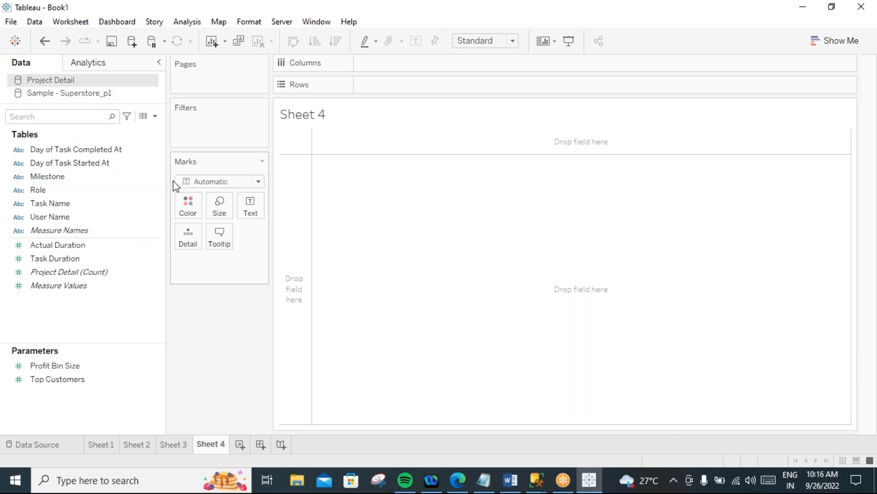
pyautogui.moveTo(165, 177); pyautogui.dragTo(135, 177)
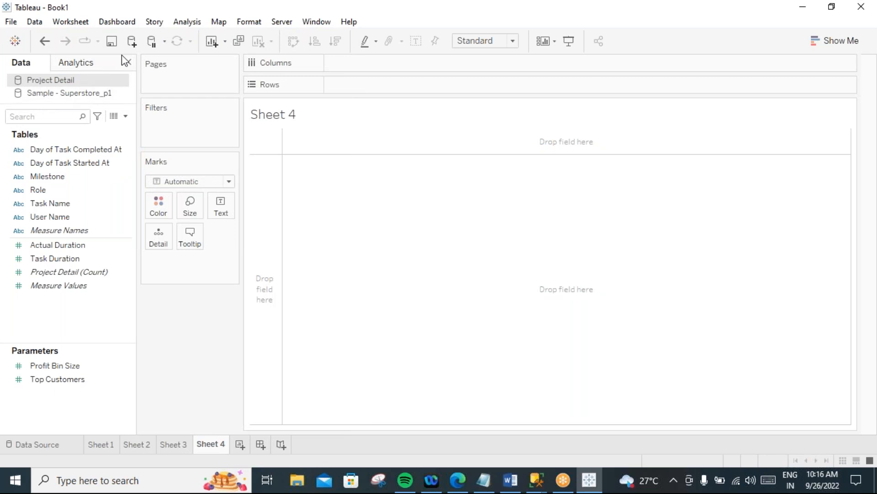
# Add a Microsoft SQL Server connection to DESKTOP-QSNNDQS\SQLEXPRESS with Windows Authentication and select the test database.
pyautogui.click(133, 42)
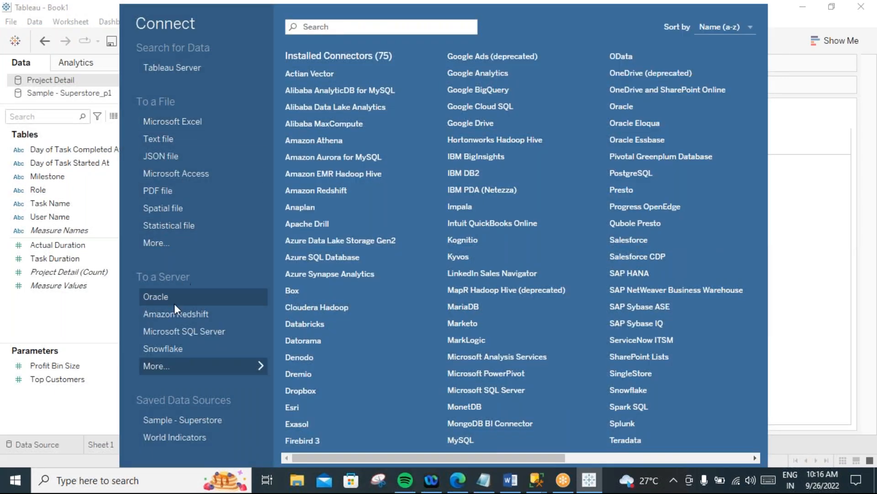
pyautogui.click(170, 335)
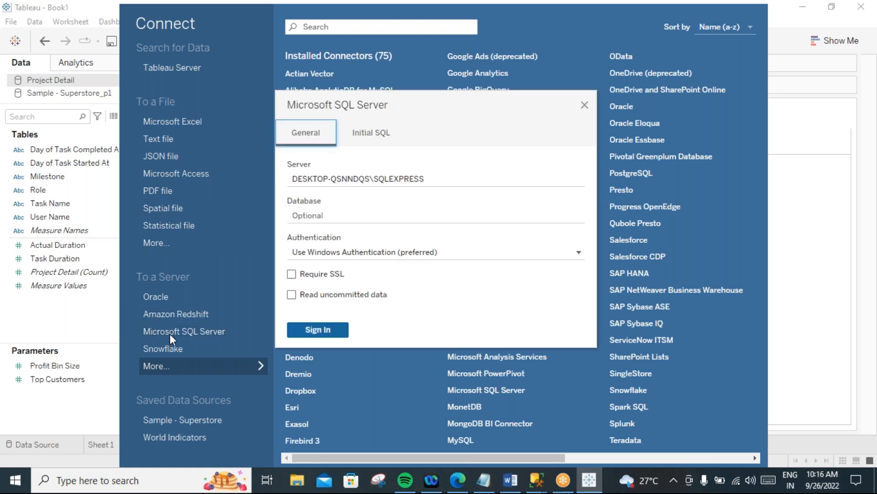
pyautogui.click(315, 331)
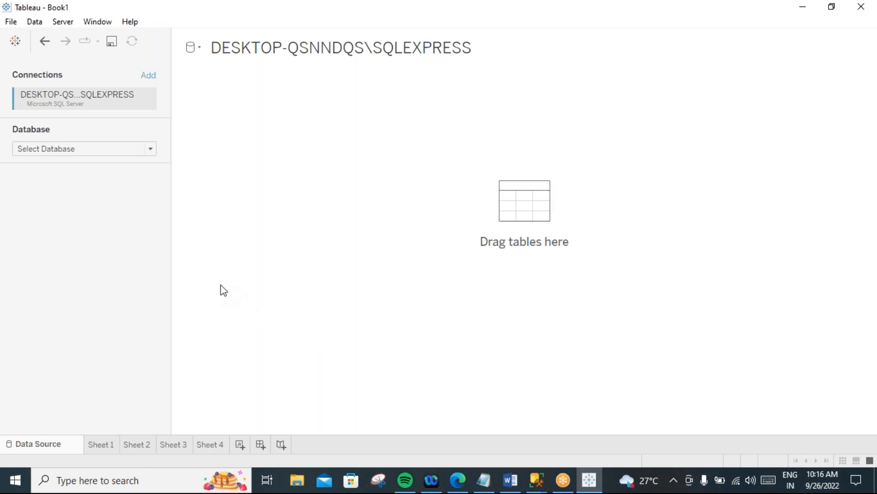
pyautogui.click(150, 151)
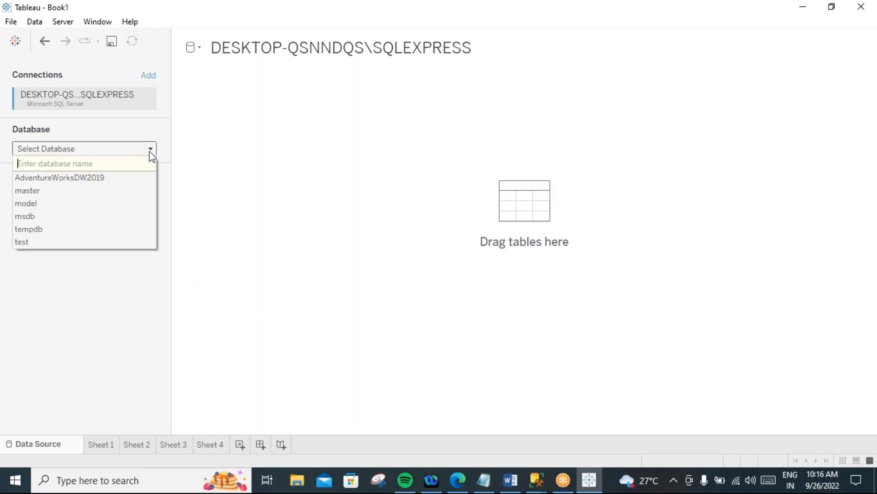
pyautogui.click(33, 242)
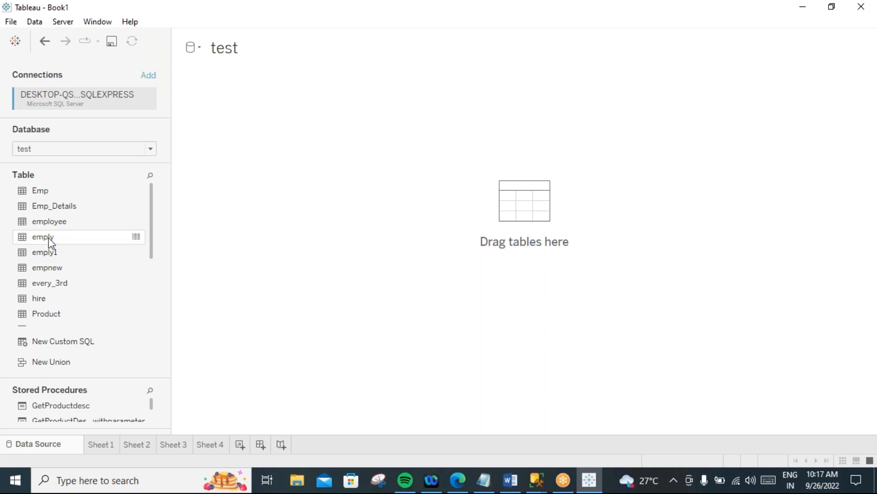
# Add the Product_Sales table from the test database to the canvas and load its data preview.
pyautogui.scroll(-2, 82, 256)
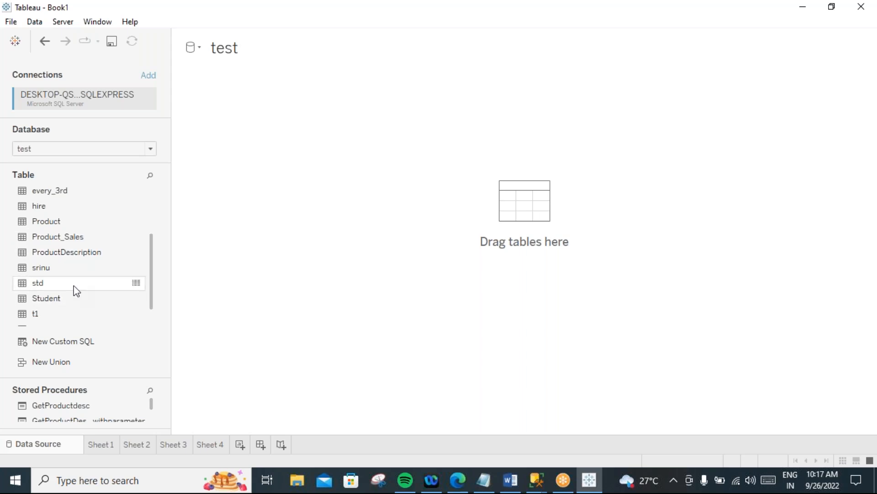
pyautogui.scroll(-1, 73, 288)
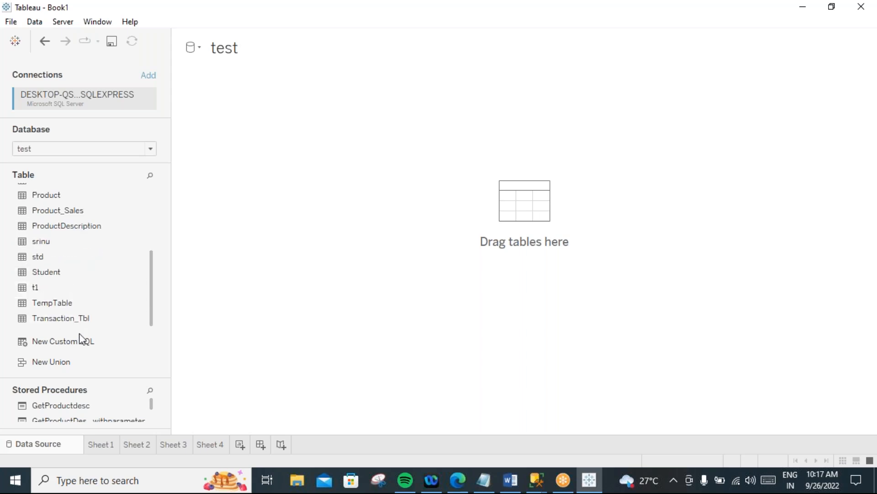
pyautogui.moveTo(62, 212); pyautogui.dragTo(295, 206)
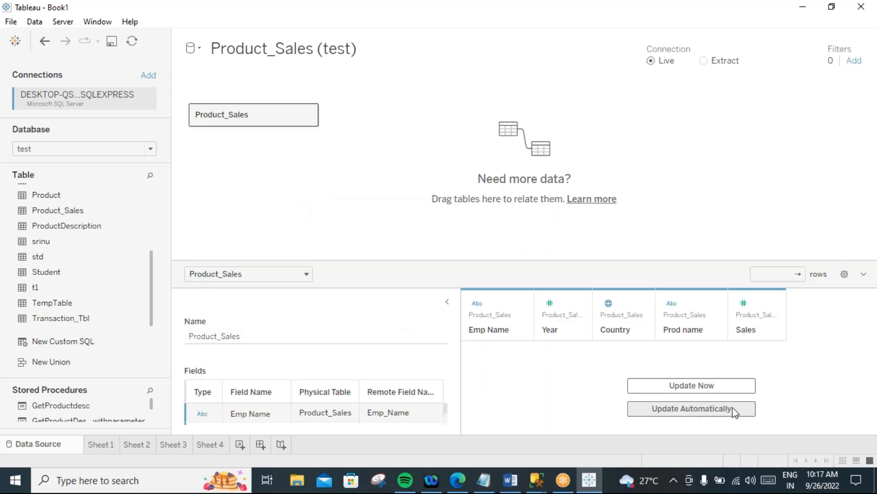
pyautogui.click(689, 385)
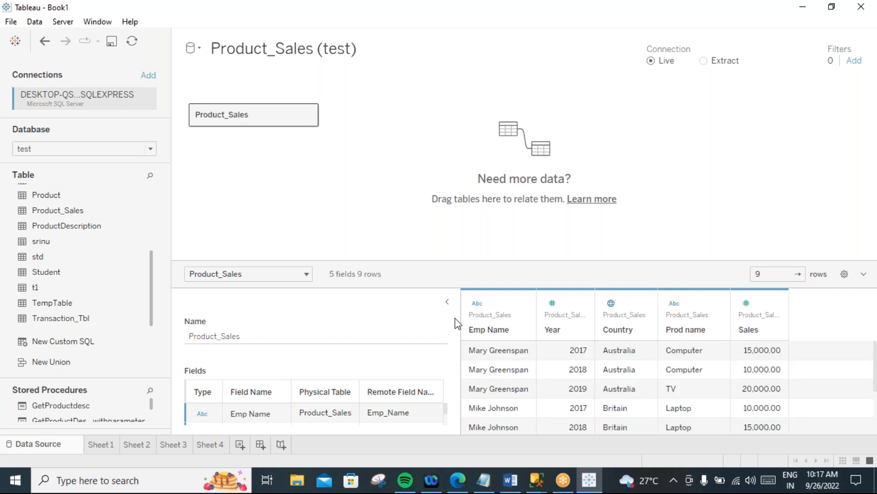
# Collapse the table details and look through the Product_Sales rows in the preview.
pyautogui.click(448, 302)
pyautogui.scroll(-2, 572, 363)
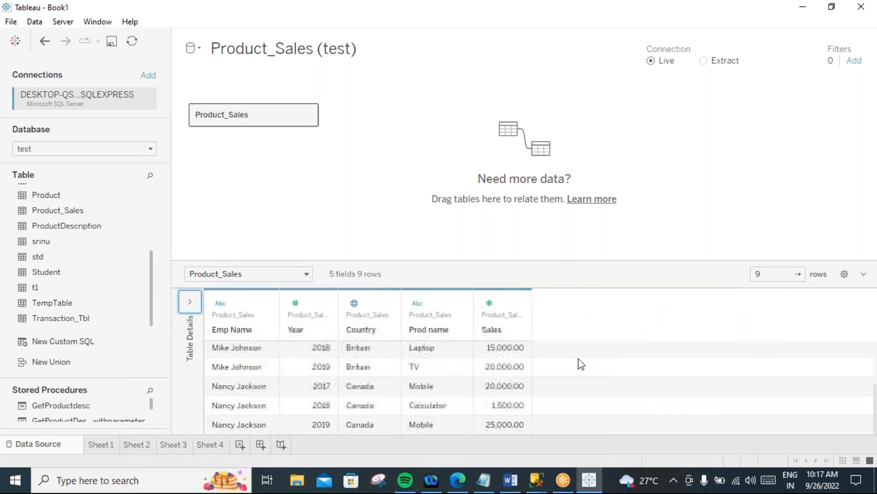
pyautogui.scroll(2, 418, 356)
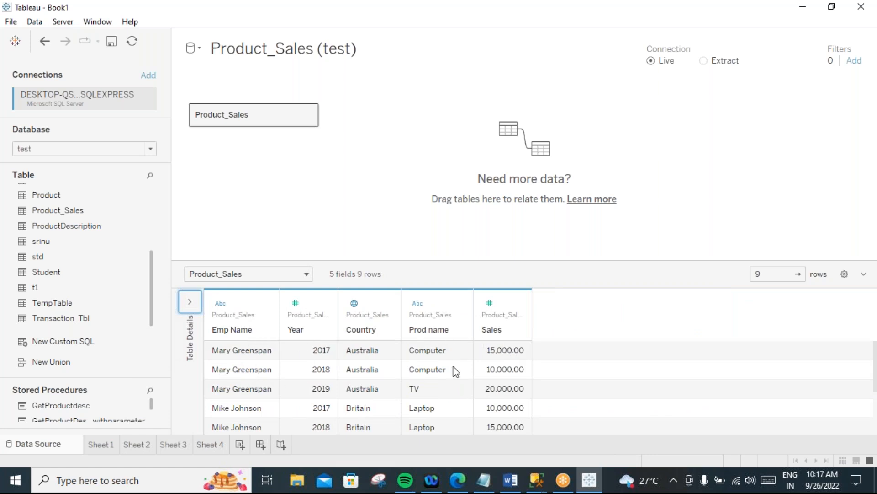
# On Sheet 4, enlarge the data source list and compare the fields of all three sources, ending on Product_Sales (test).
pyautogui.click(210, 444)
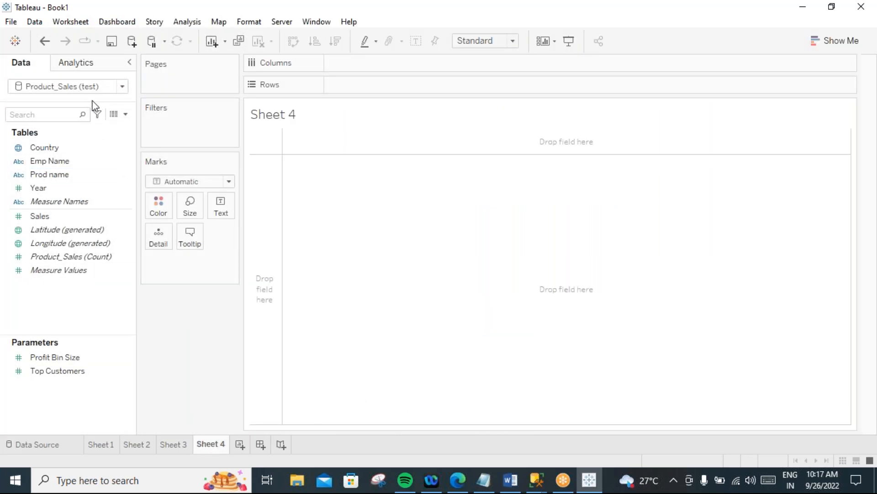
pyautogui.moveTo(90, 102); pyautogui.dragTo(90, 130)
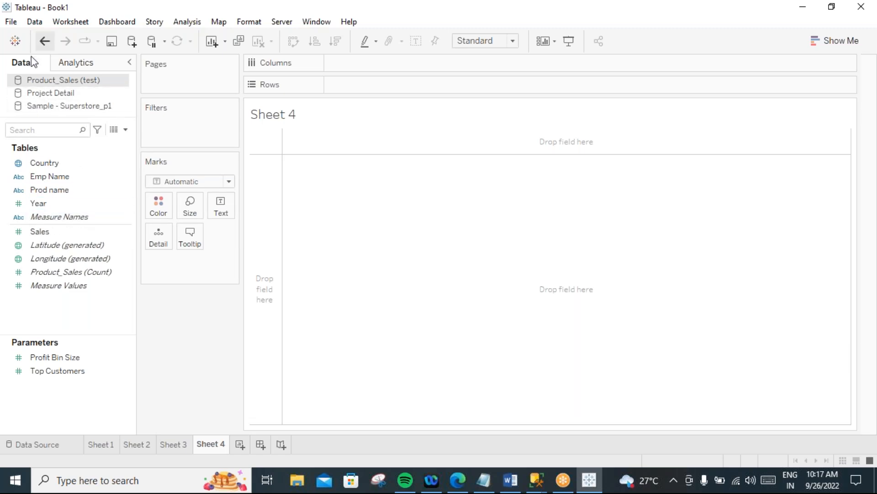
pyautogui.click(63, 95)
pyautogui.click(58, 109)
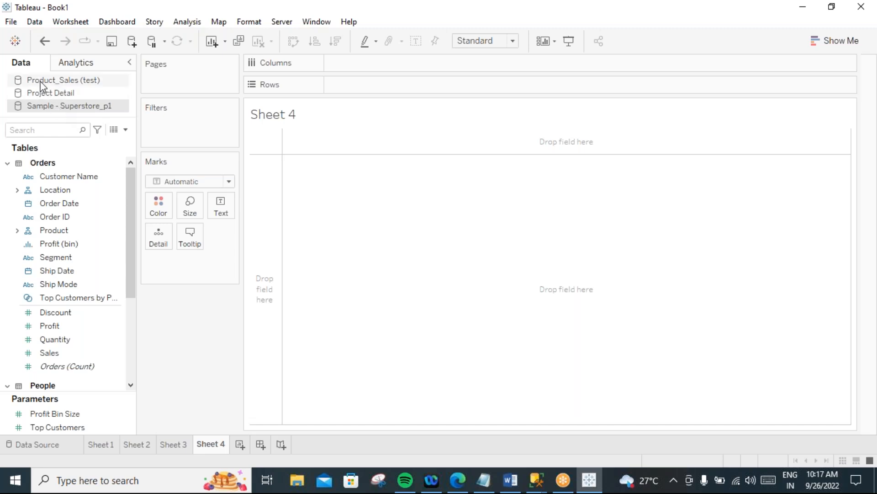
pyautogui.click(55, 81)
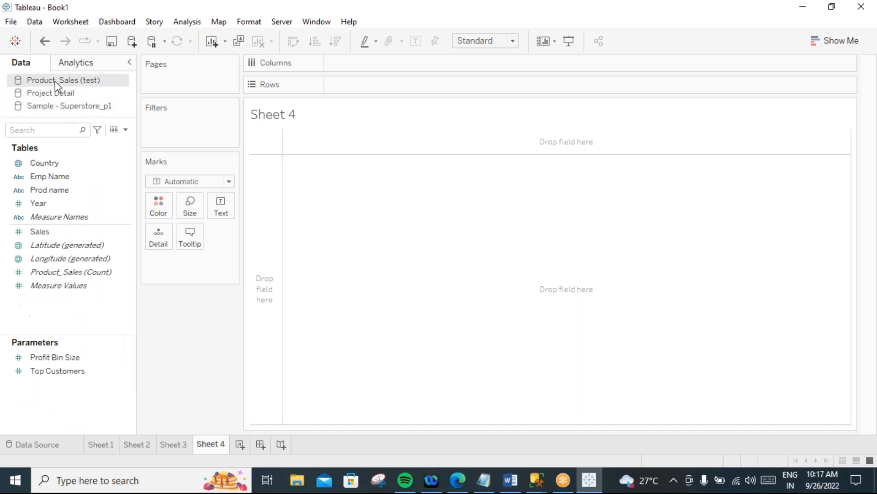
pyautogui.click(50, 94)
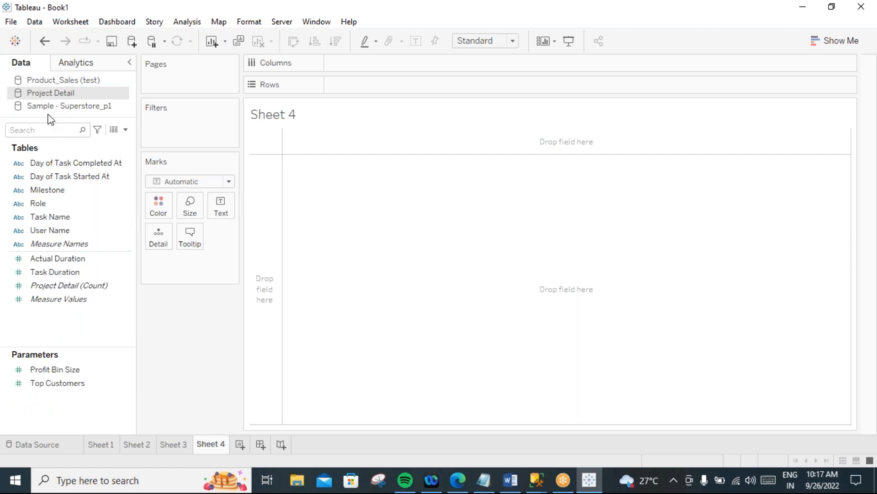
pyautogui.click(49, 108)
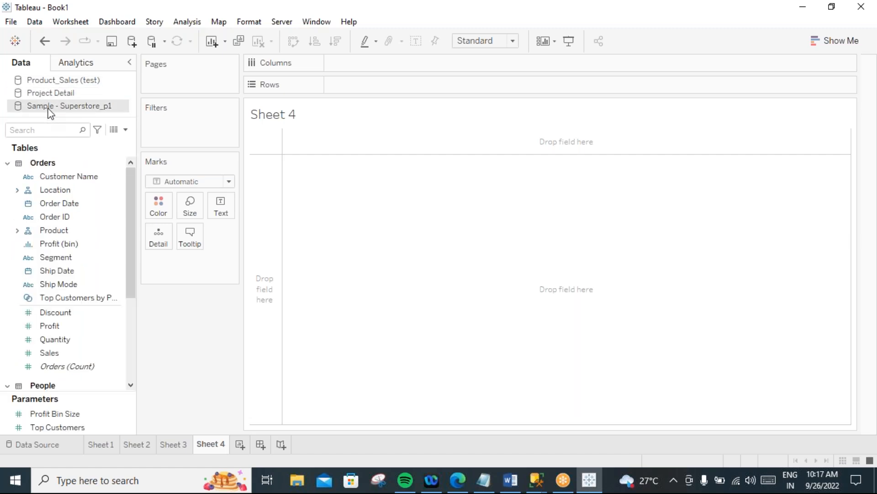
pyautogui.click(49, 83)
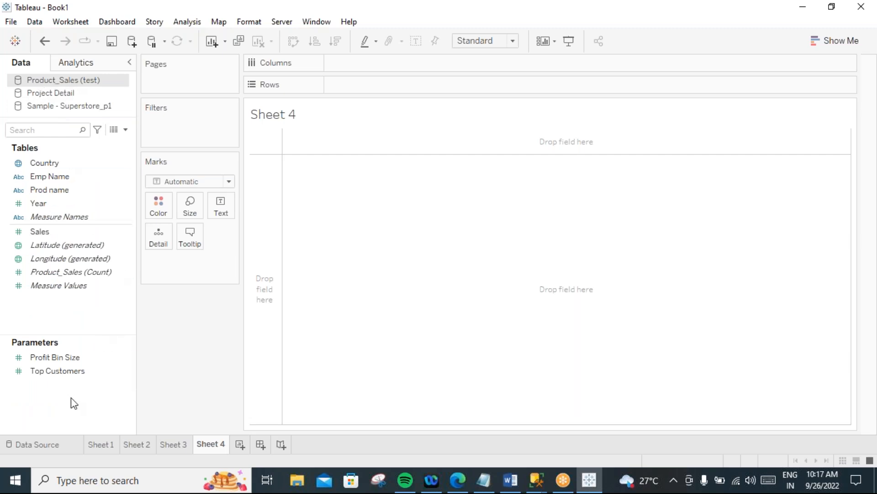
# Return to the data source page and rename the Product_Sales (test) data source to Product Sales.
pyautogui.click(46, 443)
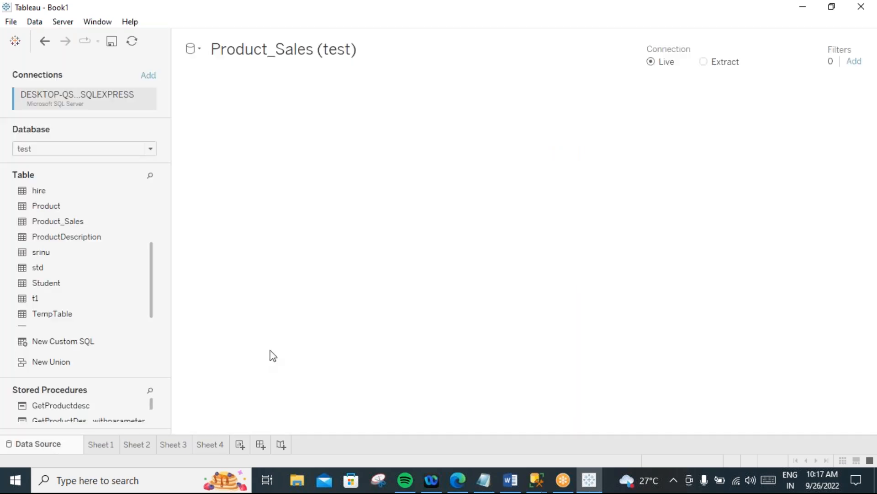
pyautogui.click(199, 49)
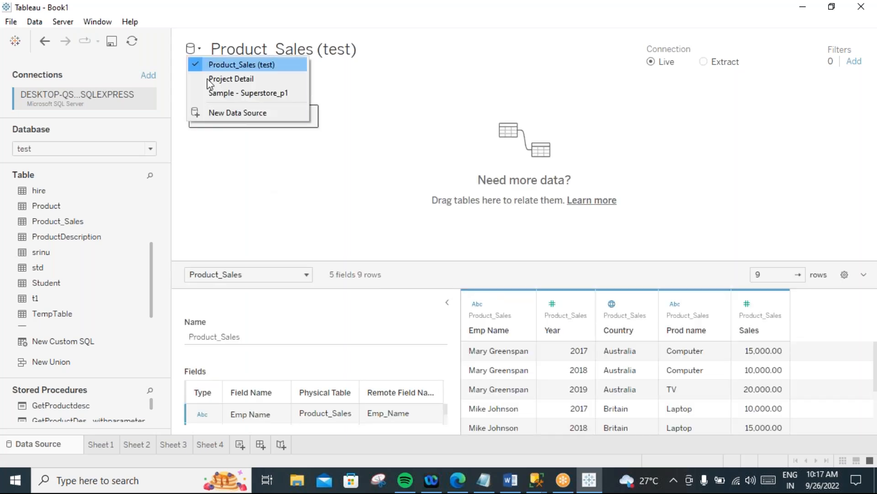
pyautogui.click(366, 51)
pyautogui.click(367, 51)
pyautogui.press('BackSpace')
pyautogui.press('BackSpace')
pyautogui.press('BackSpace')
pyautogui.press('BackSpace')
pyautogui.press('BackSpace')
pyautogui.press('BackSpace')
pyautogui.press('BackSpace')
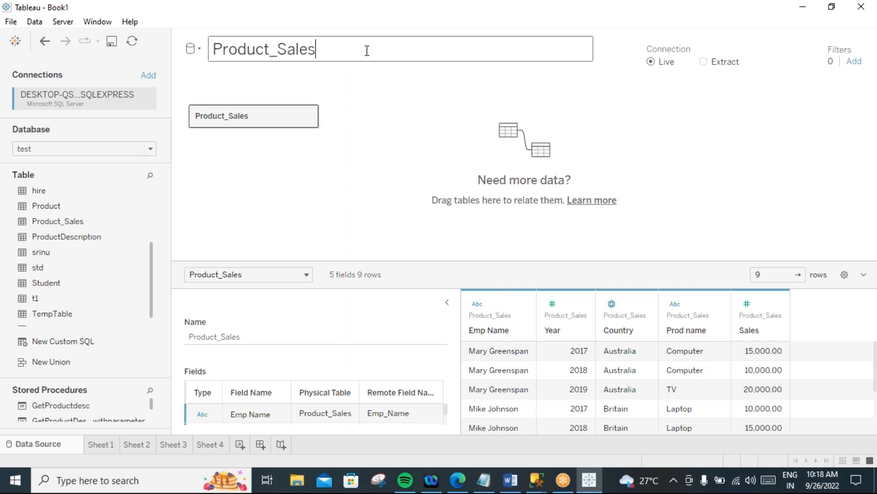
pyautogui.click(278, 51)
pyautogui.press('BackSpace')
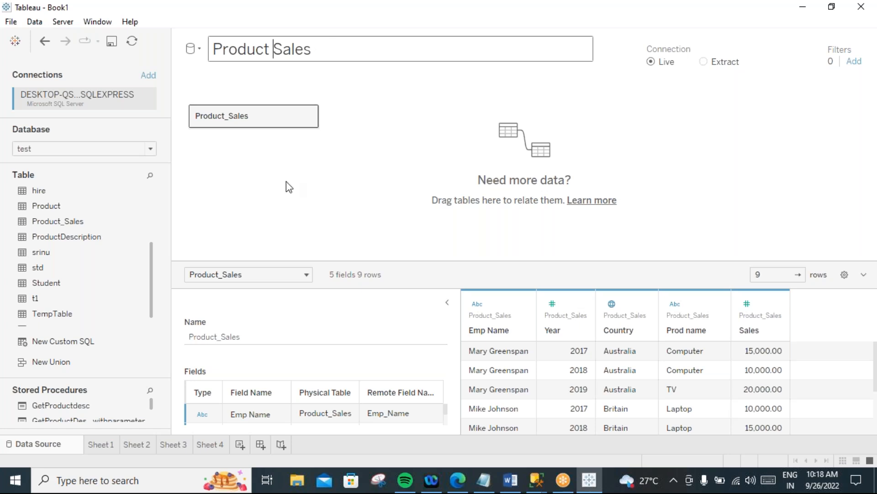
pyautogui.click(286, 182)
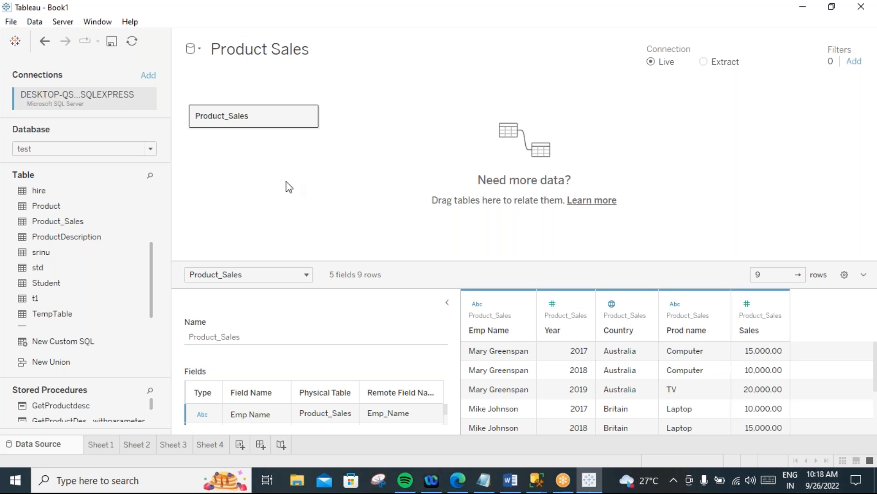
# Collapse the table details and enlarge the data preview to show every row, and open the data source name for editing.
pyautogui.click(448, 303)
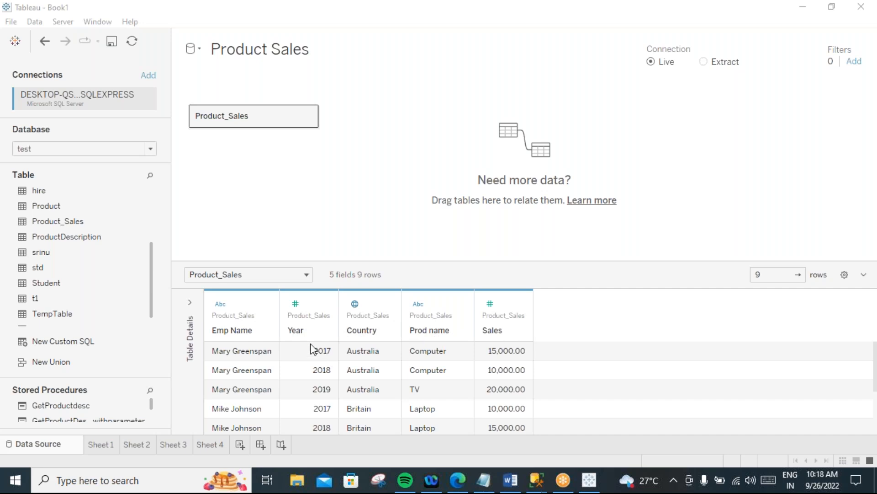
pyautogui.scroll(-2, 310, 350)
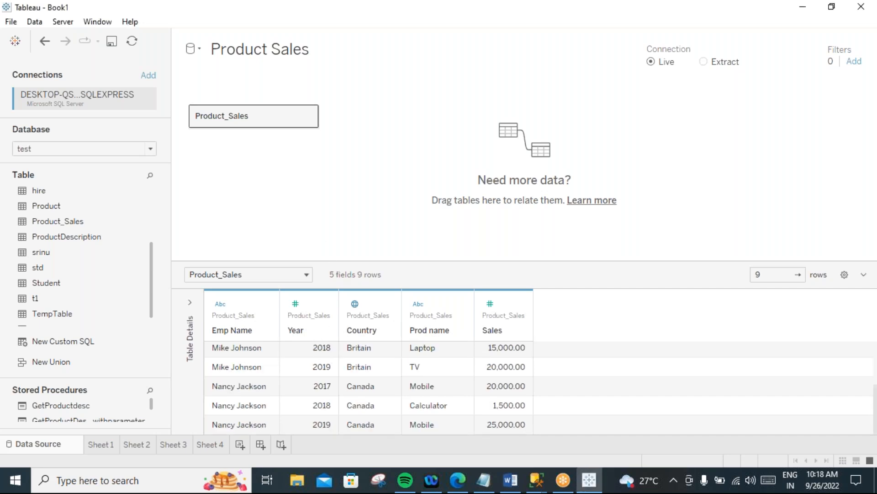
pyautogui.moveTo(274, 260); pyautogui.dragTo(274, 178)
pyautogui.click(250, 59)
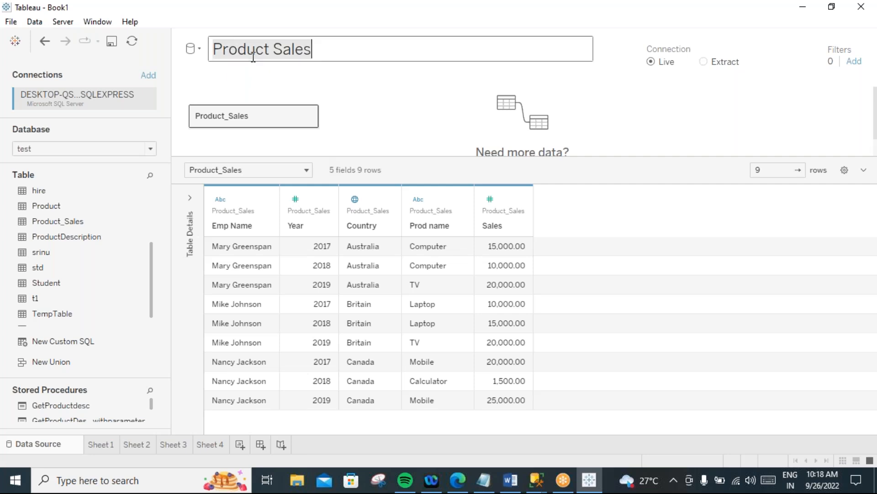
# Check which data sources are listed in the workbook from the data source page, keeping Product Sales selected.
pyautogui.click(193, 49)
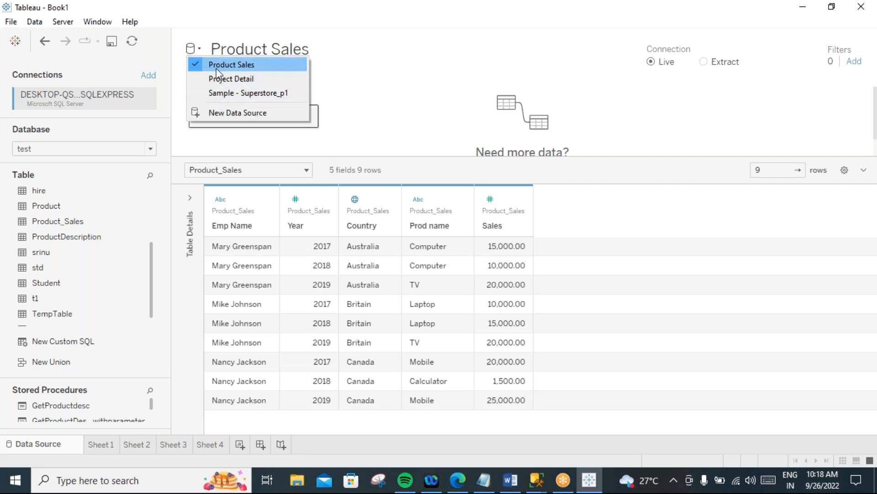
pyautogui.click(651, 283)
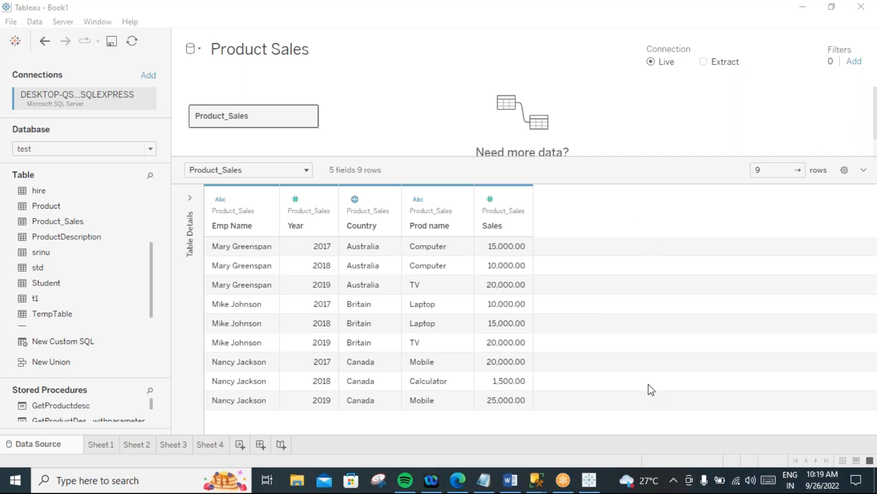
pyautogui.click(638, 374)
# Switch to the SQLQuery1 window in SQL Server Management Studio, list the tables of the test database and widen the Object Explorer.
pyautogui.click(801, 7)
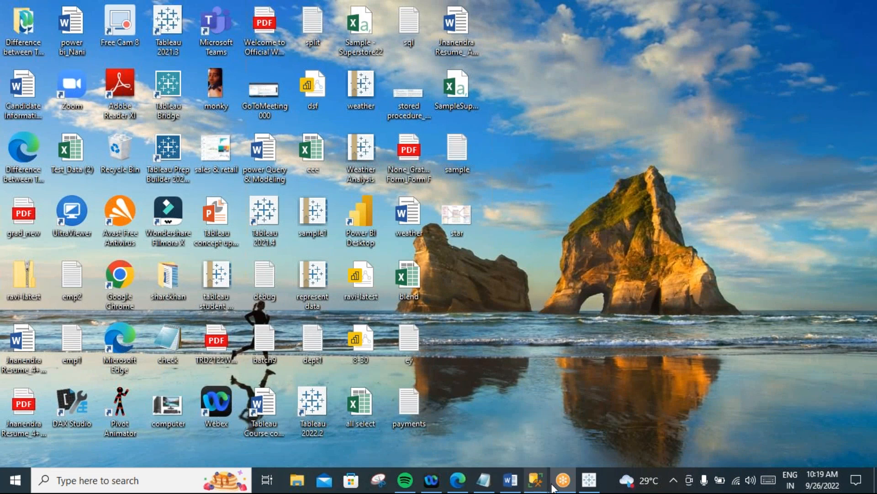
pyautogui.moveTo(536, 483)
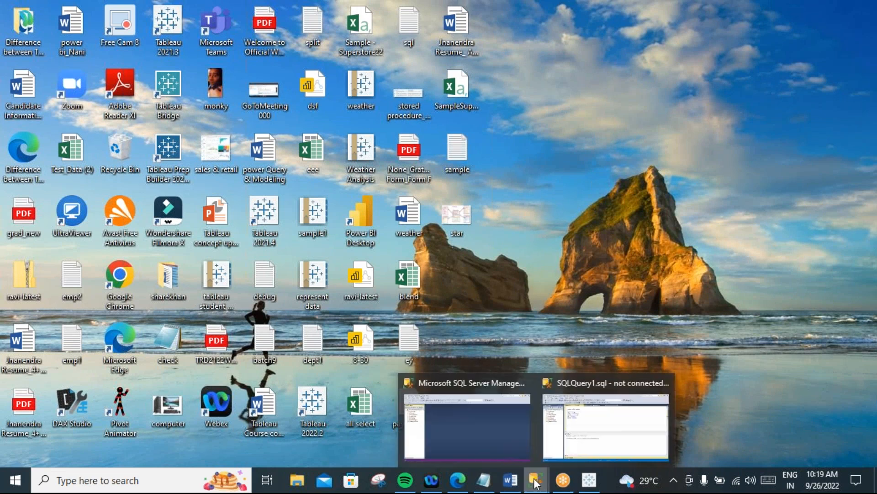
pyautogui.click(580, 443)
pyautogui.scroll(1, 251, 246)
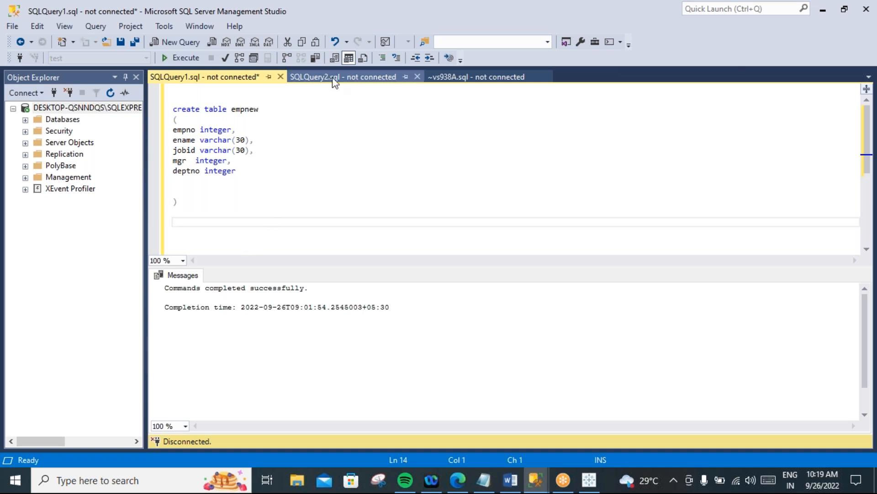
pyautogui.click(25, 120)
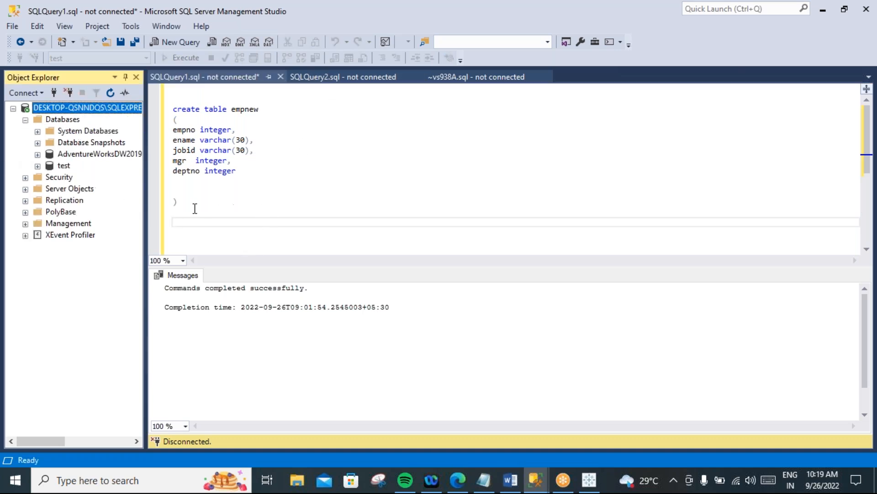
pyautogui.click(38, 165)
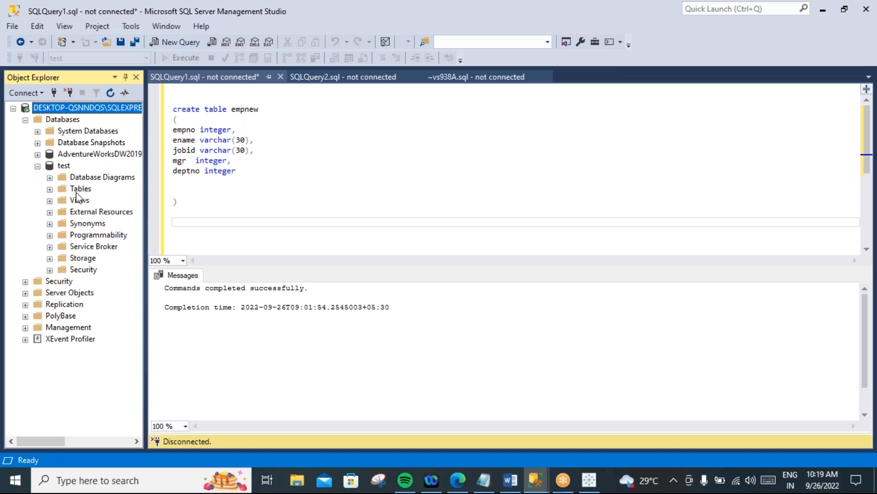
pyautogui.click(49, 190)
pyautogui.moveTo(145, 244); pyautogui.dragTo(216, 244)
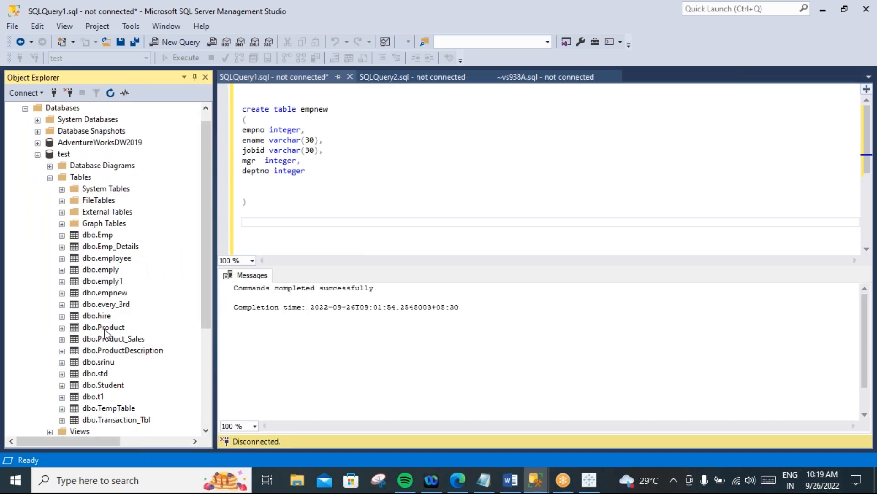
# Add the query "select * from [dbo].[Emp]" below the create table statement and try to execute only that query.
pyautogui.moveTo(190, 233); pyautogui.dragTo(327, 226)
pyautogui.hotkey('shift', 'Down')
pyautogui.click(244, 223)
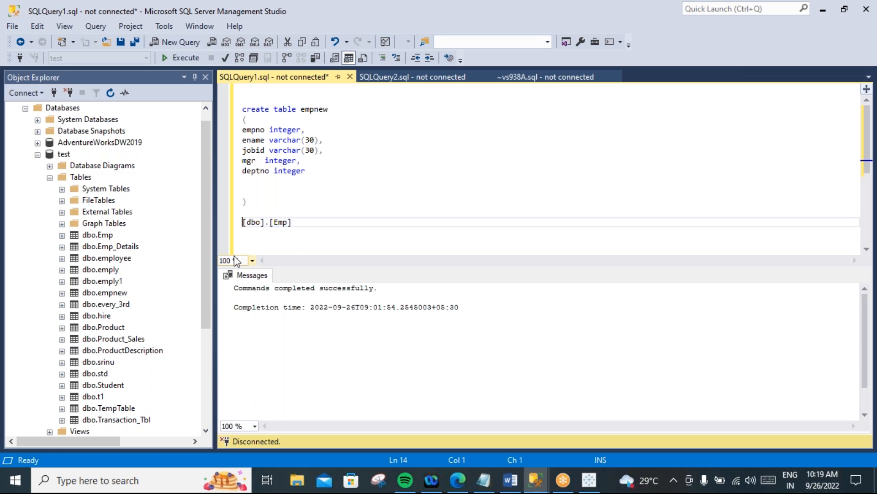
pyautogui.write('select ')
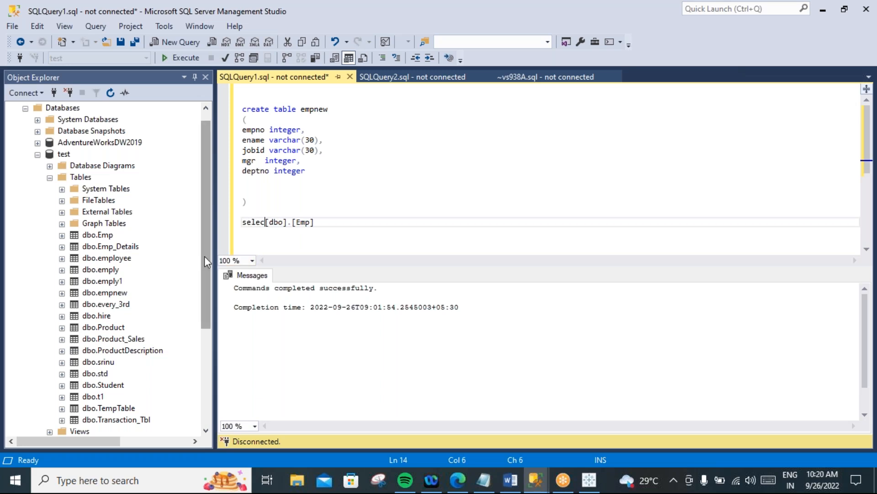
pyautogui.write('* from')
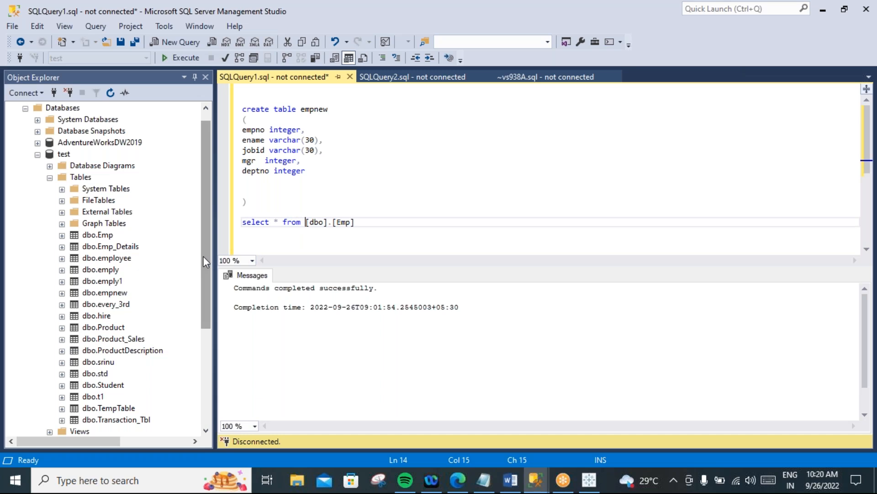
pyautogui.moveTo(363, 223); pyautogui.dragTo(225, 227)
pyautogui.click(188, 58)
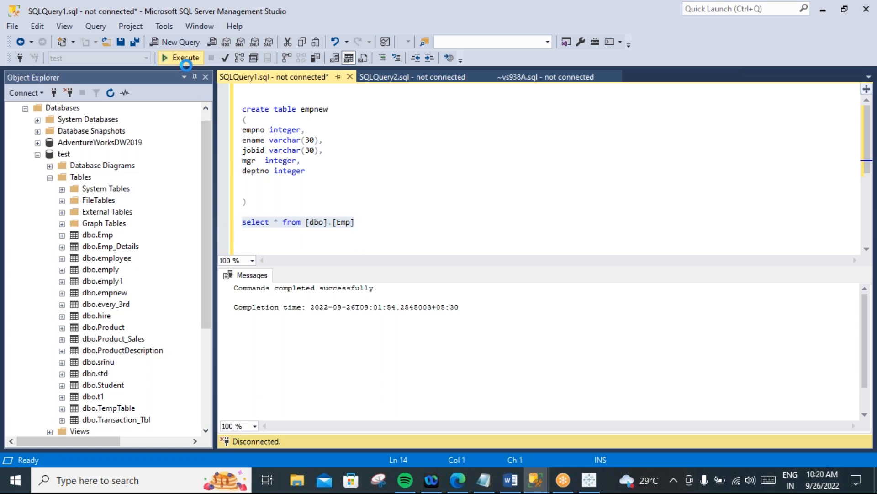
# Set the query's database to test and execute the selected Emp query again.
pyautogui.click(398, 256)
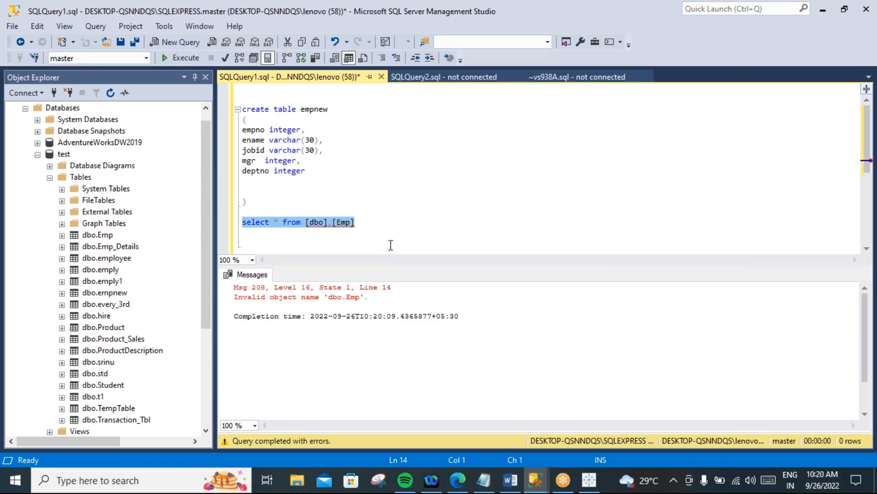
pyautogui.click(148, 57)
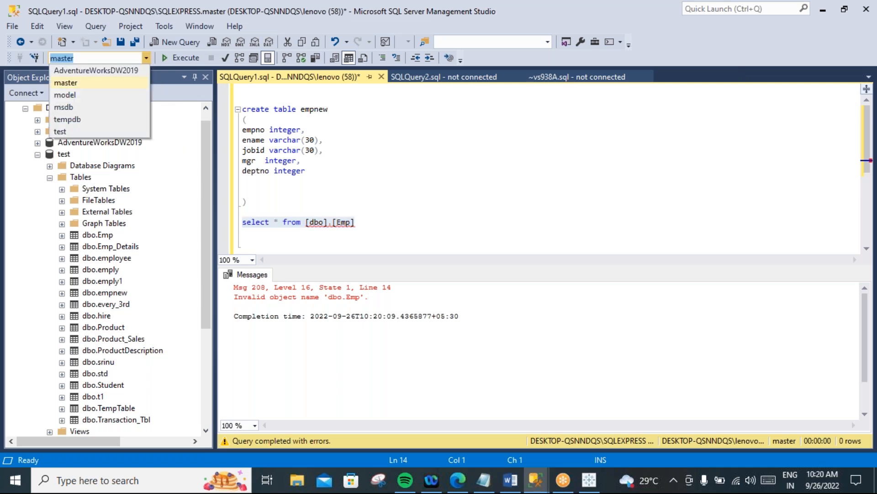
pyautogui.click(75, 131)
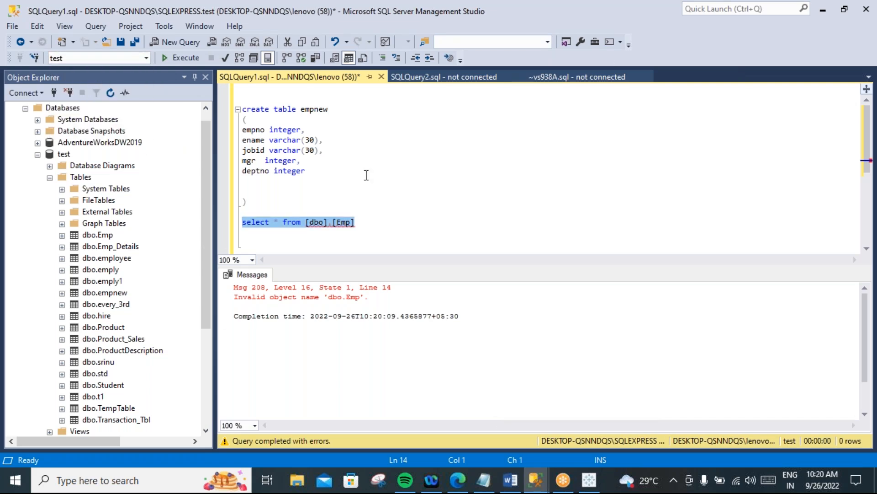
pyautogui.click(188, 58)
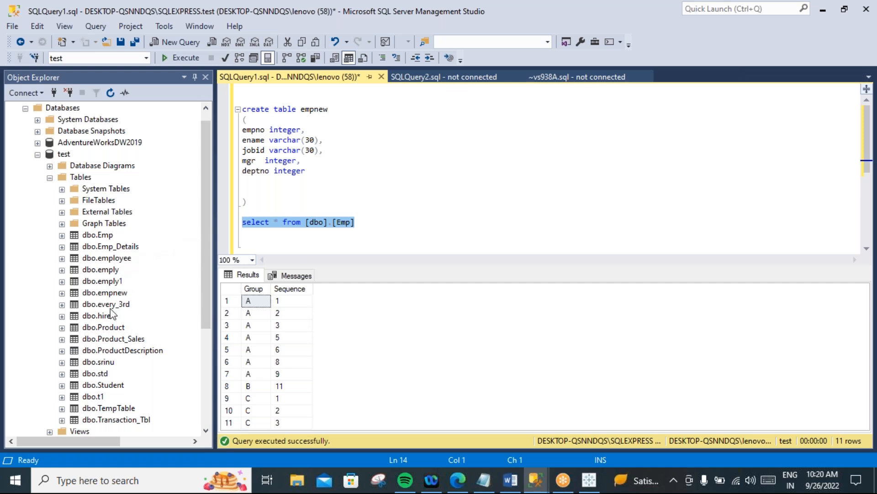
# Change the select query to read from [dbo].[Emp_Details] instead of [dbo].[Emp] and execute it.
pyautogui.moveTo(107, 249); pyautogui.dragTo(308, 210)
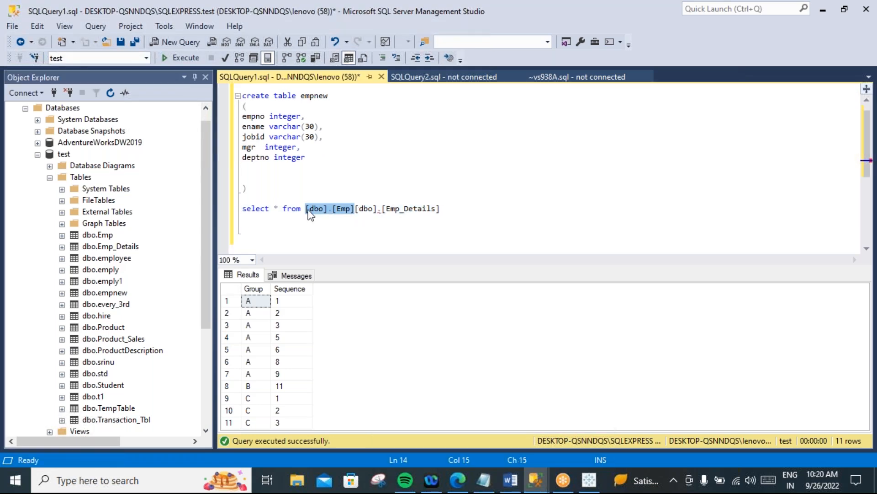
pyautogui.press('Delete')
pyautogui.moveTo(396, 210); pyautogui.dragTo(235, 208)
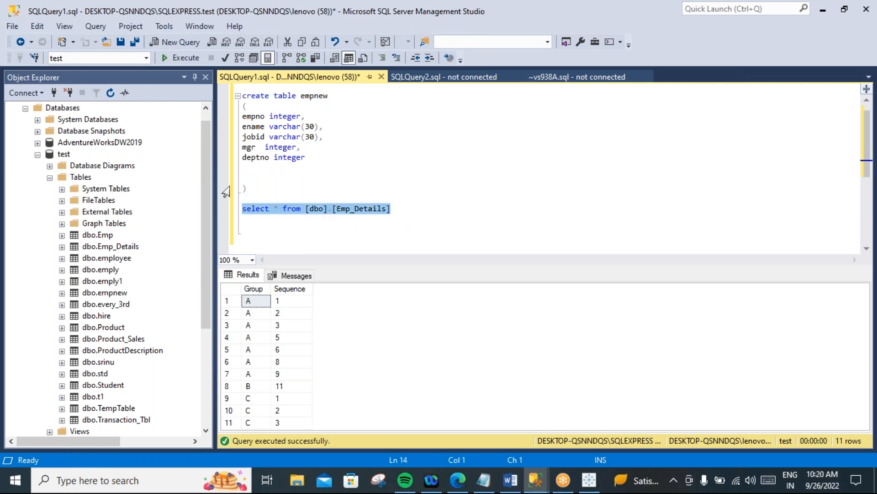
pyautogui.click(180, 58)
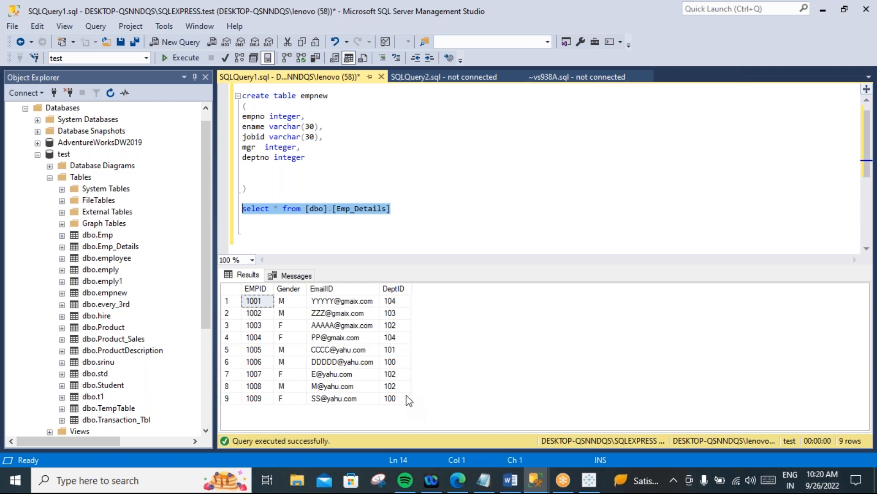
pyautogui.click(305, 220)
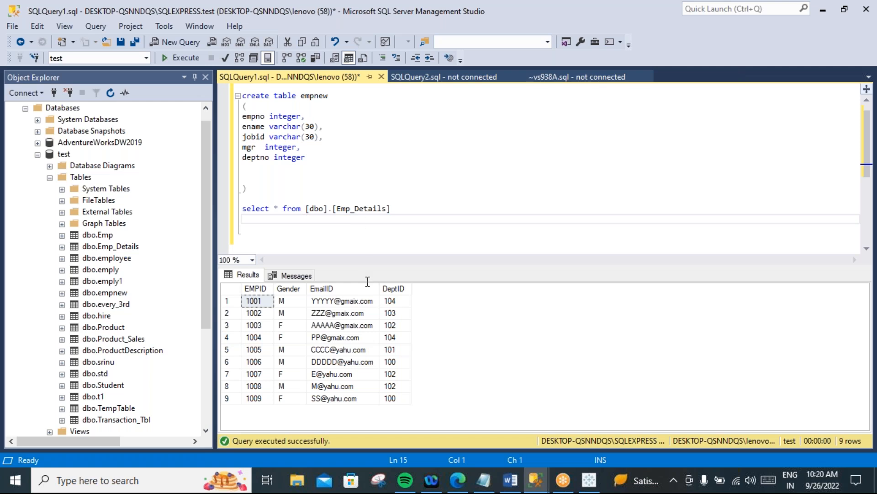
pyautogui.rightClick(404, 211)
pyautogui.click(285, 240)
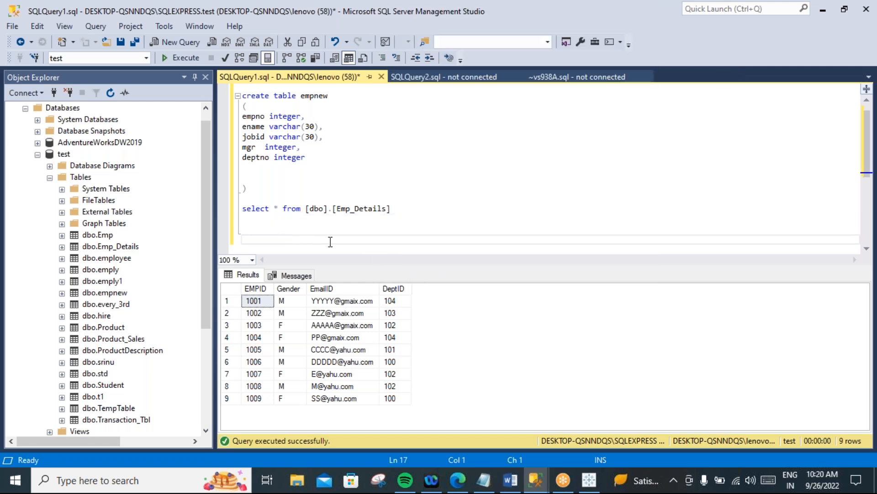
# Switch to Notepad, save the datawarehousing file and start a blank document in a narrower window beside the query results.
pyautogui.click(483, 479)
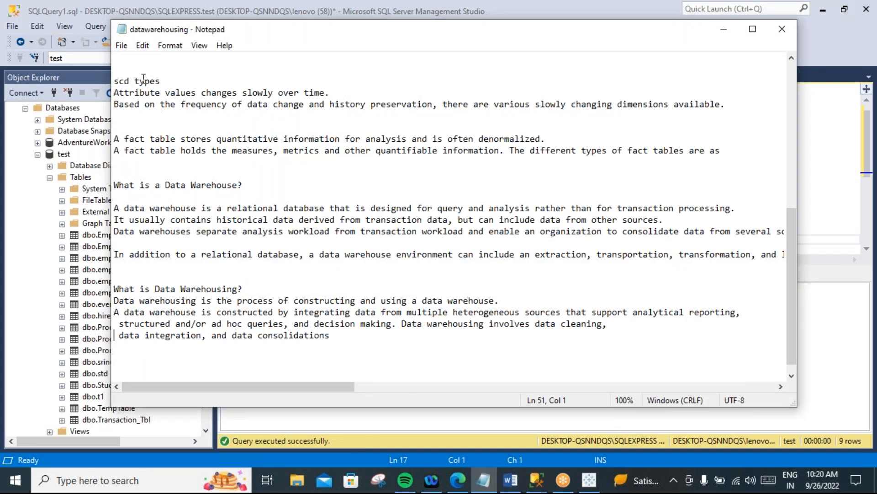
pyautogui.click(121, 45)
pyautogui.click(124, 102)
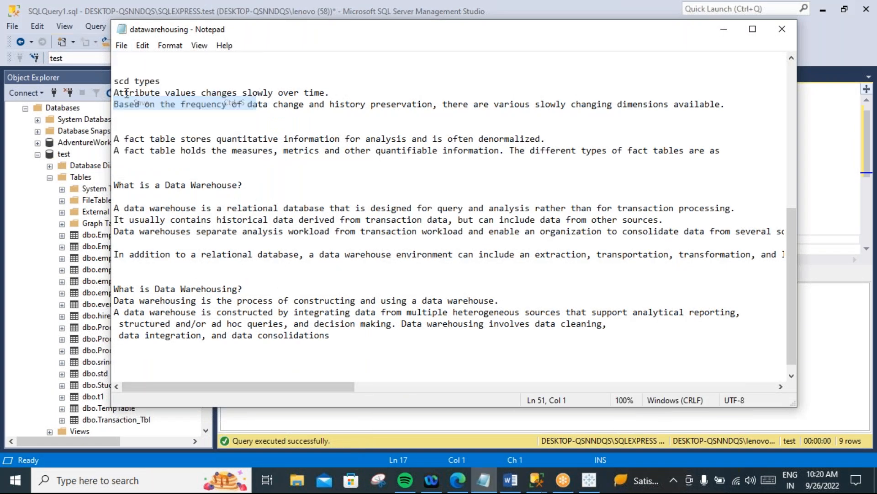
pyautogui.click(121, 46)
pyautogui.click(124, 58)
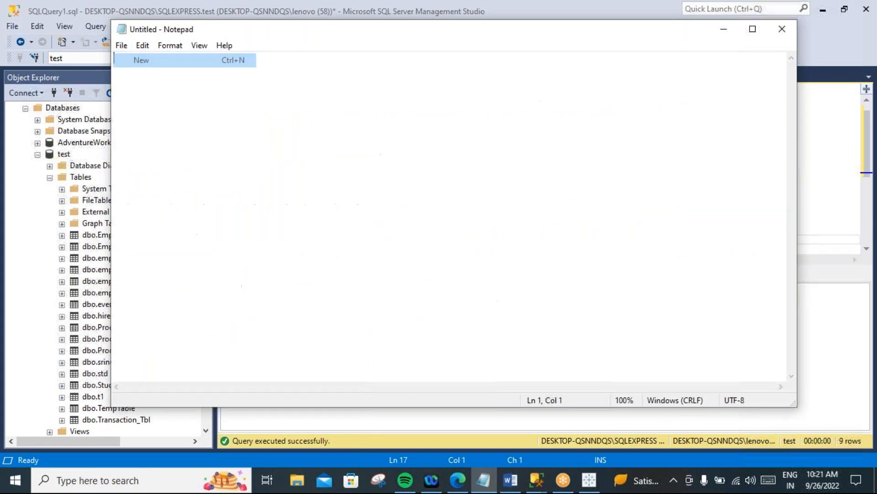
pyautogui.moveTo(116, 168); pyautogui.dragTo(512, 180)
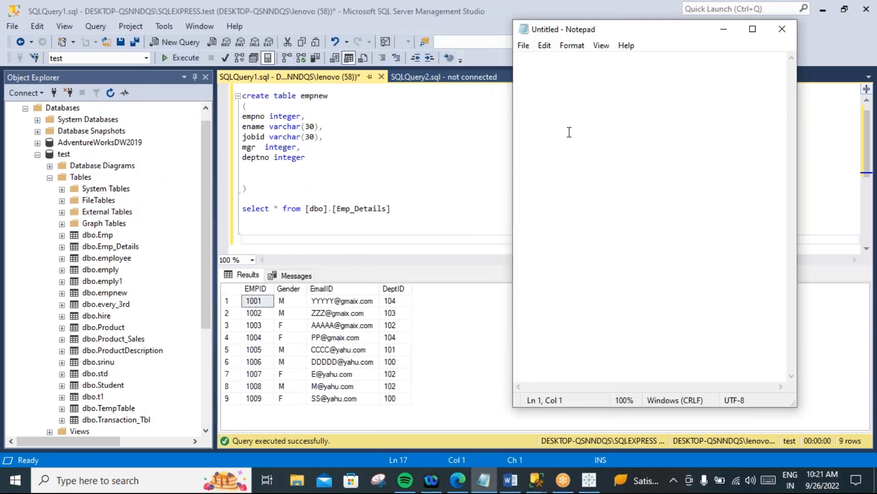
# Enter the comma-separated header line "deptid,dname,location" in the blank document.
pyautogui.write('dep')
pyautogui.write('i')
pyautogui.write('id')
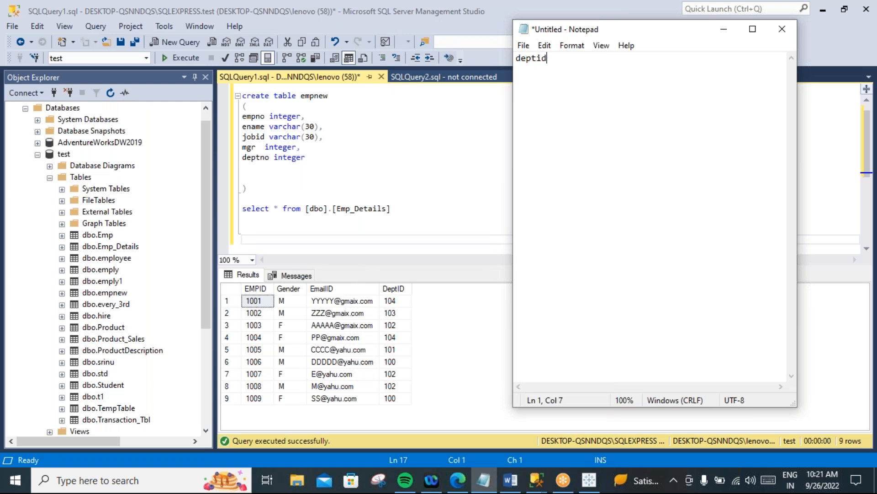
pyautogui.write(',dname,location')
pyautogui.press('Return')
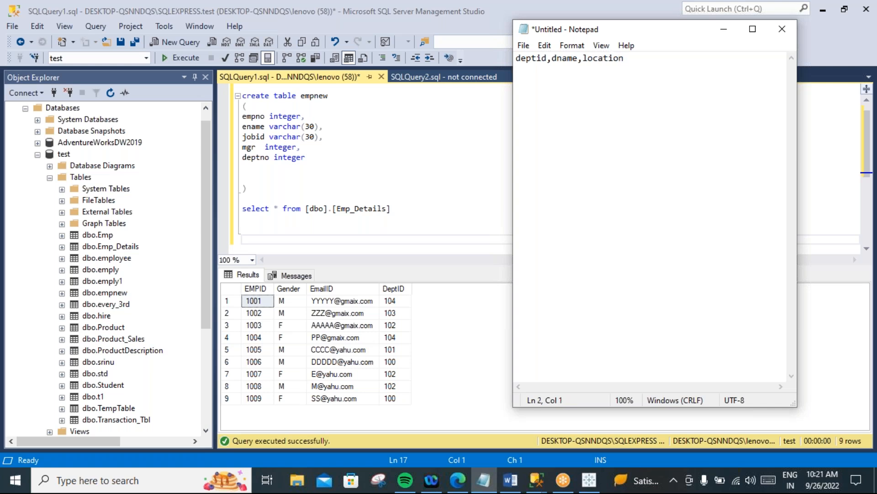
# Add the department rows "100,hr,hyderaba" and "101,admin,banglore" below the header.
pyautogui.write('100,hr,hyderaba')
pyautogui.press('Return')
pyautogui.write('101')
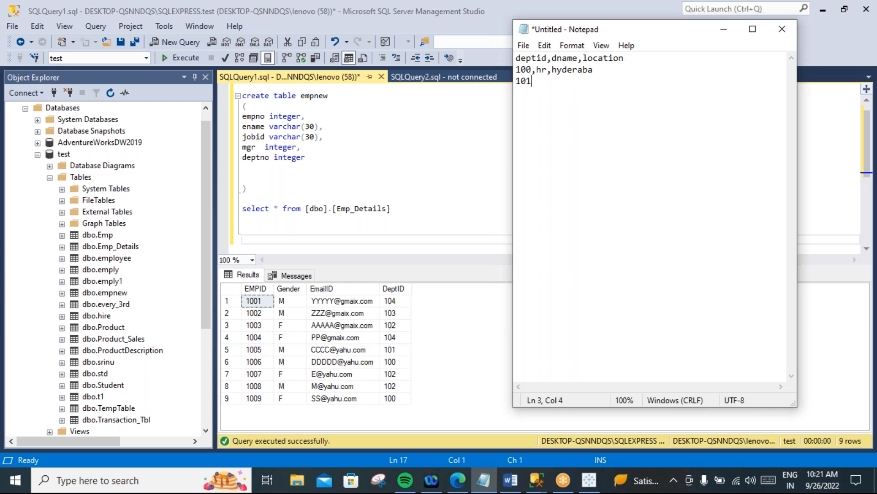
pyautogui.write(',admi')
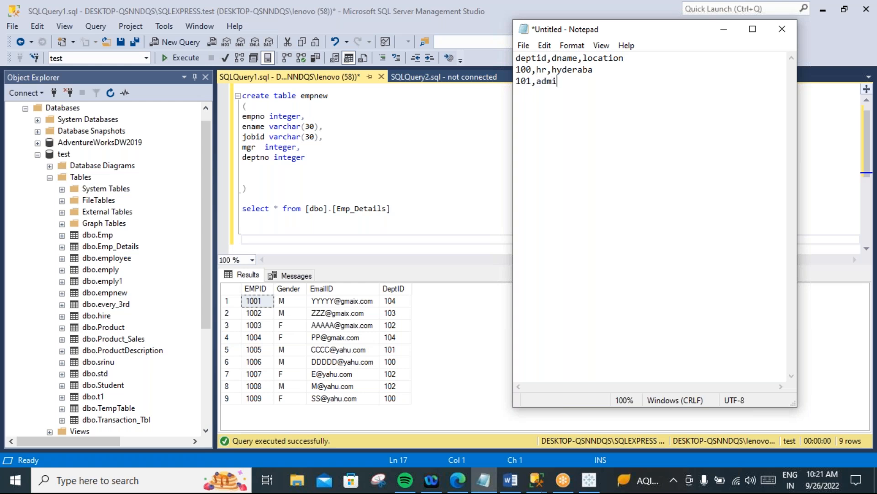
pyautogui.write('n,banglore')
pyautogui.press('Return')
# Add a third department row reading "102,training,chennai".
pyautogui.write('102')
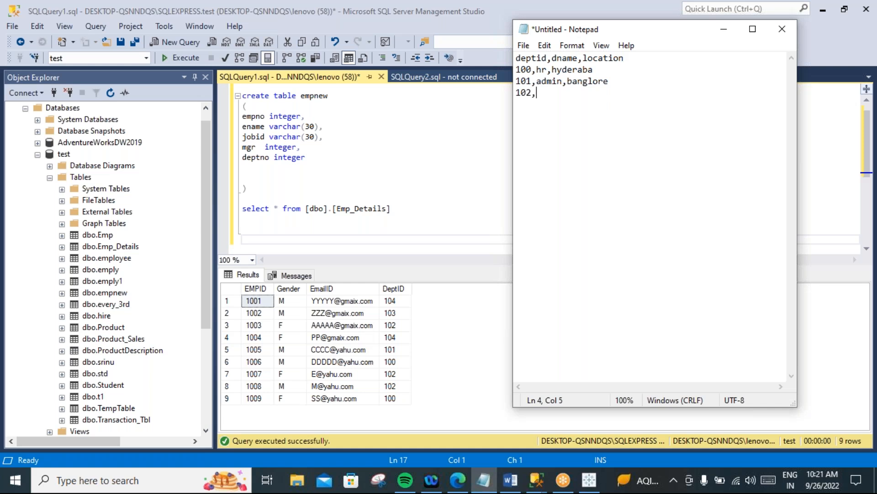
pyautogui.write(',re')
pyautogui.press('BackSpace')
pyautogui.press('BackSpace')
pyautogui.write('RE')
pyautogui.press('BackSpace')
pyautogui.write('training,chennai')
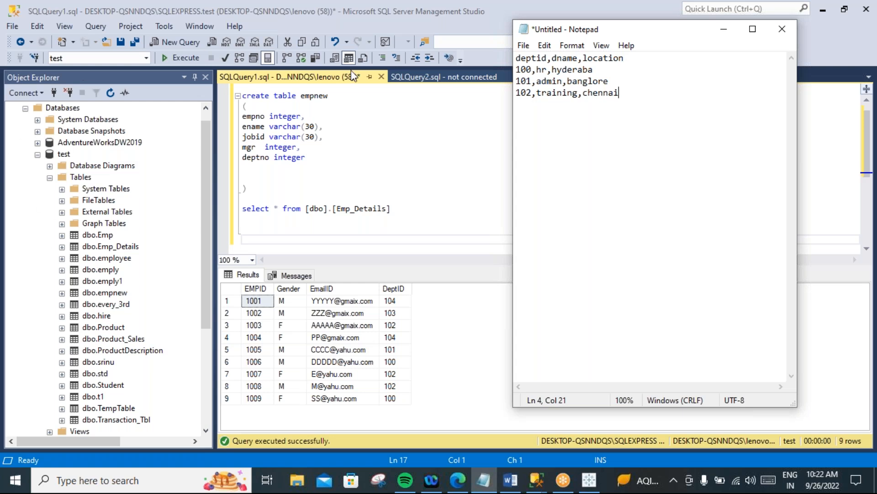
# Save the document as the text file dept_test on the Desktop and close Notepad.
pyautogui.click(523, 45)
pyautogui.click(533, 98)
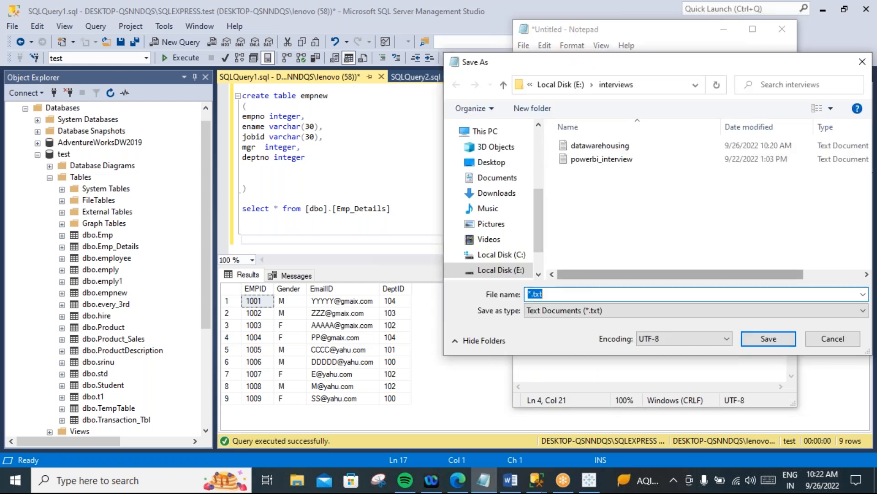
pyautogui.write('dept')
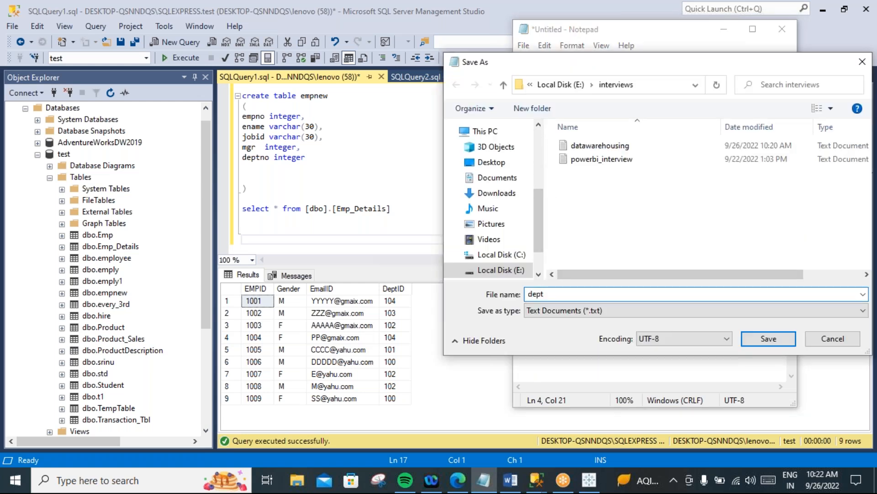
pyautogui.write('_test')
pyautogui.click(501, 164)
pyautogui.click(763, 342)
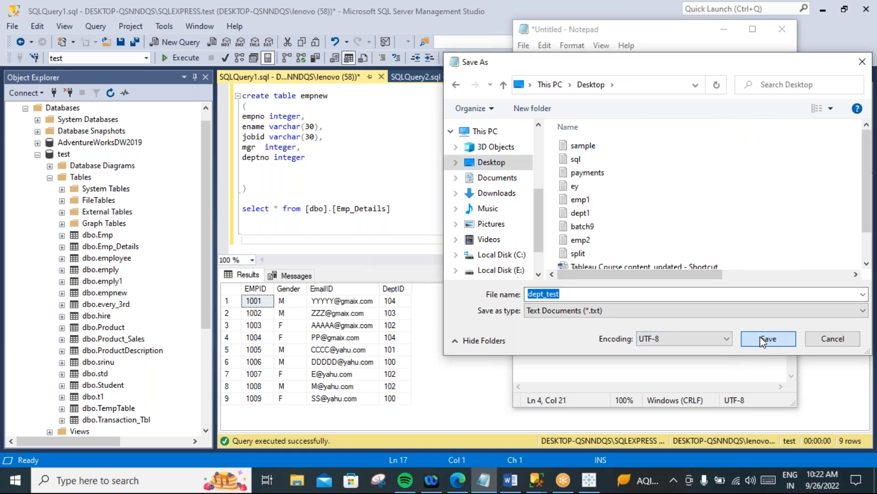
pyautogui.click(782, 31)
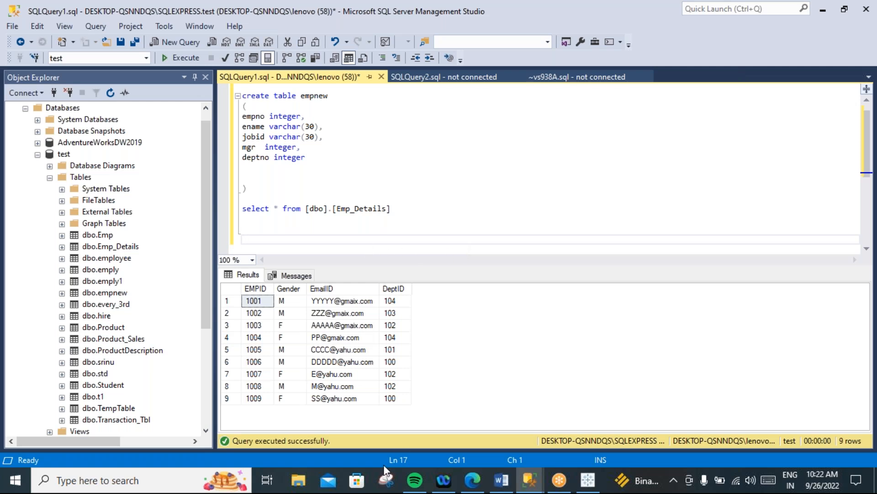
# Switch to the Tableau workbook and add a new blank worksheet after Sheet 4.
pyautogui.click(586, 481)
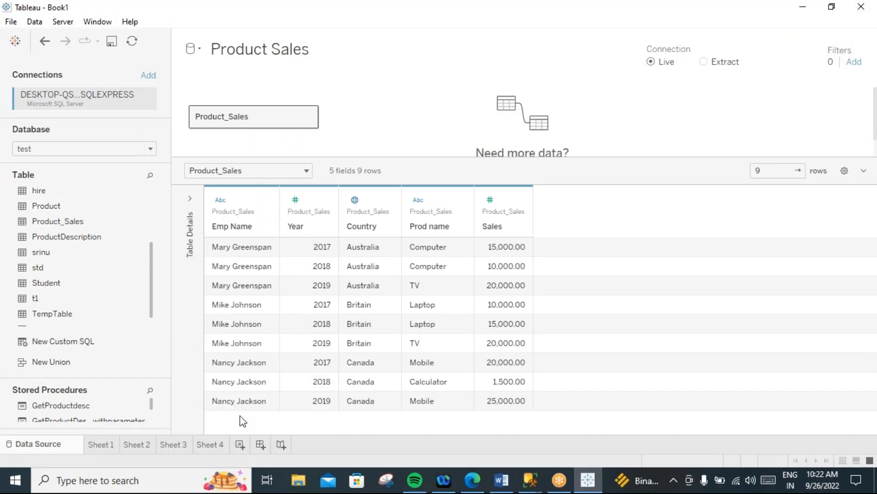
pyautogui.click(210, 445)
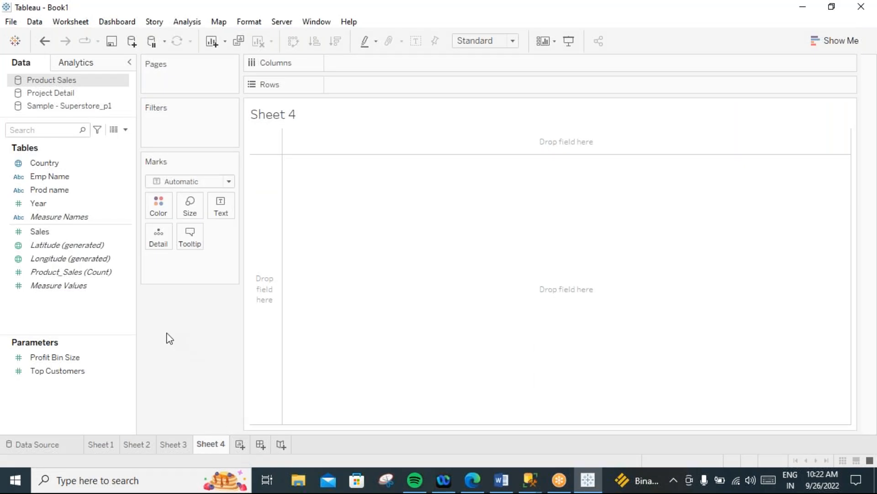
pyautogui.click(239, 444)
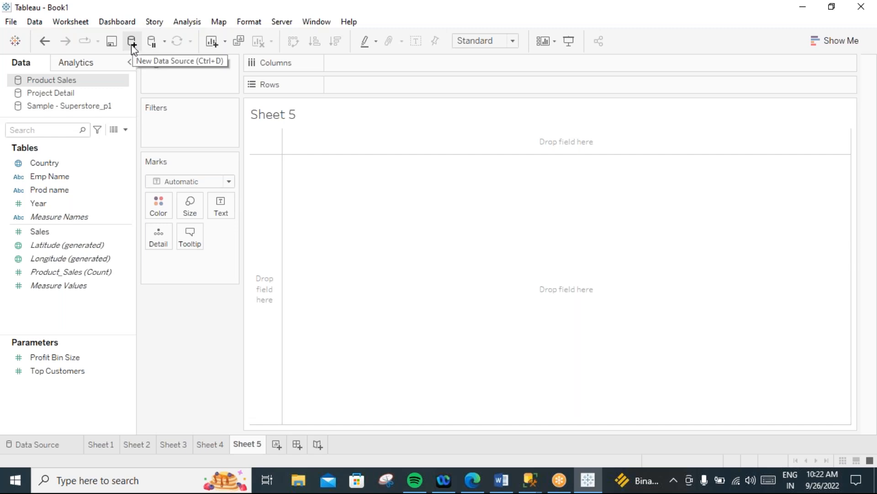
pyautogui.click(210, 444)
pyautogui.click(245, 450)
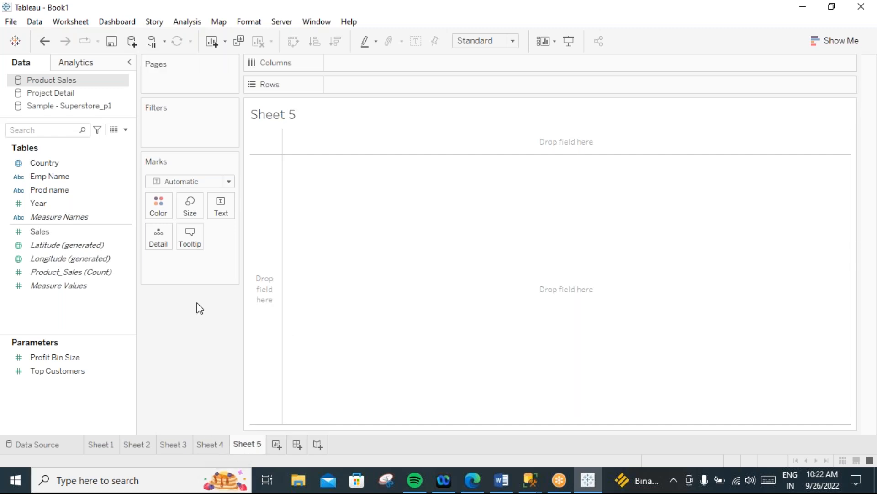
# Connect the dept_test text file from the Desktop as a new data source and collapse its table details.
pyautogui.click(132, 44)
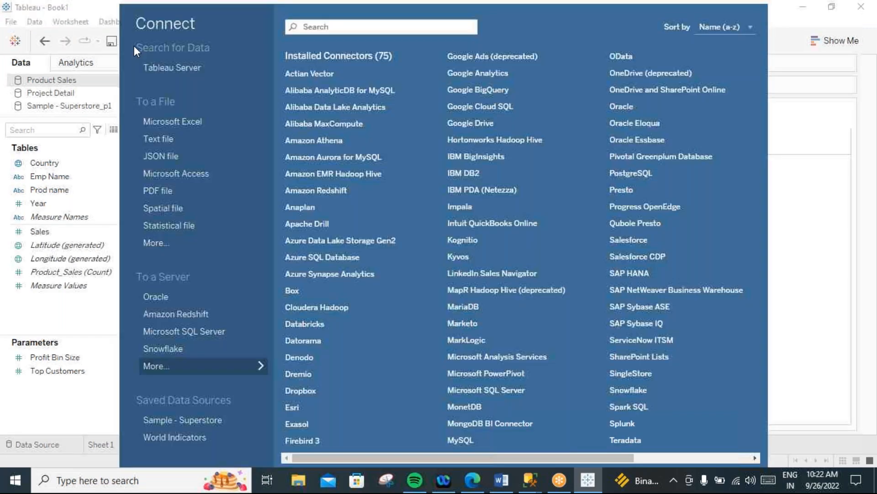
pyautogui.click(165, 135)
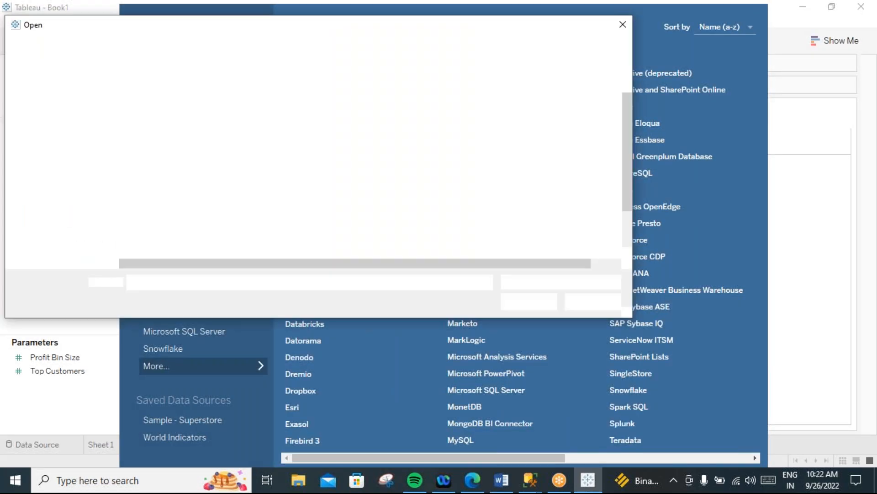
pyautogui.click(157, 110)
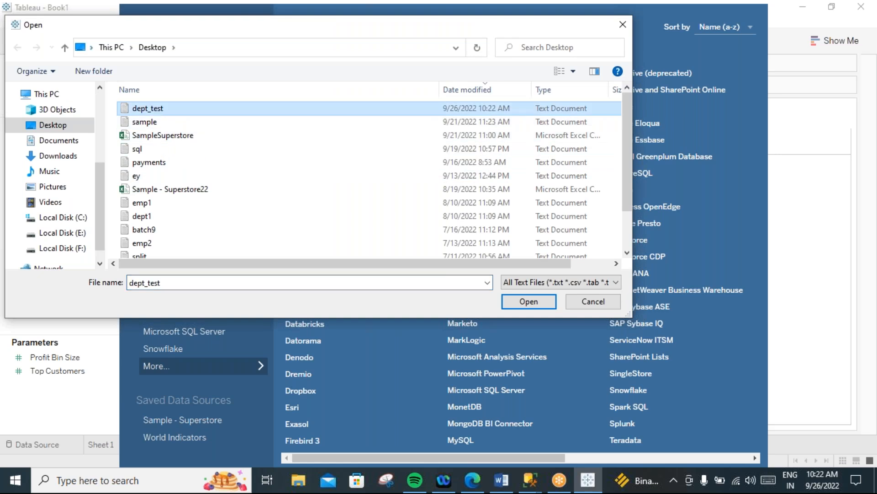
pyautogui.click(524, 300)
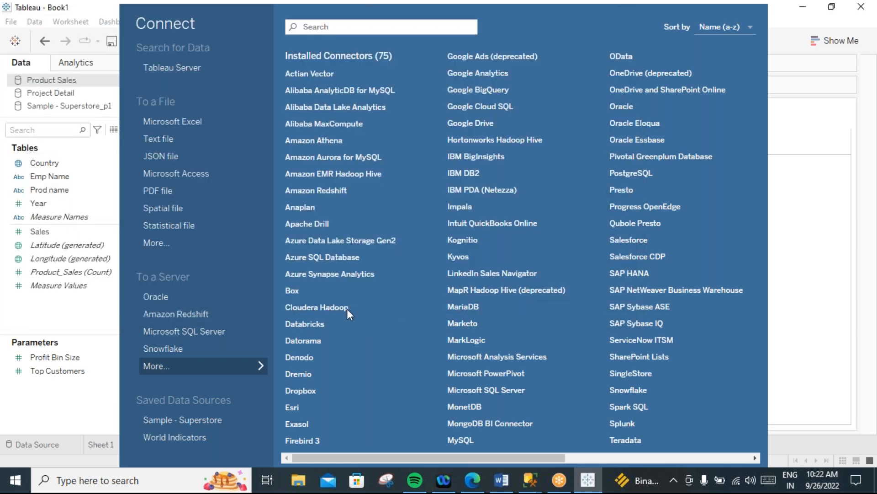
pyautogui.press('Escape')
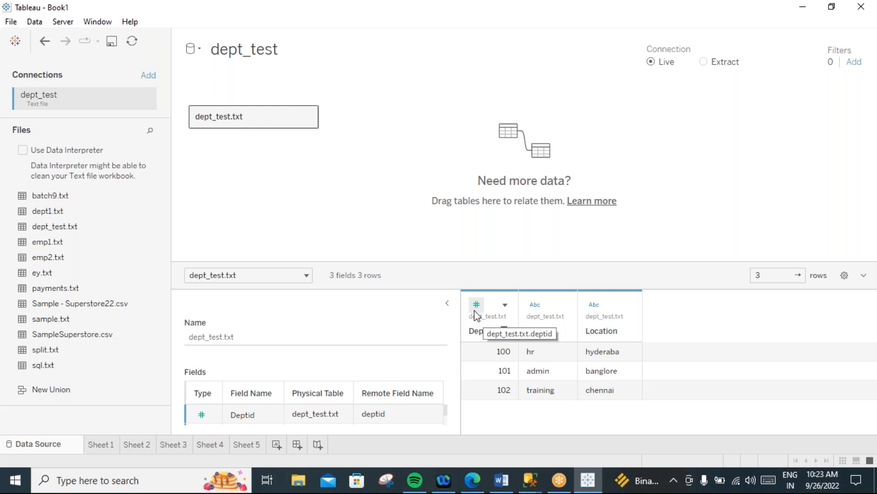
pyautogui.click(448, 303)
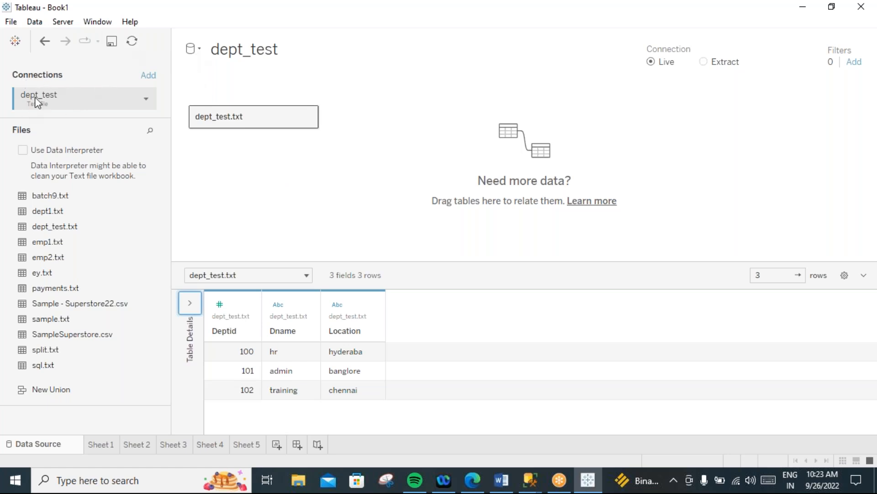
# Add a Microsoft SQL Server connection to DESKTOP-QSNNDQS\SQLEXPRESS with Windows Authentication to this data source and choose the test database.
pyautogui.click(149, 77)
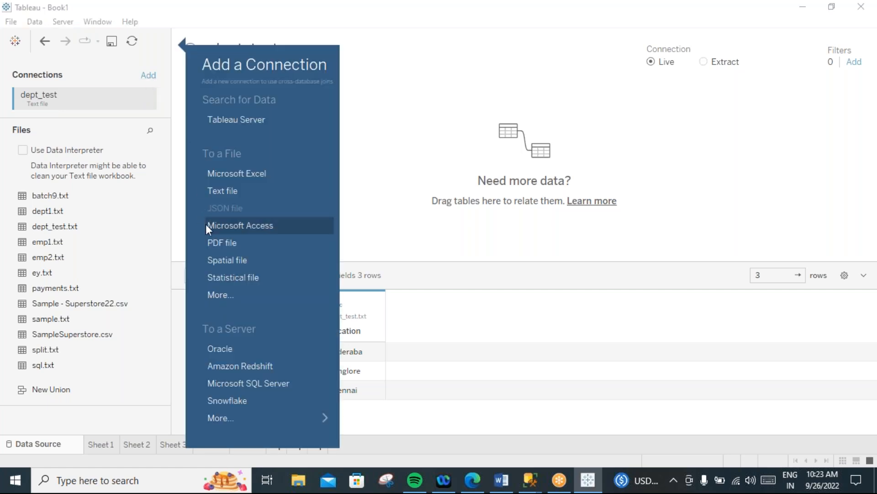
pyautogui.click(218, 385)
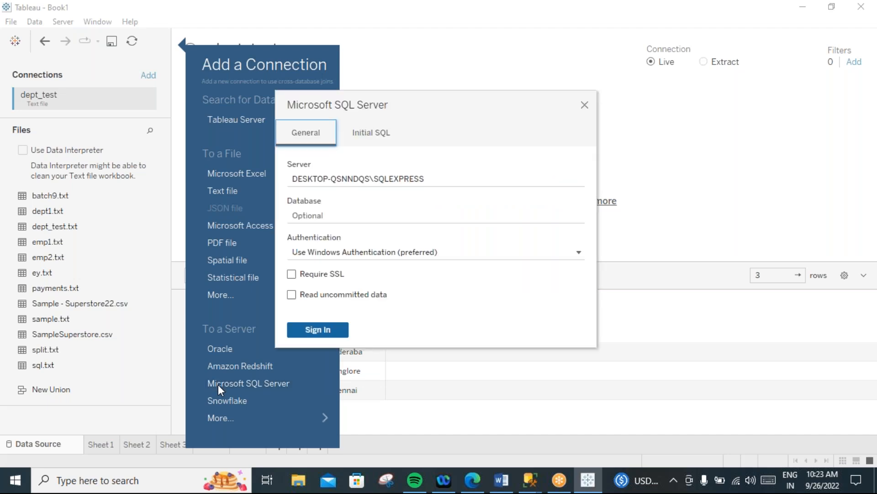
pyautogui.click(330, 331)
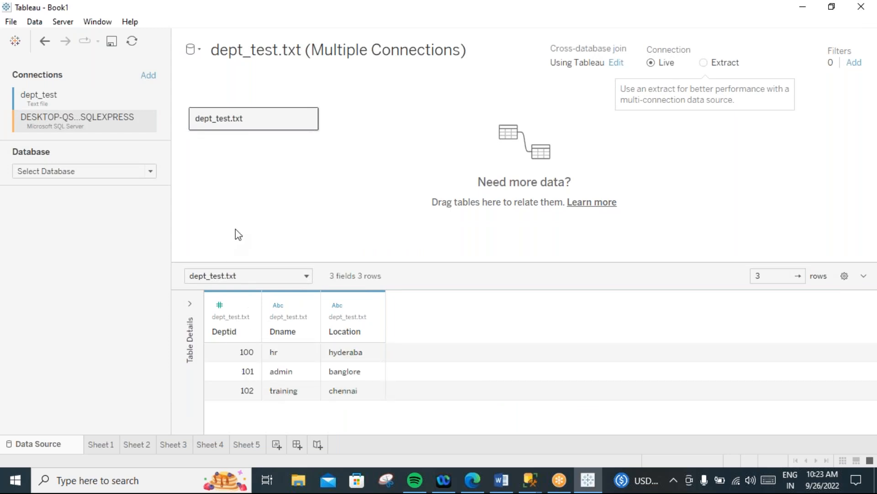
pyautogui.click(149, 170)
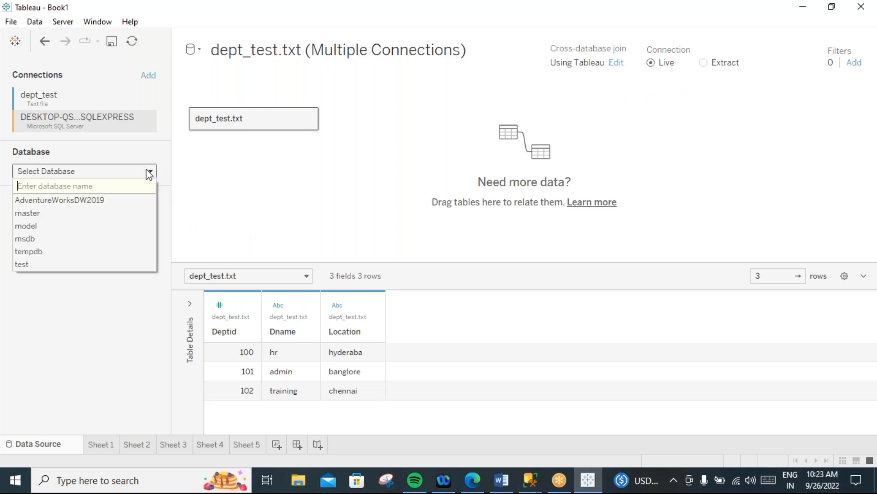
pyautogui.click(21, 265)
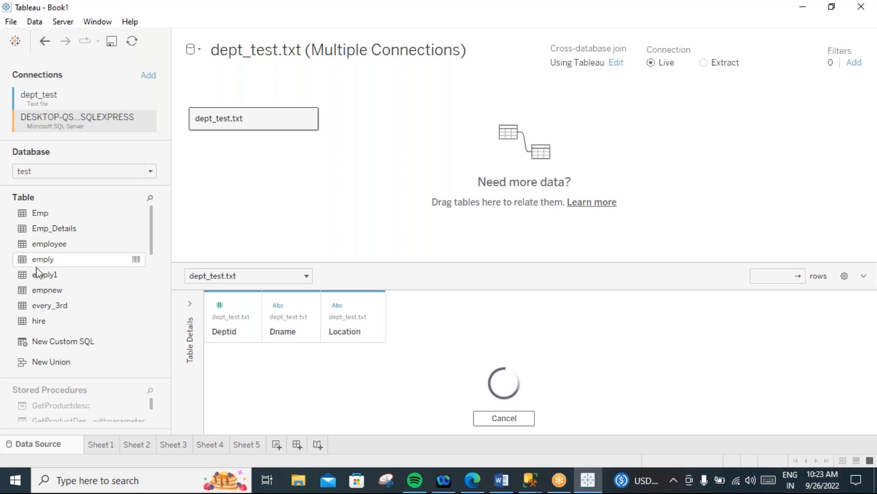
# Relate the Emp_Details table from the test database to dept_test.txt on the data source canvas.
pyautogui.scroll(-2, 97, 288)
pyautogui.scroll(-1, 96, 286)
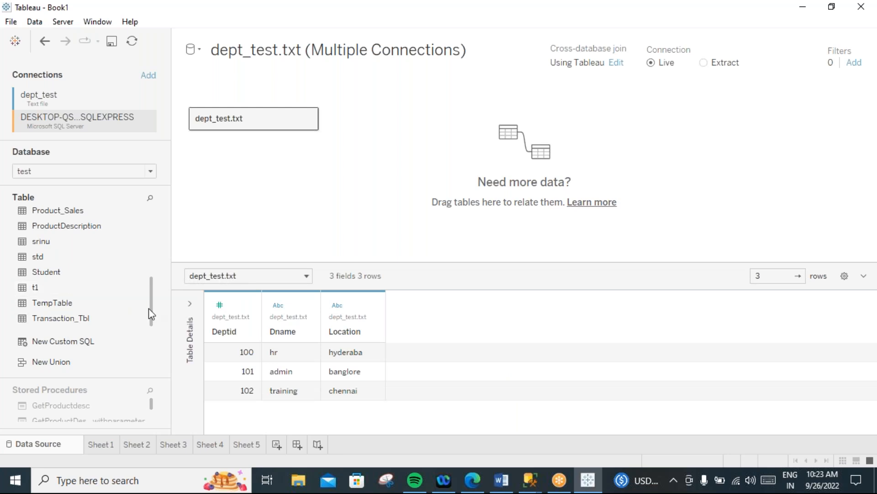
pyautogui.moveTo(152, 301); pyautogui.dragTo(157, 240)
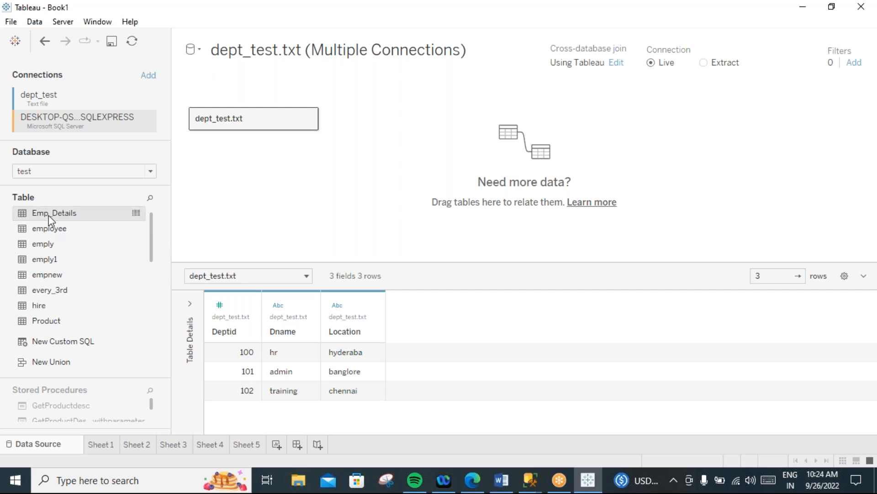
pyautogui.moveTo(53, 215); pyautogui.dragTo(387, 122)
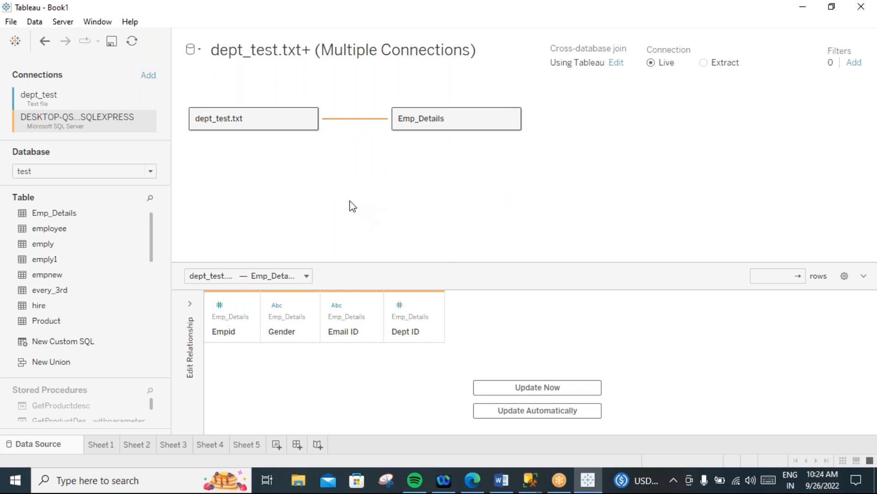
# Preview the rows of dept_test.txt and Emp_Details to compare their department ID fields.
pyautogui.click(283, 126)
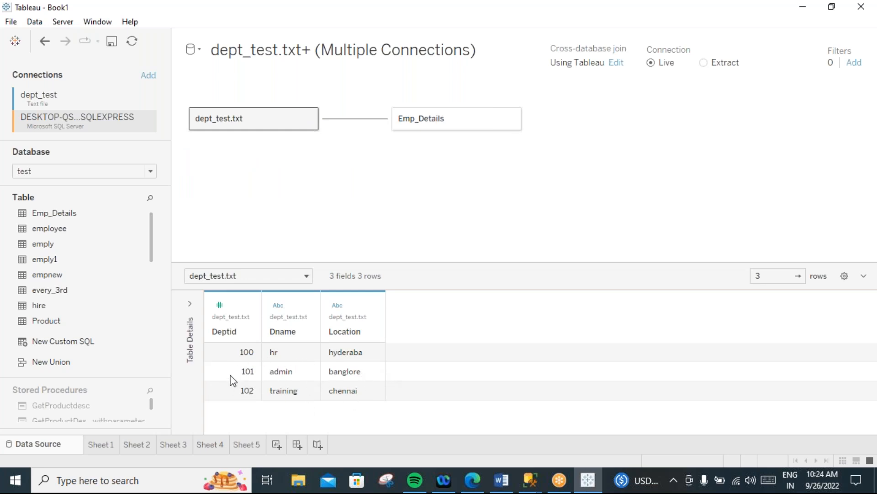
pyautogui.click(452, 116)
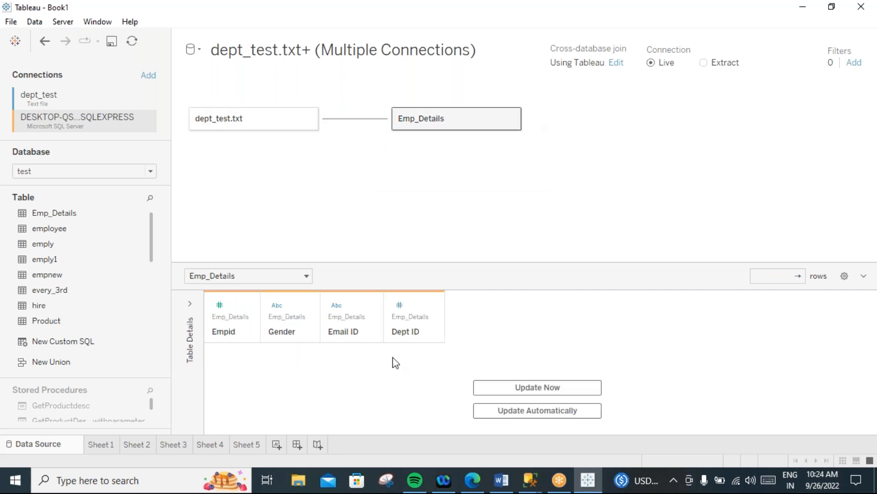
pyautogui.click(519, 392)
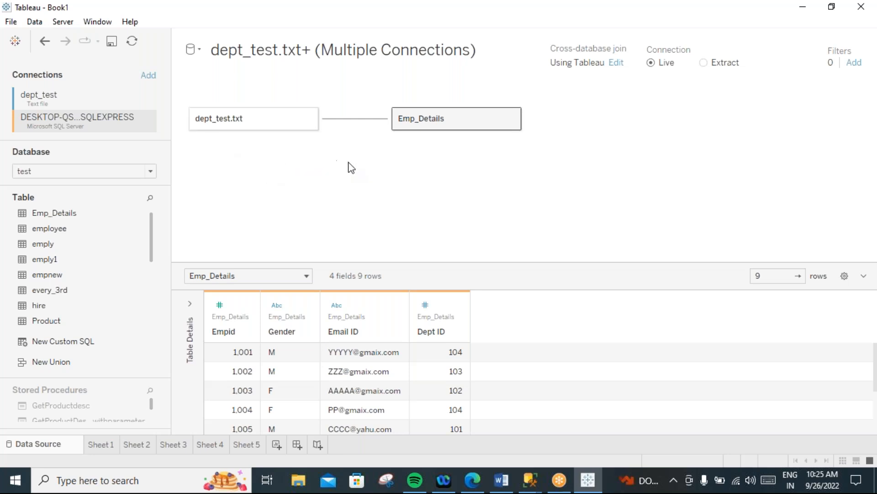
pyautogui.click(264, 126)
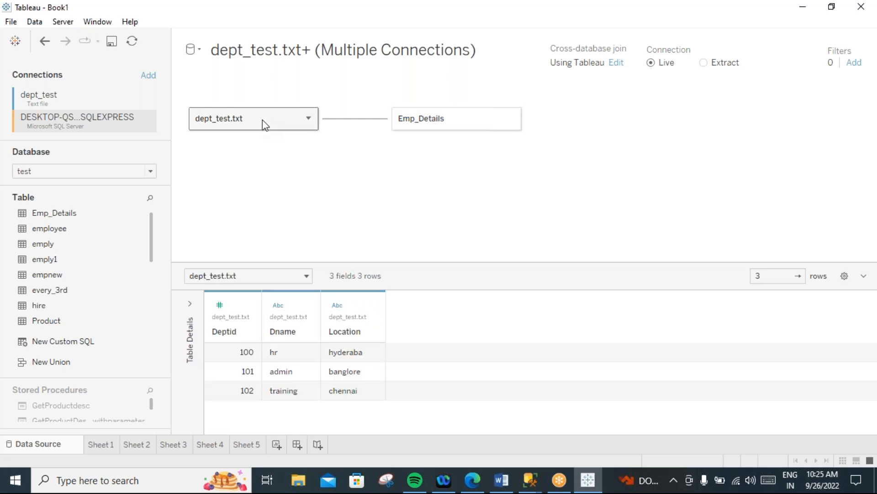
# Open the physical layer of dept_test.txt and add the Emp_Details table beside it as a join.
pyautogui.doubleClick(261, 120)
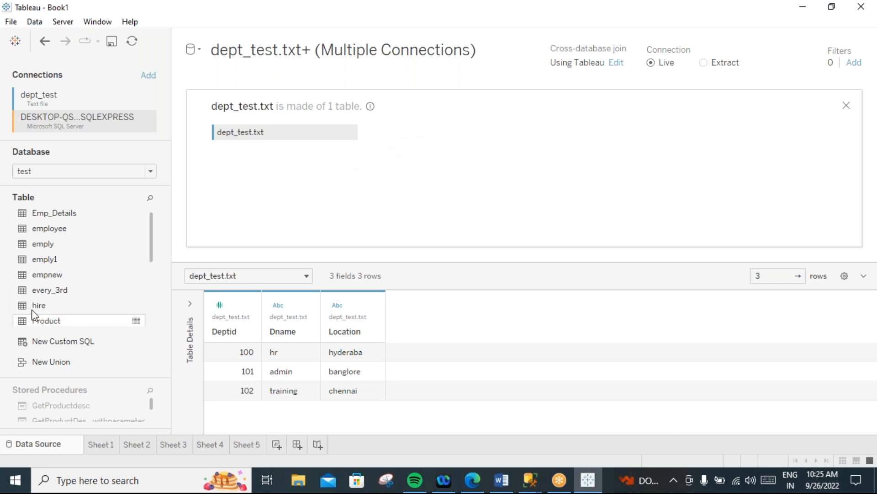
pyautogui.moveTo(65, 213); pyautogui.dragTo(419, 150)
pyautogui.moveTo(344, 181); pyautogui.dragTo(341, 199)
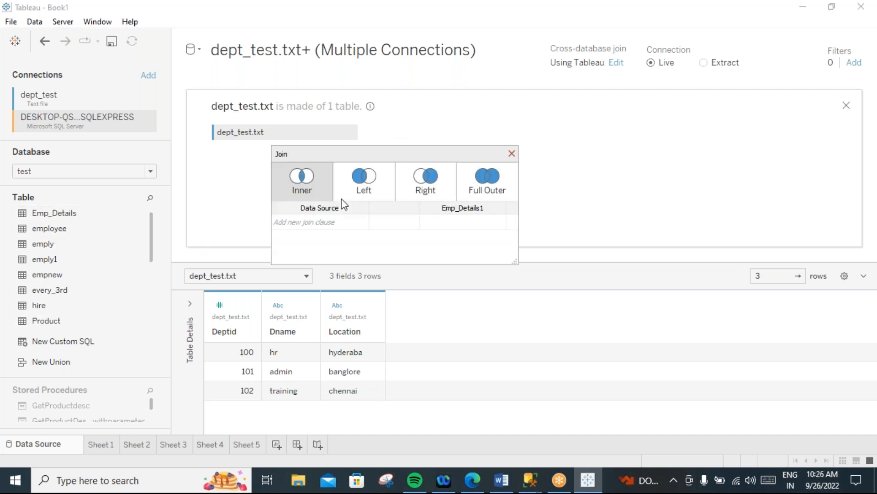
# Define an inner join matching Deptid of dept_test.txt to DeptID of Emp_Details1, then close the join settings.
pyautogui.click(316, 188)
pyautogui.click(361, 228)
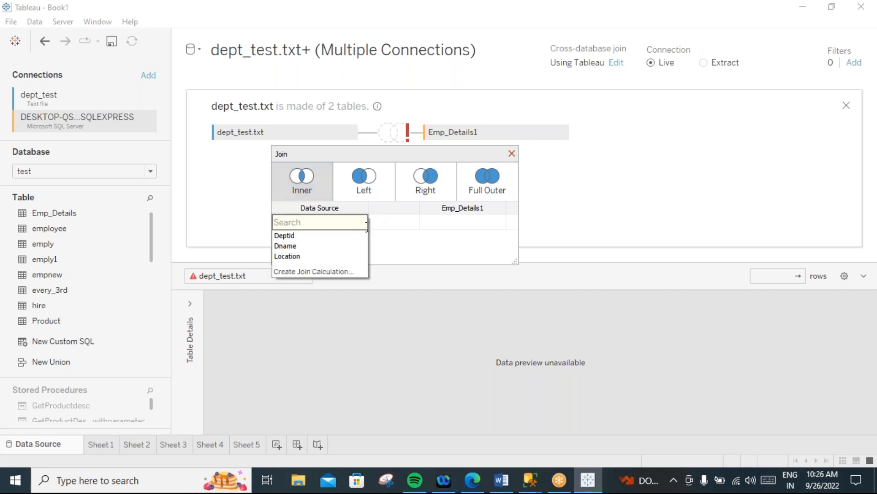
pyautogui.click(288, 235)
pyautogui.click(495, 221)
pyautogui.click(444, 241)
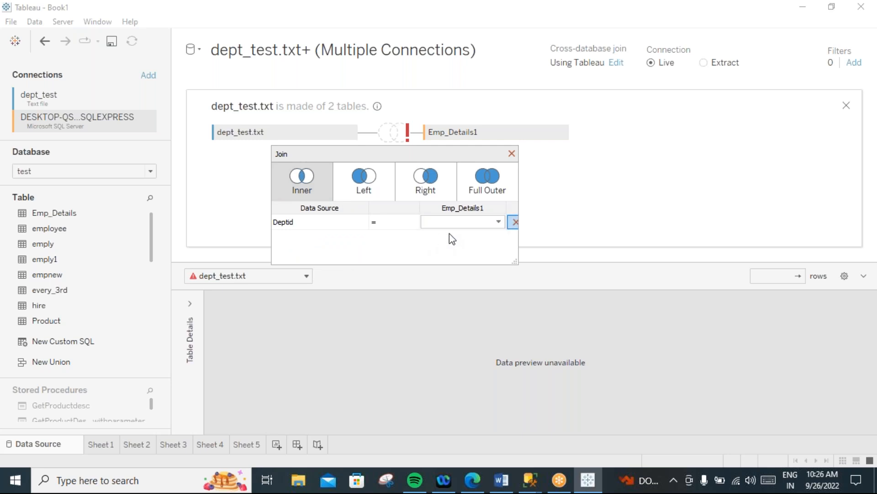
pyautogui.click(457, 234)
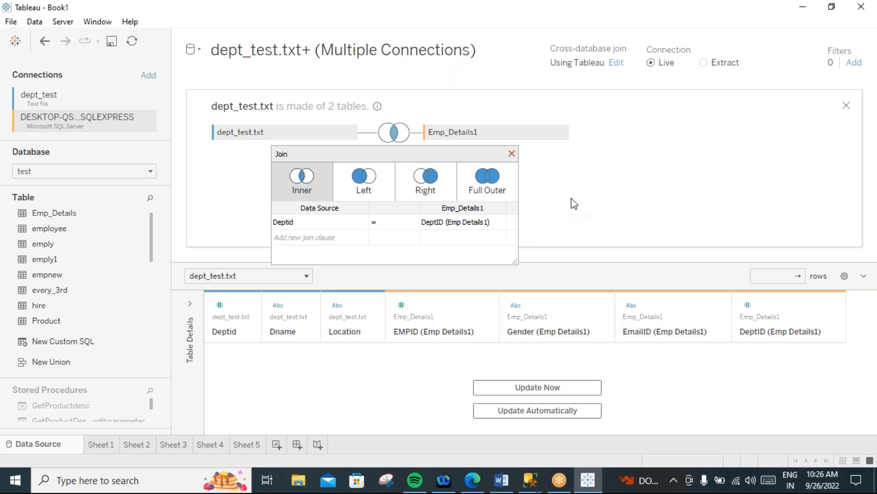
pyautogui.click(512, 154)
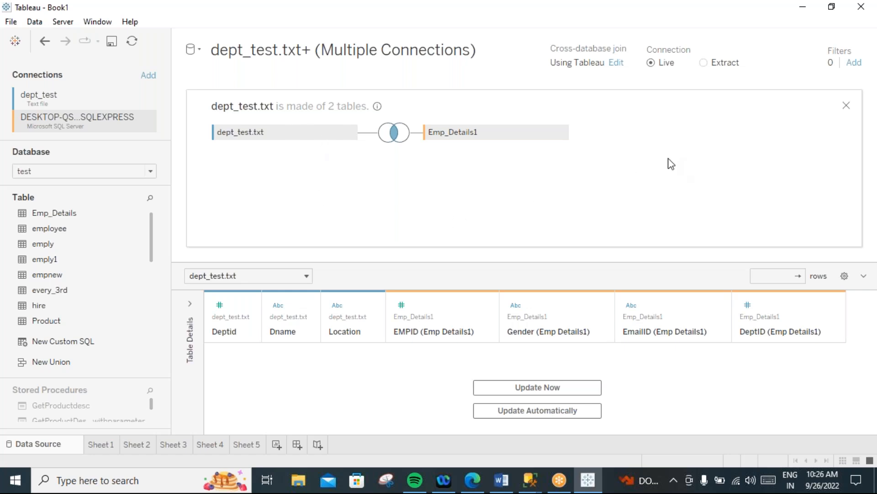
# Remove Emp_Details1 from the physical layer of dept_test.txt and return to the relationship canvas.
pyautogui.click(563, 134)
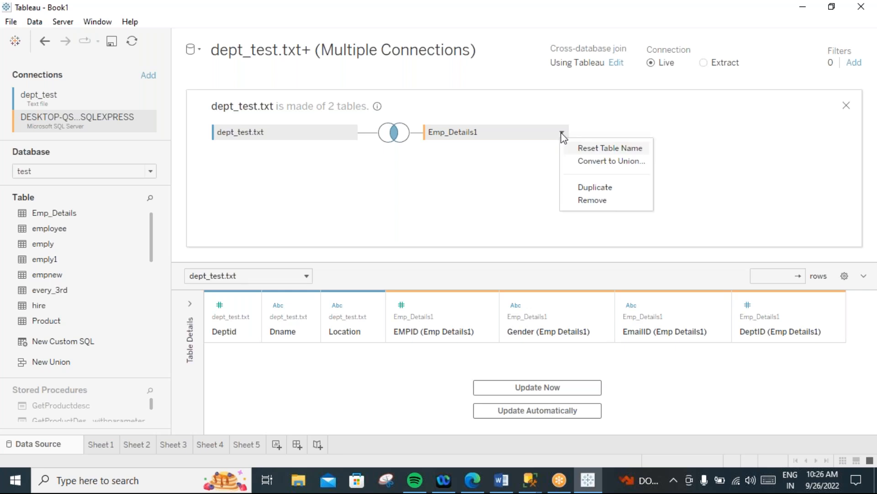
pyautogui.click(576, 201)
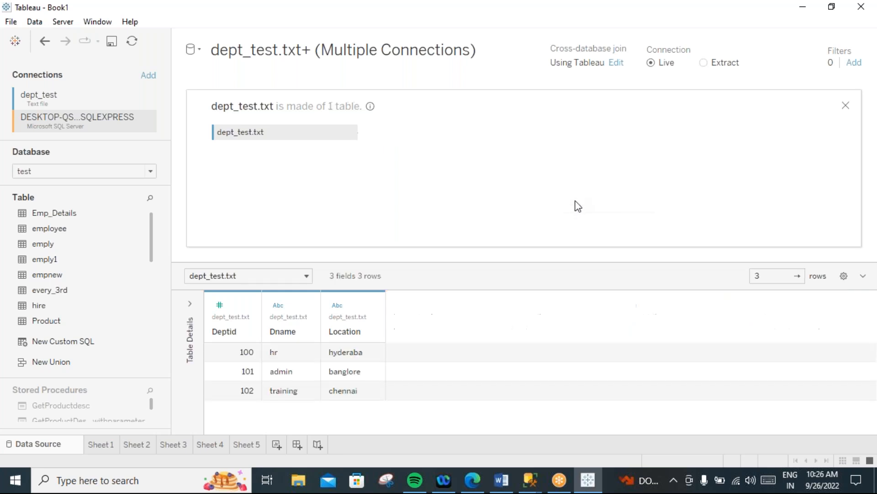
pyautogui.click(846, 104)
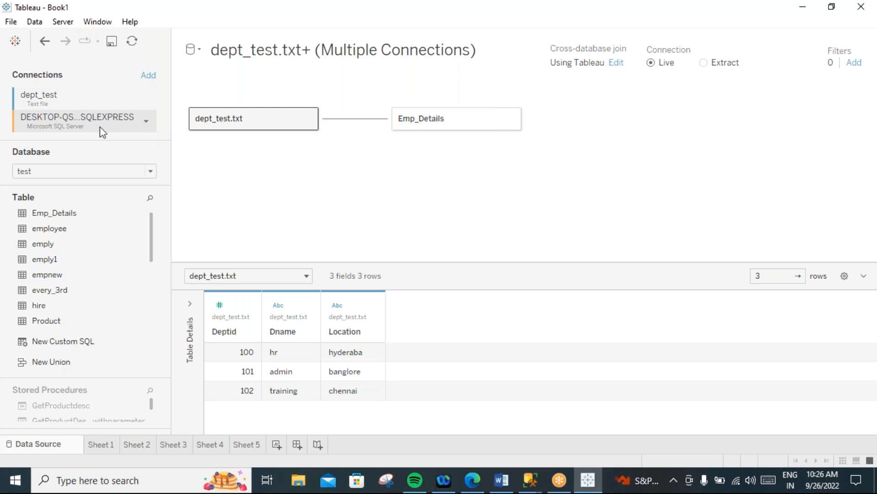
# Compare the files and tables offered by the dept_test and SQL Server connections, and slightly narrow the connections pane.
pyautogui.click(106, 103)
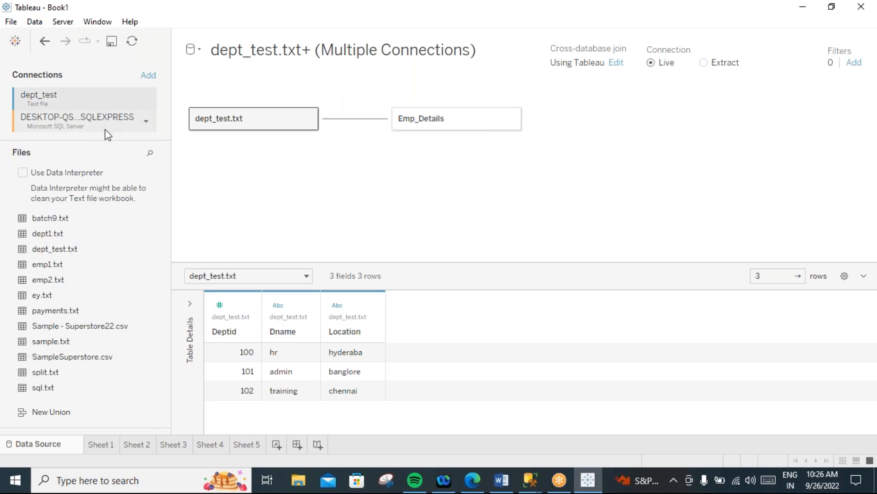
pyautogui.click(106, 130)
pyautogui.click(90, 94)
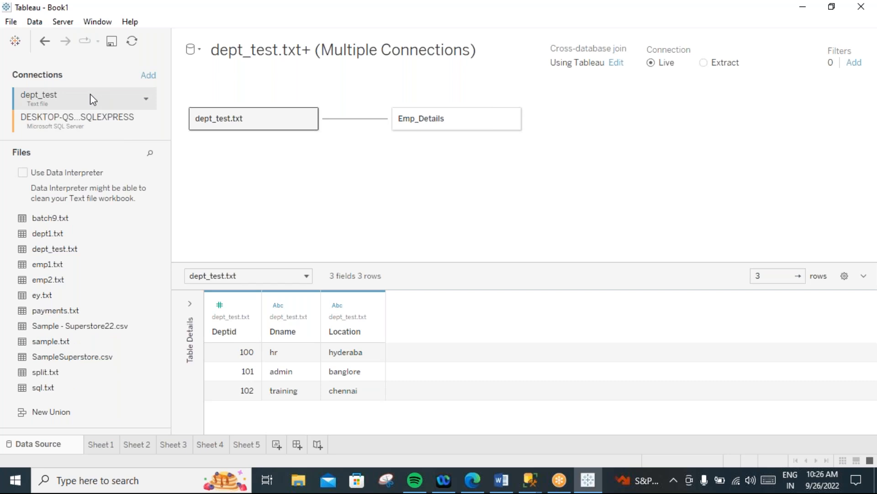
pyautogui.click(91, 129)
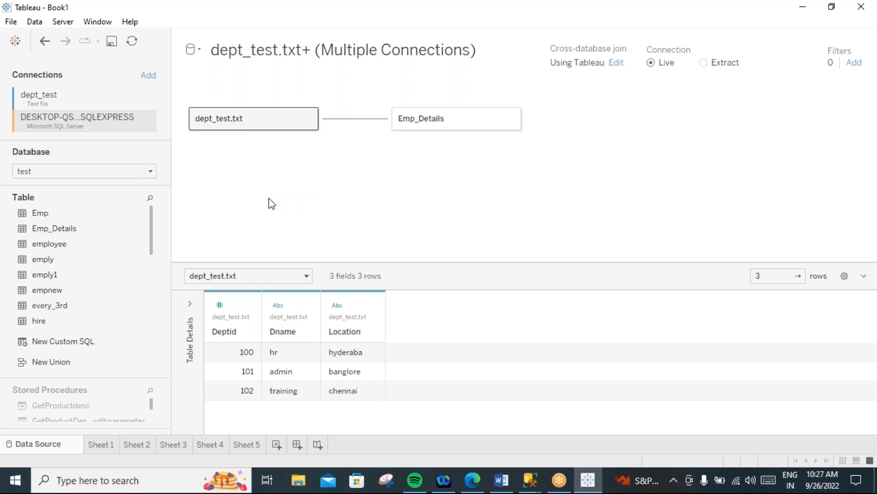
pyautogui.moveTo(170, 197); pyautogui.dragTo(156, 188)
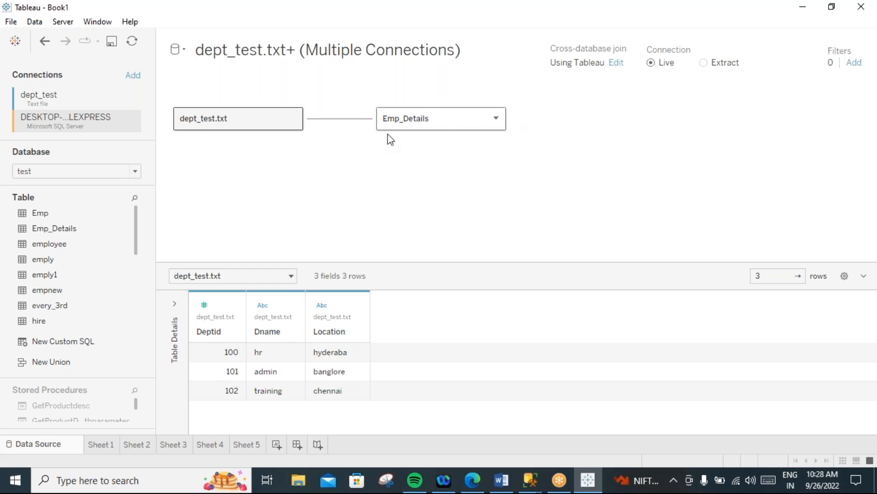
# Relate the employee table to dept_test.txt on the canvas, then remove it from the data model.
pyautogui.moveTo(38, 244); pyautogui.dragTo(374, 164)
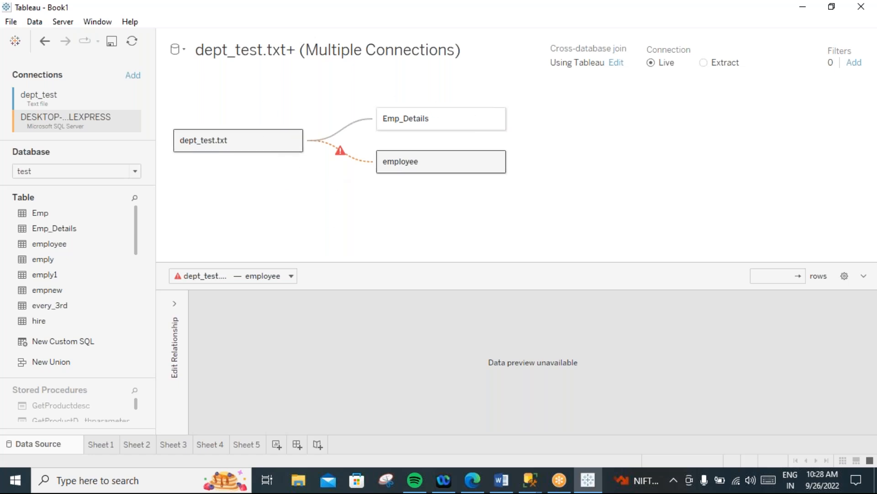
pyautogui.click(498, 166)
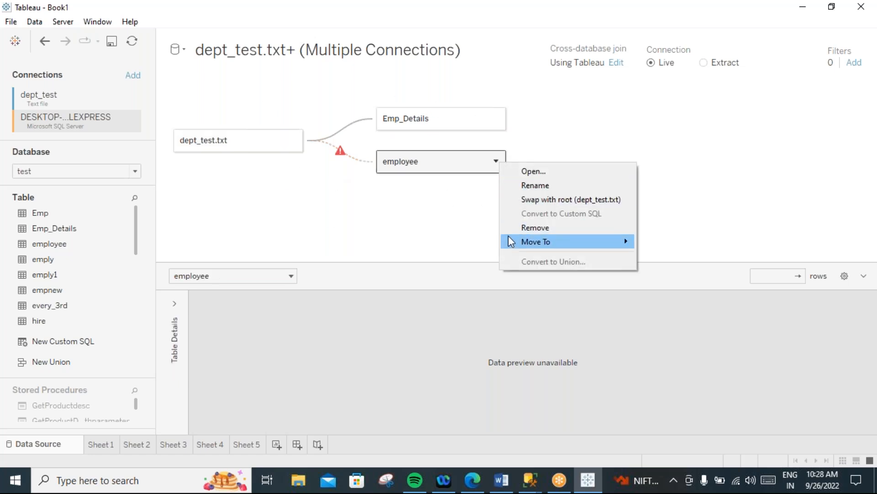
pyautogui.press('Escape')
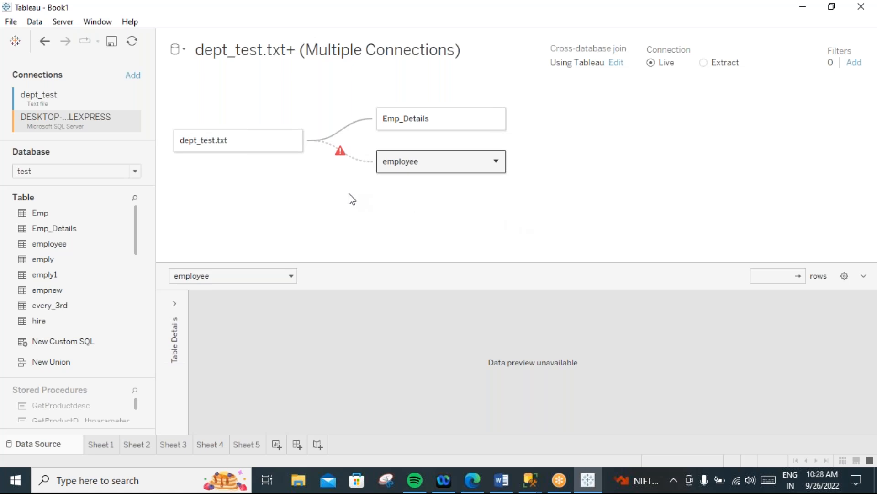
pyautogui.press('Delete')
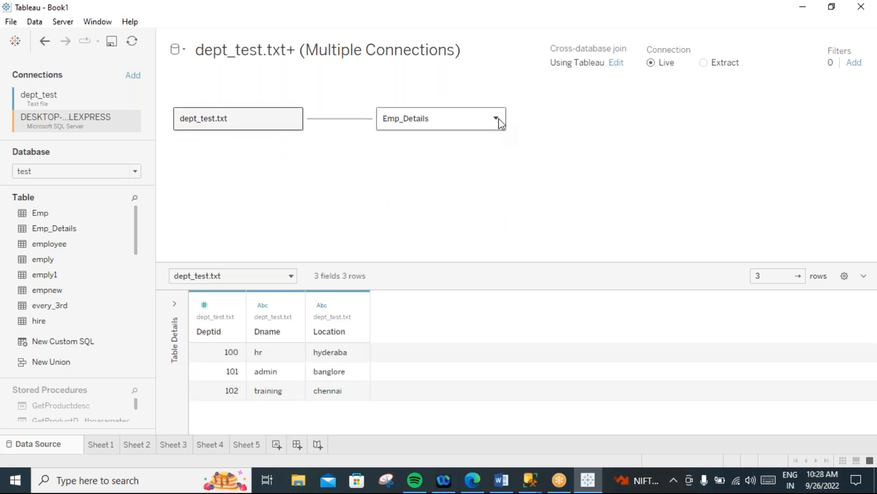
# Remove Emp_Details from the relationship canvas, then open and close the physical layer of dept_test.txt.
pyautogui.click(497, 119)
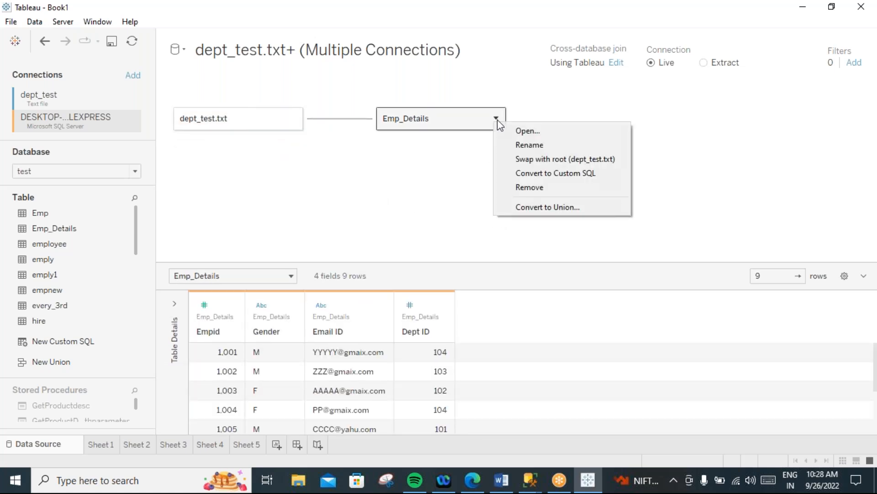
pyautogui.press('Escape')
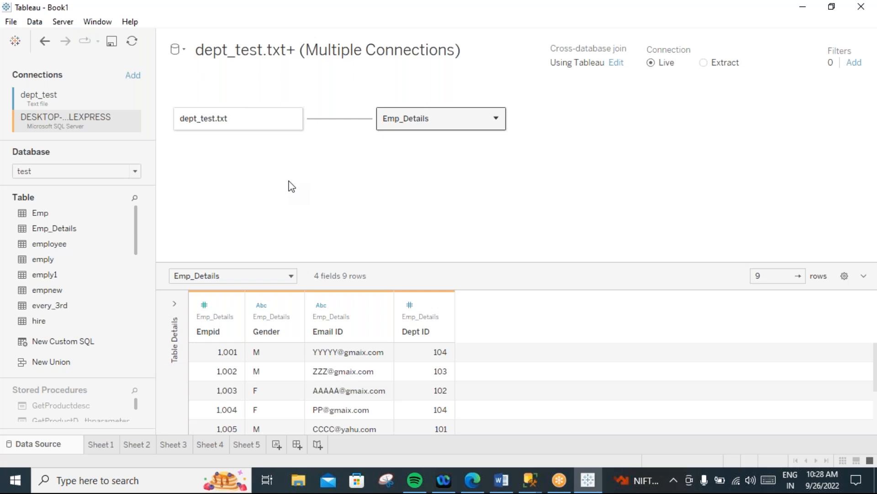
pyautogui.press('Delete')
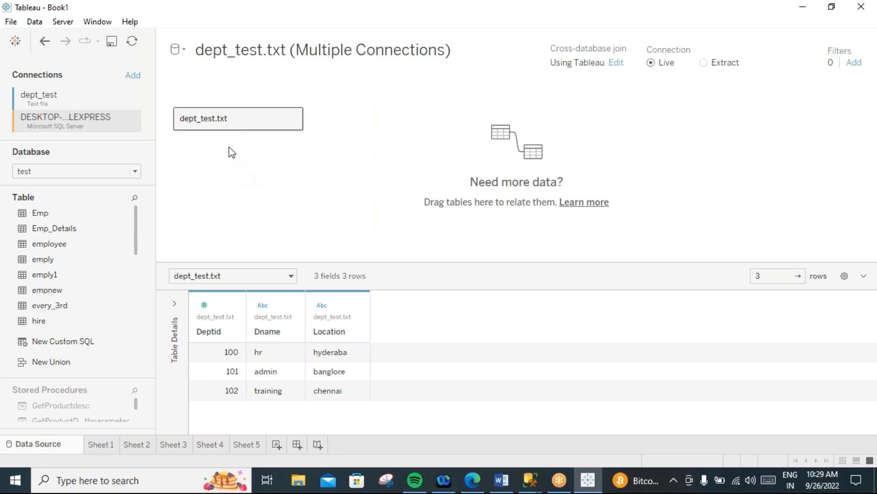
pyautogui.doubleClick(236, 121)
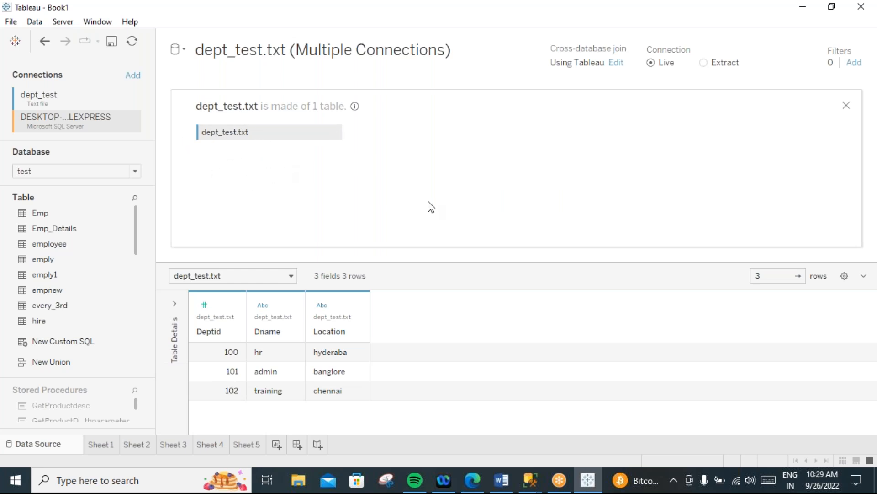
pyautogui.click(846, 106)
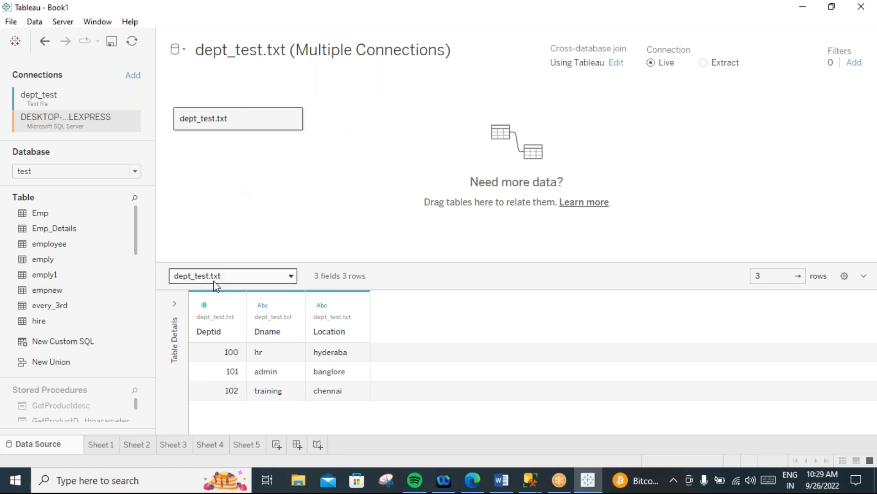
# Add the Emp_Details table beside dept_test.txt as a relationship in the logical layer.
pyautogui.click(59, 230)
pyautogui.moveTo(60, 229); pyautogui.dragTo(376, 121)
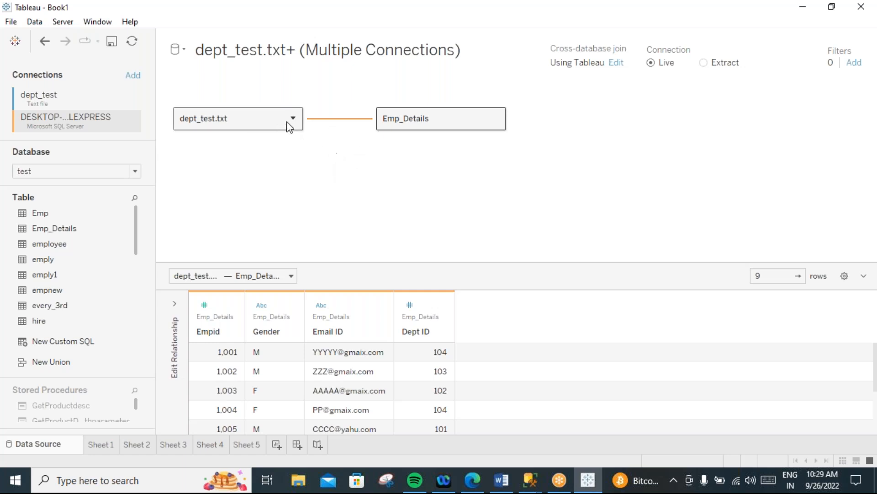
pyautogui.moveTo(356, 130)
# Compare the separate data previews of the related dept_test.txt and Emp_Details tables.
pyautogui.click(275, 124)
pyautogui.click(273, 124)
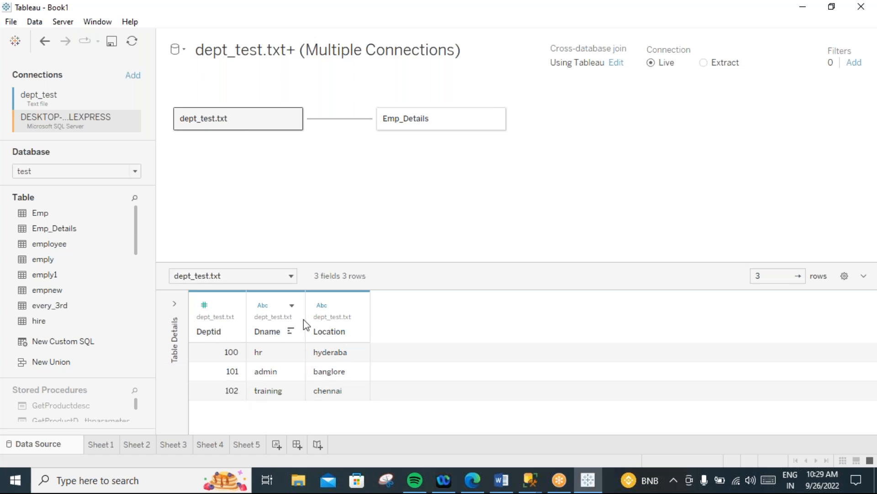
pyautogui.click(443, 118)
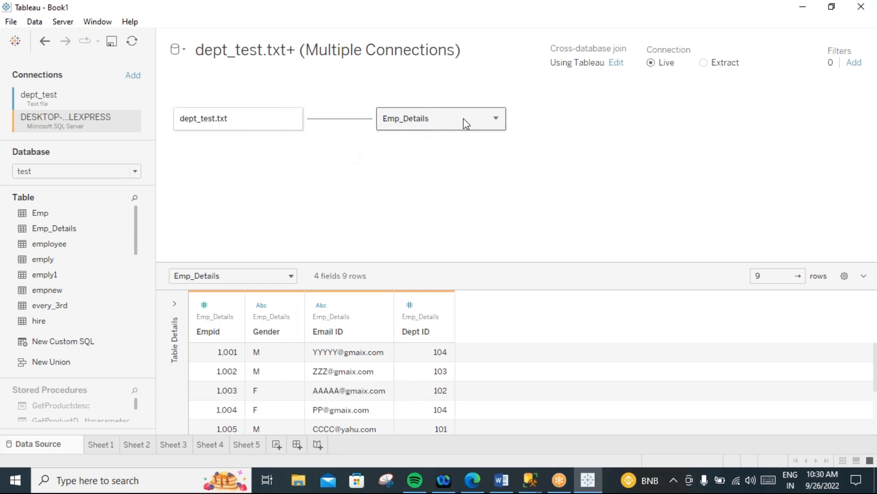
pyautogui.click(252, 118)
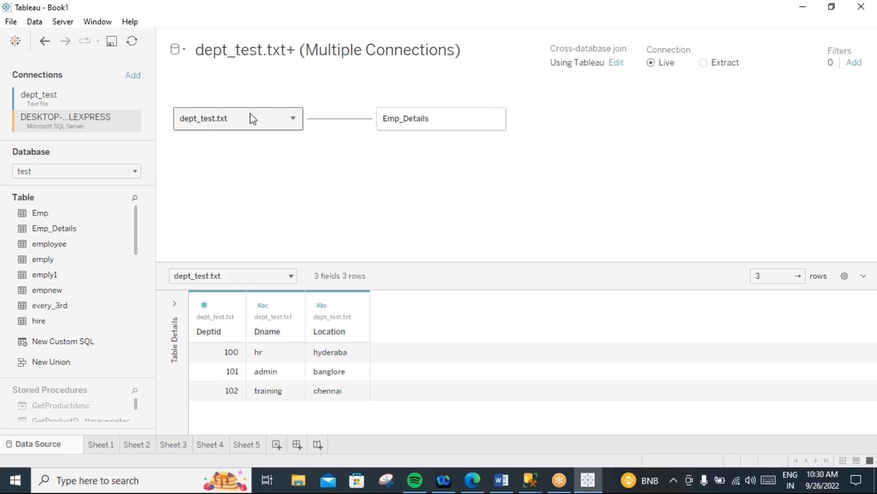
pyautogui.click(445, 128)
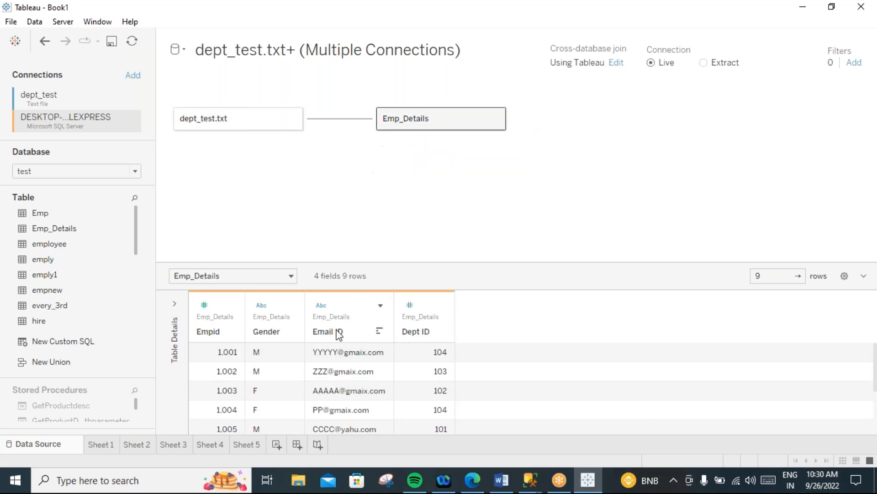
pyautogui.click(231, 123)
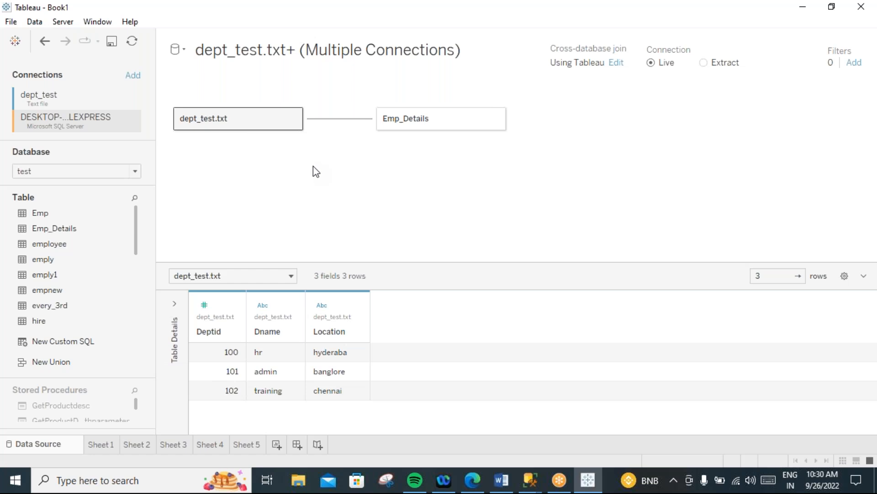
# Remove the related Emp_Details table, add it as a join in the physical layer of dept_test.txt, and close the join settings.
pyautogui.click(497, 120)
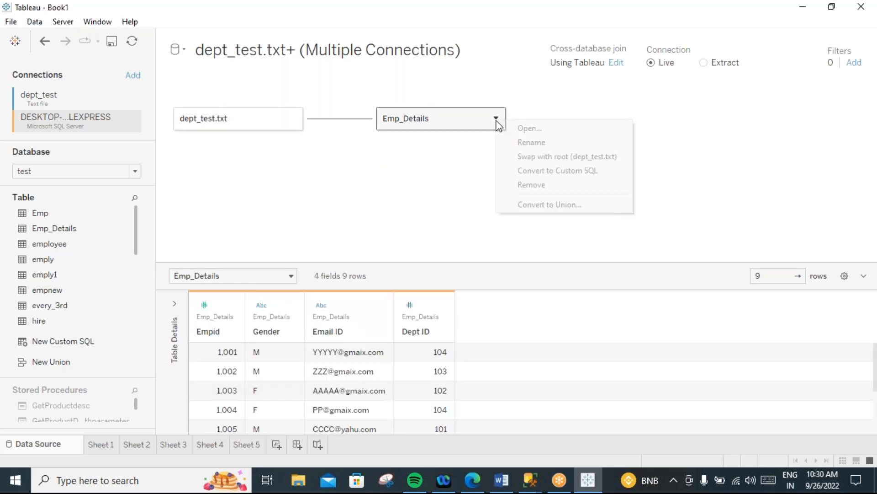
pyautogui.click(508, 186)
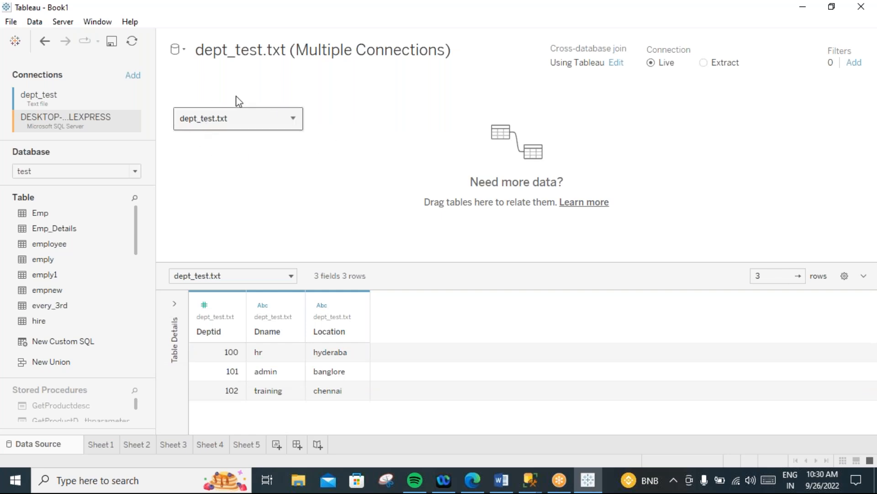
pyautogui.doubleClick(240, 126)
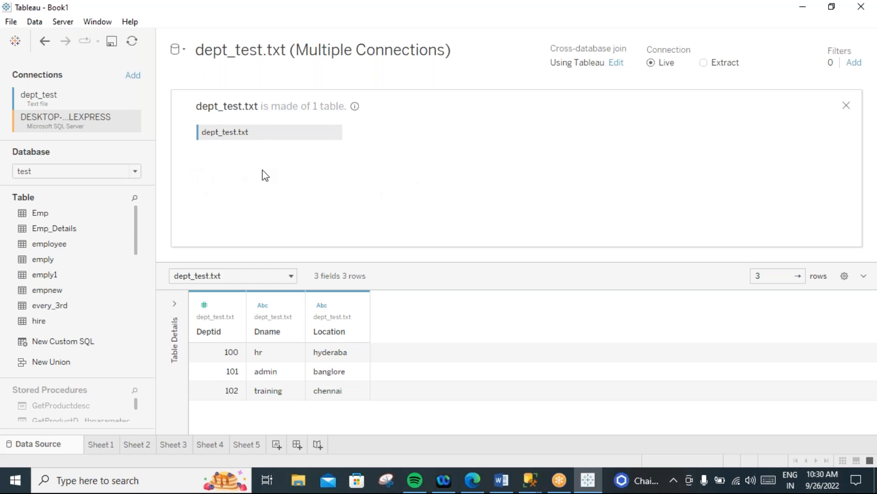
pyautogui.moveTo(54, 231); pyautogui.dragTo(402, 146)
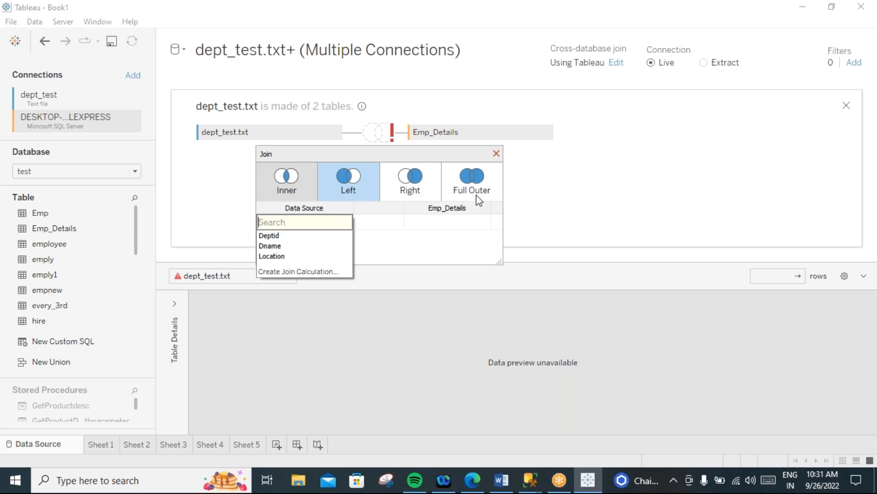
pyautogui.click(496, 153)
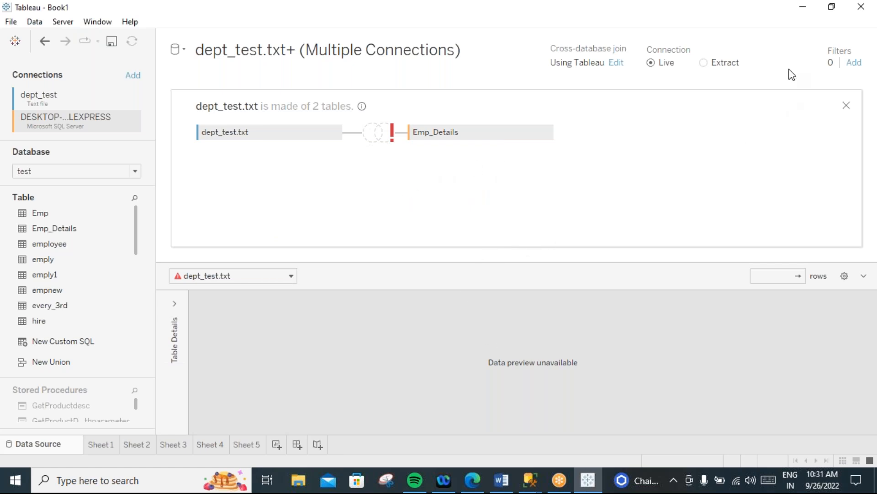
# Minimize Tableau and SQL Server Management Studio, open the desktop presentation Tableau concept updated_version 2 in PowerPoint, dismiss the activation wizard and maximize the window.
pyautogui.click(803, 10)
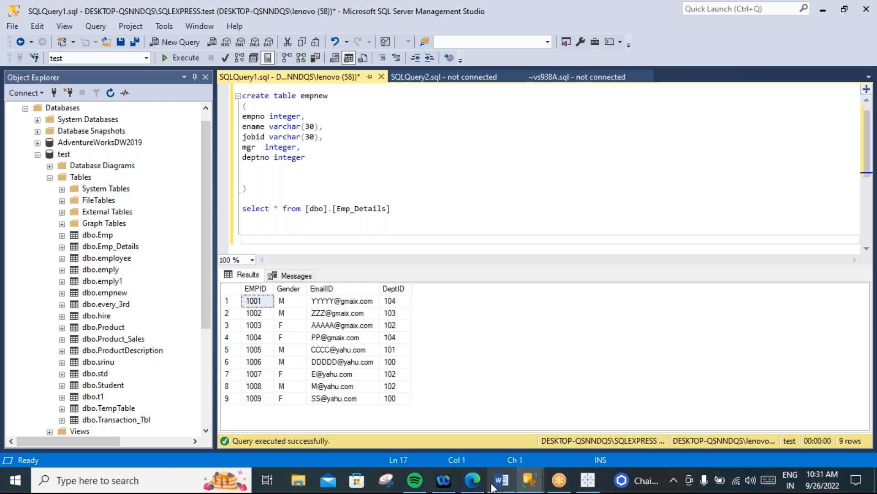
pyautogui.click(823, 10)
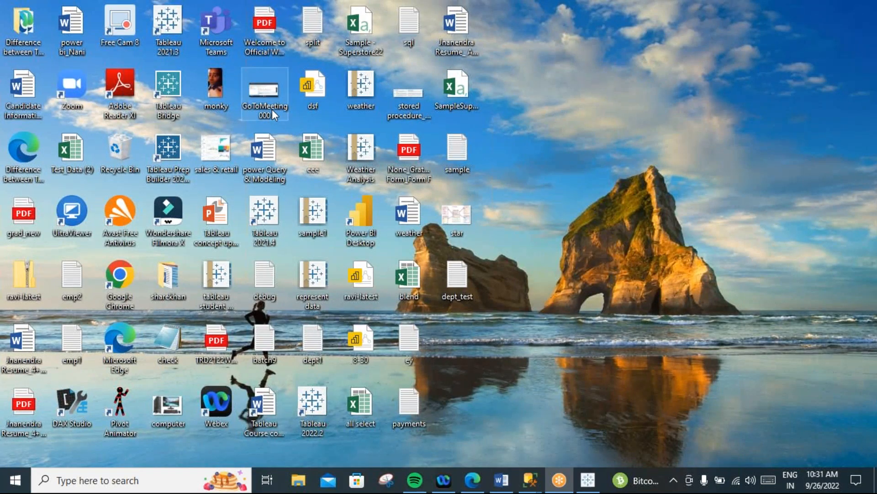
pyautogui.click(212, 215)
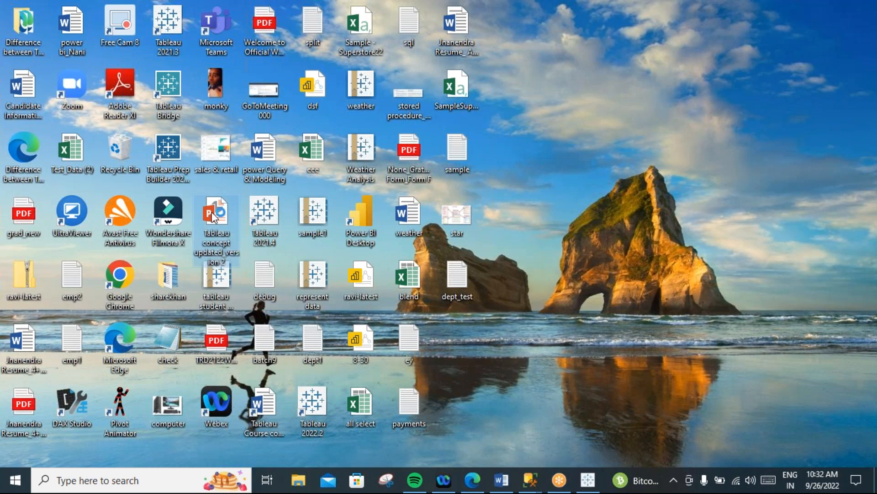
pyautogui.doubleClick(212, 212)
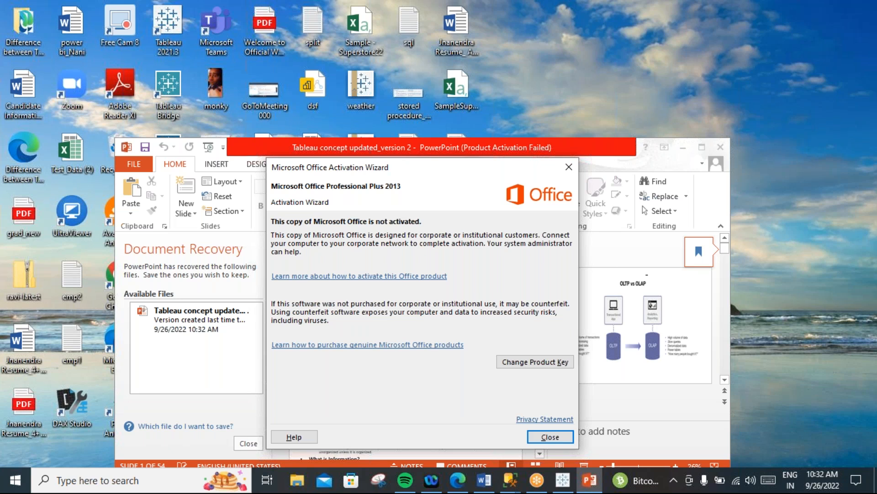
pyautogui.click(548, 436)
pyautogui.click(702, 147)
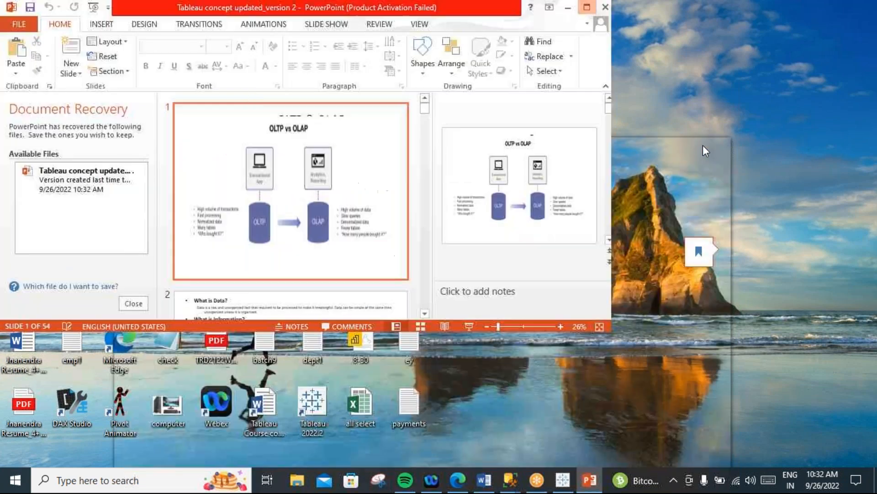
# Go through the presentation's slides to slide 13, which covers relationships and their advantages over joins.
pyautogui.click(287, 310)
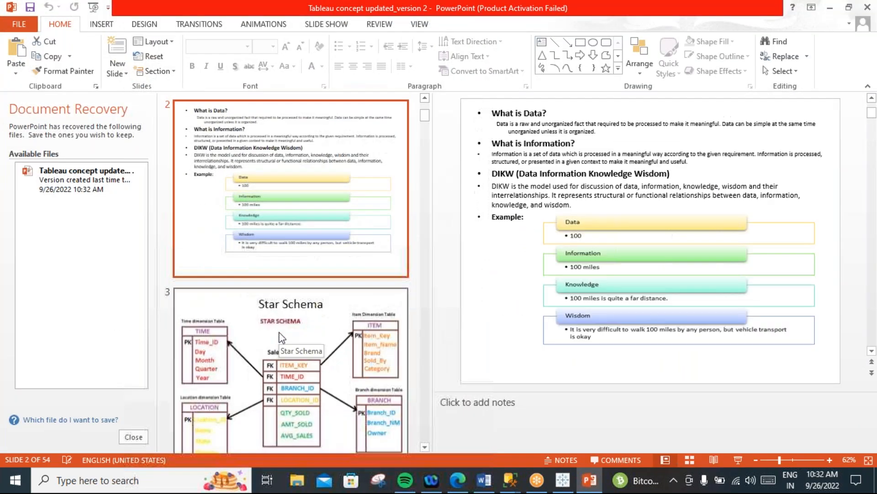
pyautogui.click(280, 337)
pyautogui.click(281, 337)
pyautogui.click(281, 337)
pyautogui.click(281, 336)
pyautogui.click(281, 337)
pyautogui.click(280, 337)
pyautogui.click(280, 337)
pyautogui.click(281, 337)
pyautogui.click(281, 337)
pyautogui.click(282, 339)
pyautogui.click(282, 338)
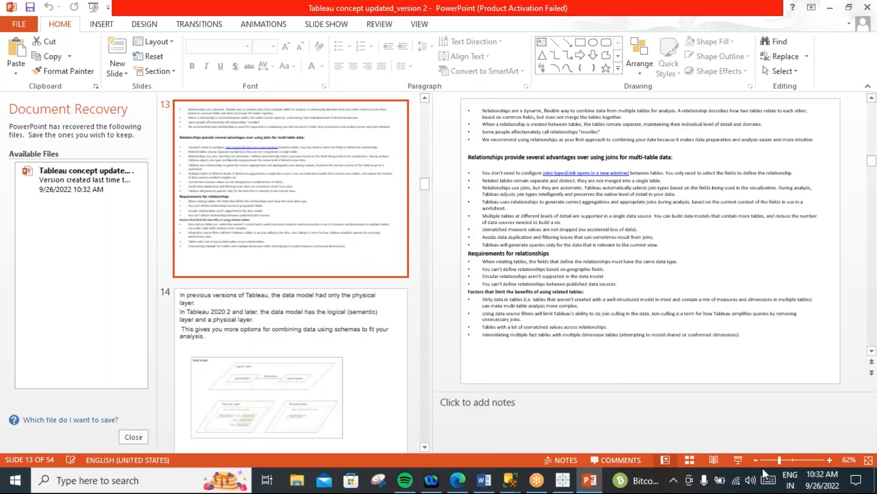
# Set the font size of all text on slide 13 to 12 points.
pyautogui.moveTo(743, 337)
pyautogui.mouseDown()
pyautogui.moveTo(484, 137)
pyautogui.moveTo(477, 110)
pyautogui.mouseUp()
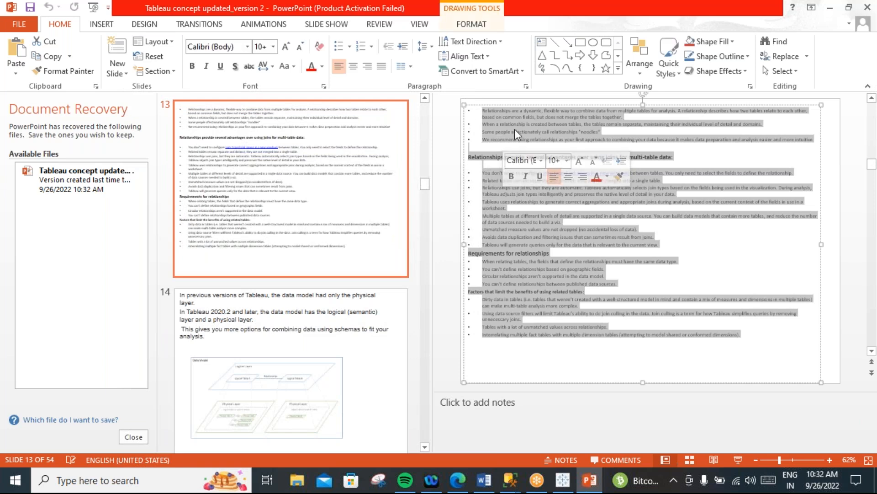
pyautogui.click(273, 46)
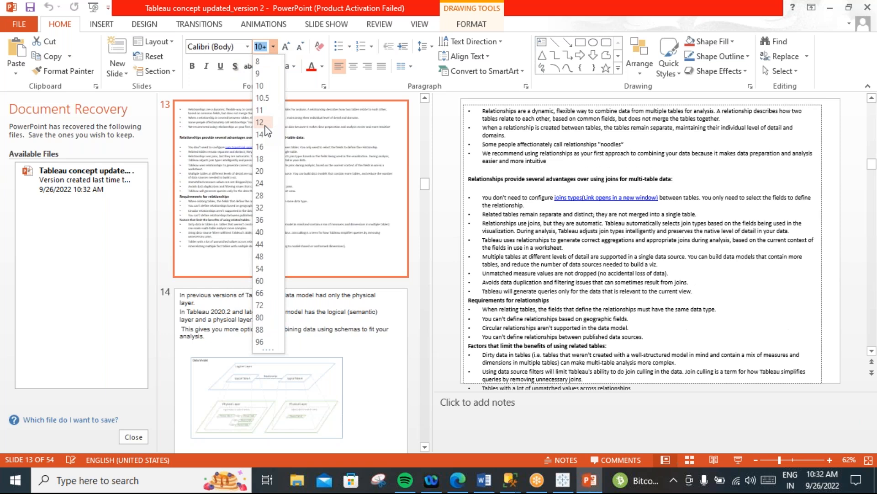
pyautogui.click(260, 122)
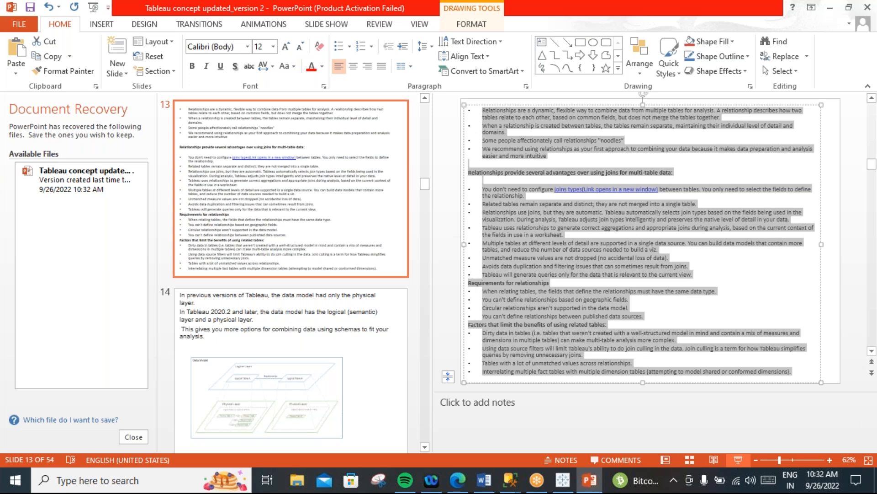
# Present the deck from slide 13 and review the relationships slide and the logical and physical layer data model slide.
pyautogui.hotkey('shift', 'F5')
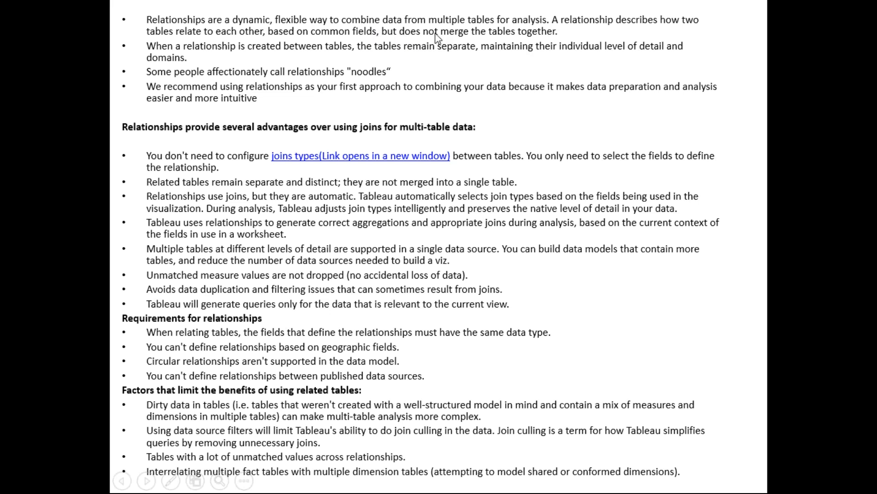
pyautogui.click(479, 37)
pyautogui.scroll(1, 484, 106)
pyautogui.click(151, 132)
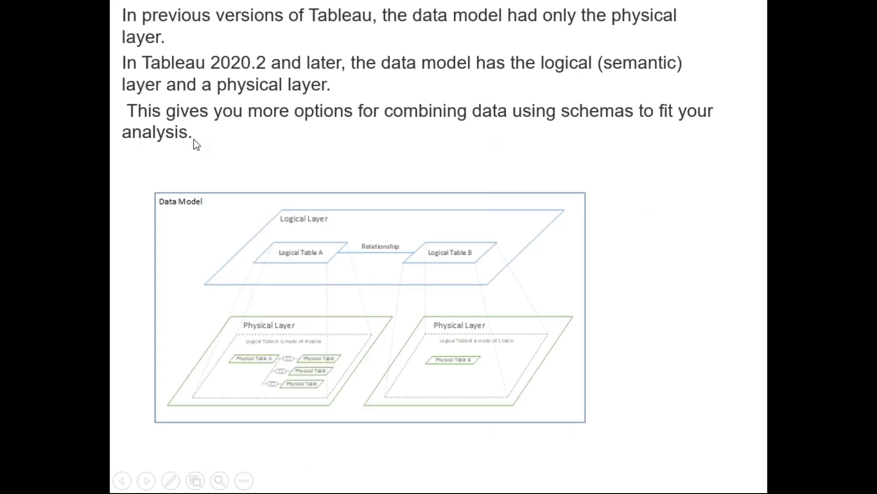
pyautogui.press('Left')
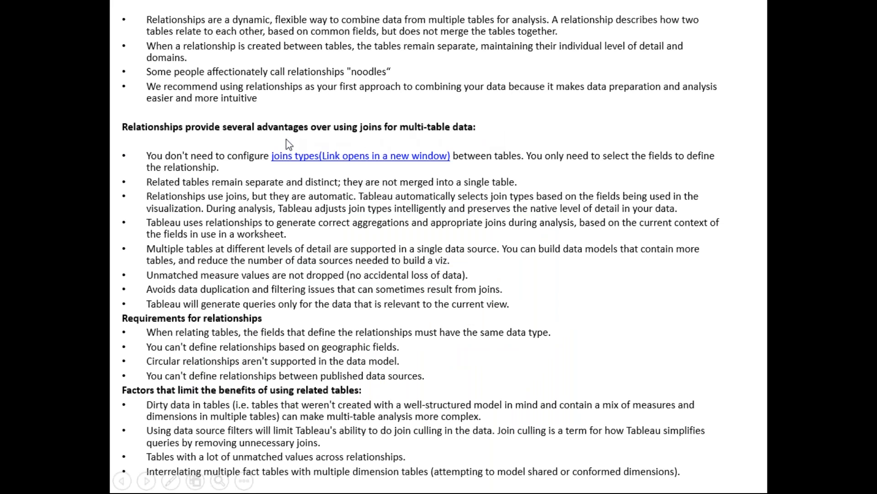
pyautogui.press('Right')
pyautogui.press('Right')
pyautogui.press('Left')
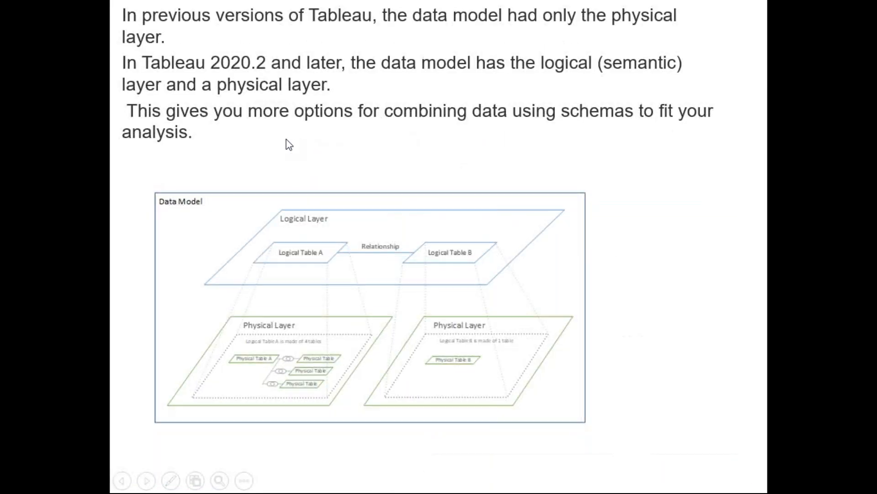
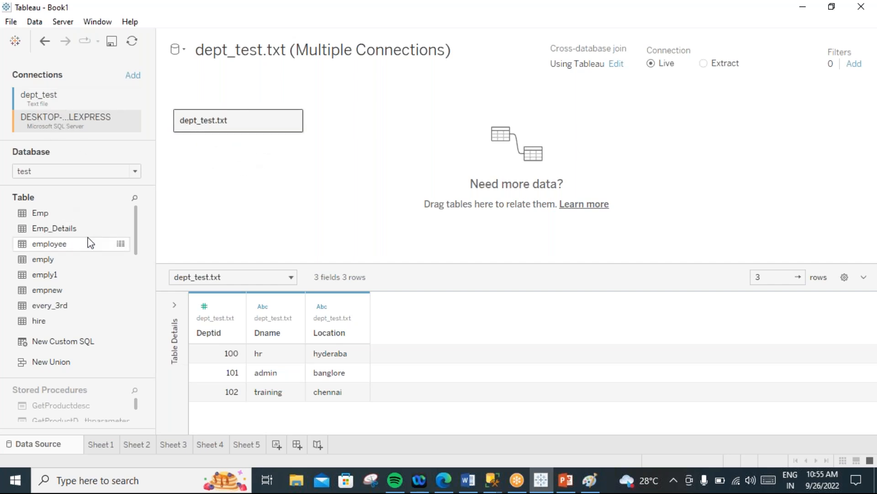
# Add the Emp_Details table from the SQL Server connection as a relationship to dept_test.txt and preview the data of both tables.
pyautogui.moveTo(58, 232); pyautogui.dragTo(378, 132)
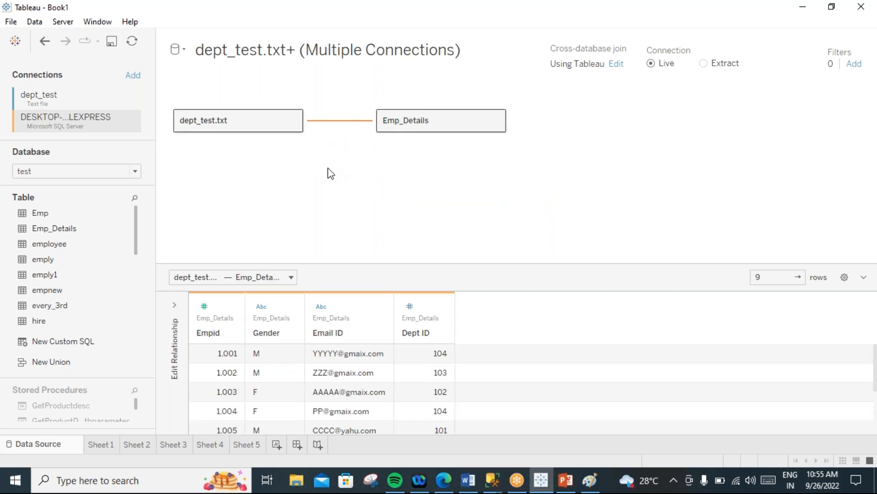
pyautogui.click(258, 128)
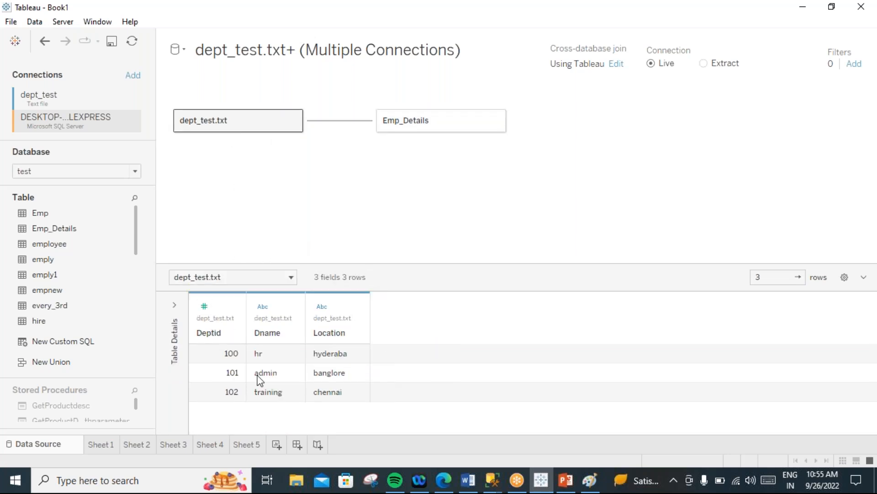
pyautogui.click(456, 120)
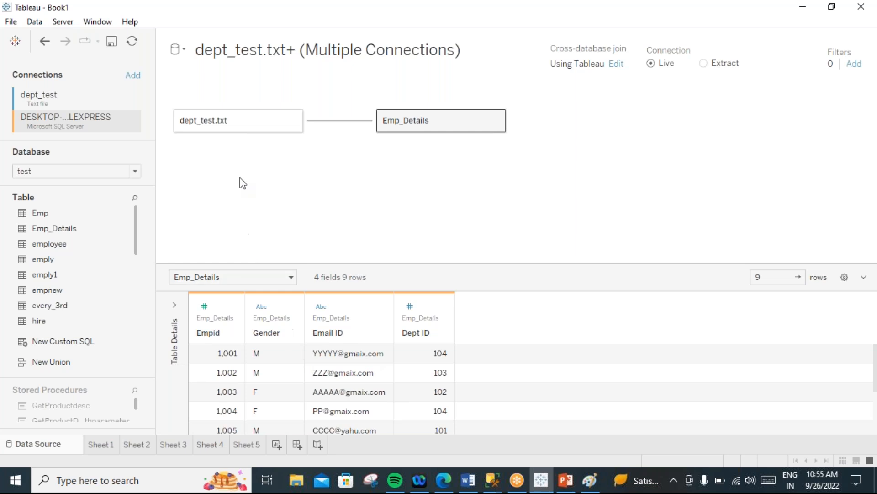
pyautogui.moveTo(357, 129)
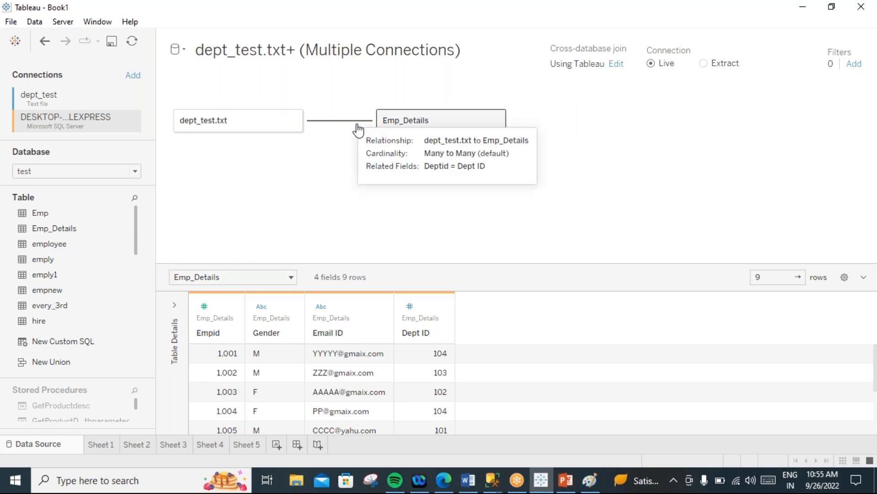
# Expand the details area, show the field settings of the dept_test.txt to Emp_Details relationship, and enlarge the canvas area.
pyautogui.click(174, 304)
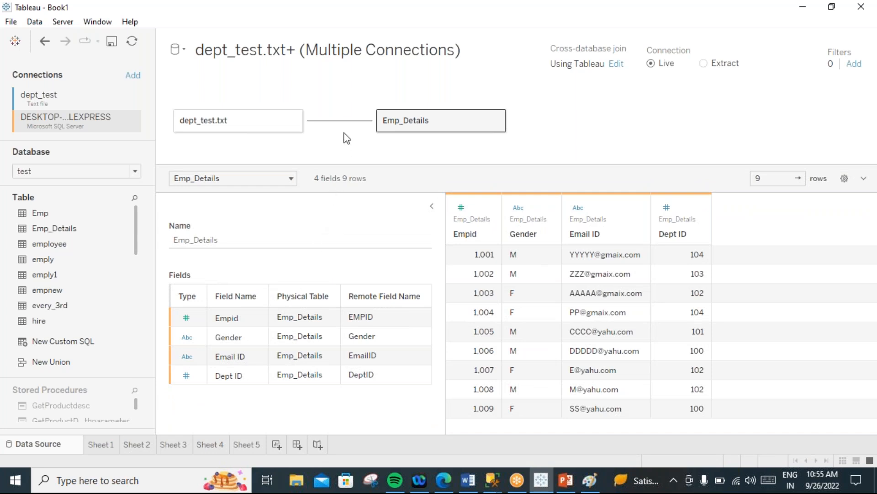
pyautogui.click(338, 121)
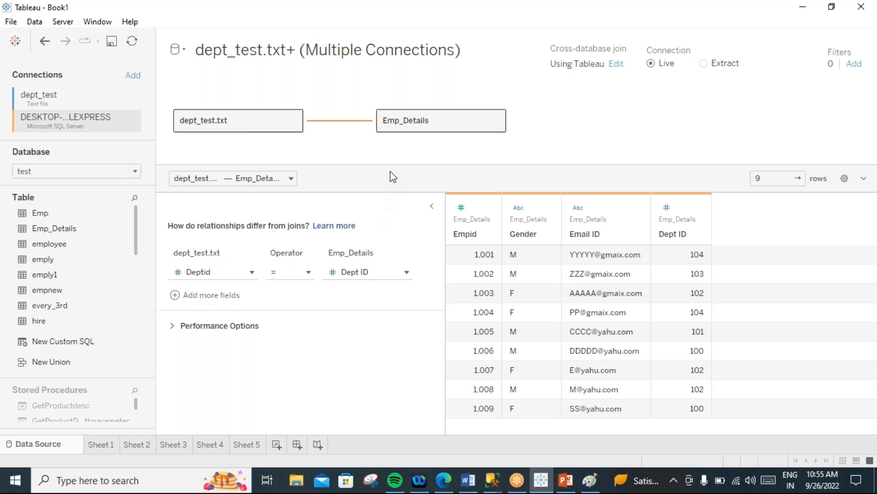
pyautogui.moveTo(390, 165); pyautogui.dragTo(385, 259)
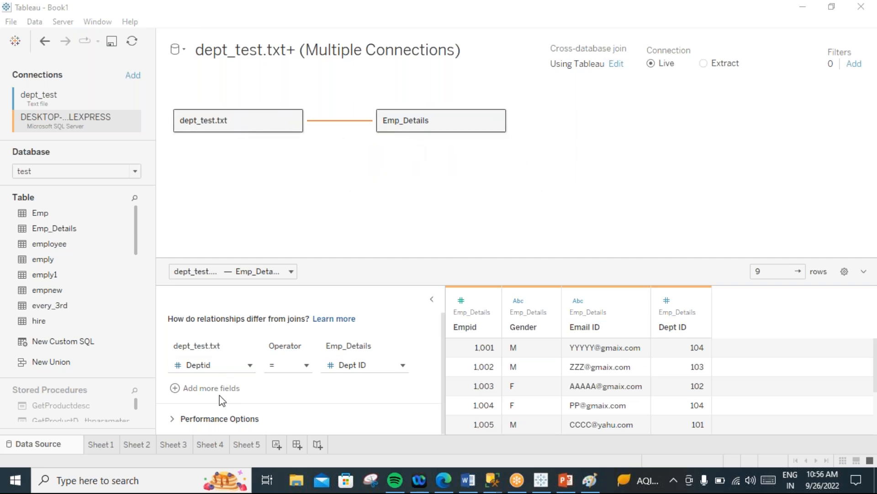
# Create a new worksheet, Sheet 6, on the related data source and return to the data source page.
pyautogui.click(276, 446)
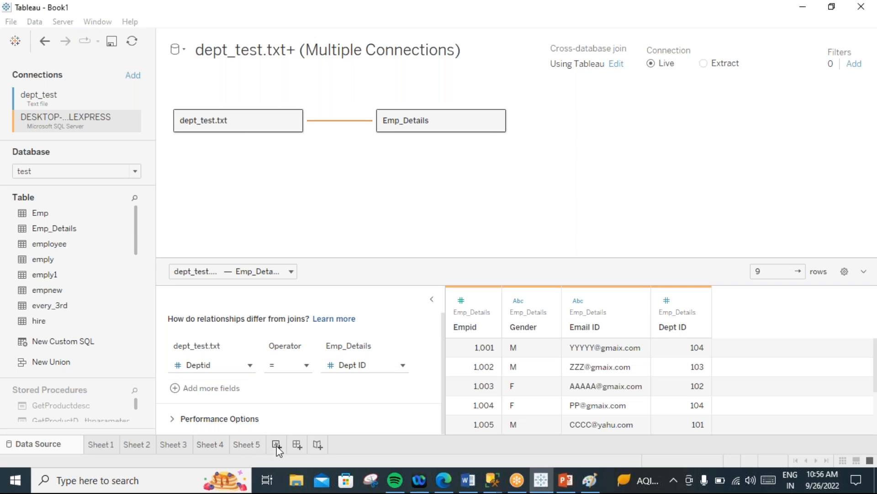
pyautogui.click(276, 445)
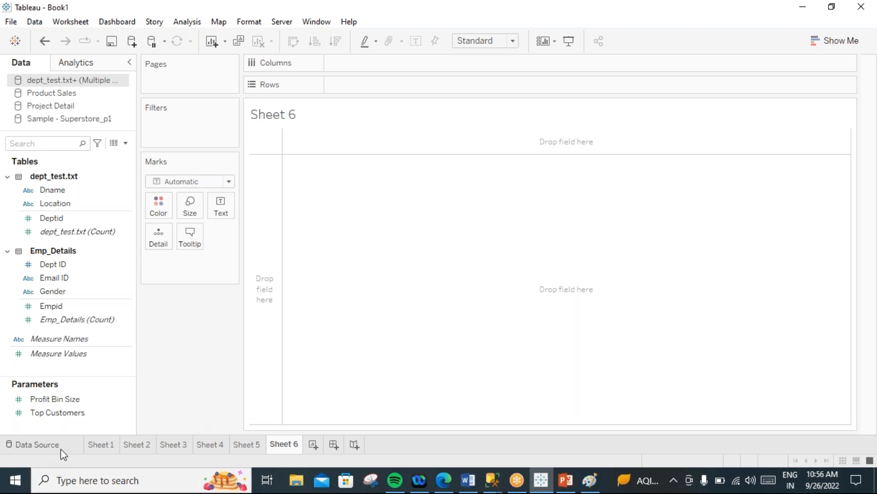
pyautogui.click(39, 444)
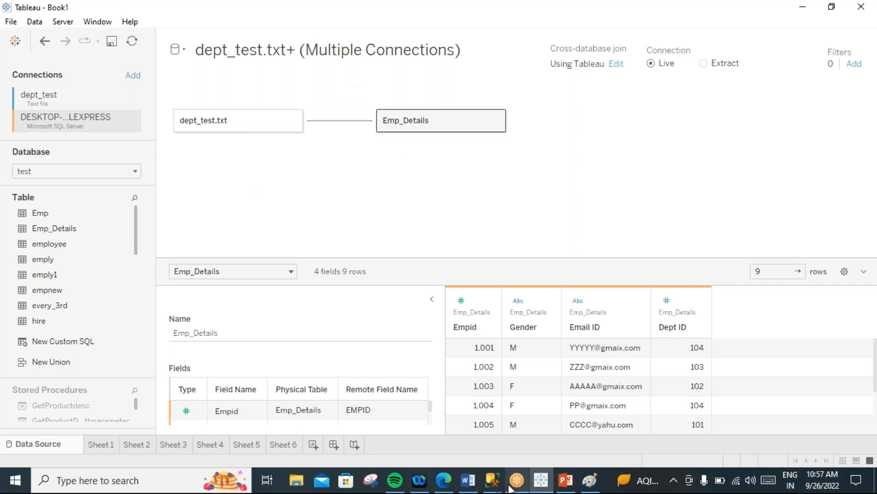
# Switch to the Tableau relationships document in Word, glance at its sample tables, and minimize it.
pyautogui.click(473, 487)
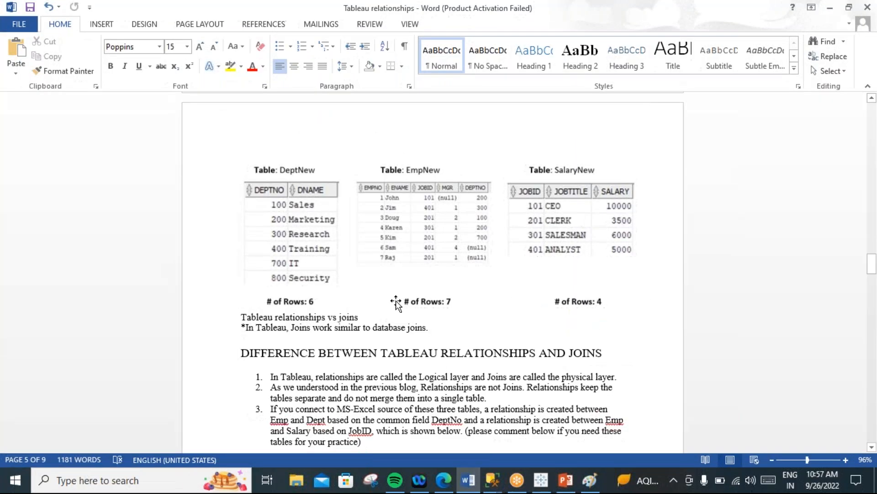
pyautogui.scroll(4, 375, 294)
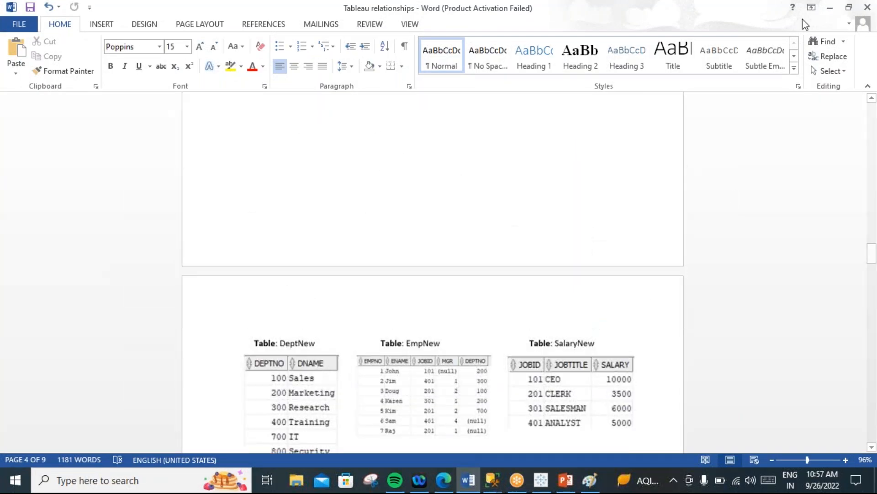
pyautogui.click(830, 7)
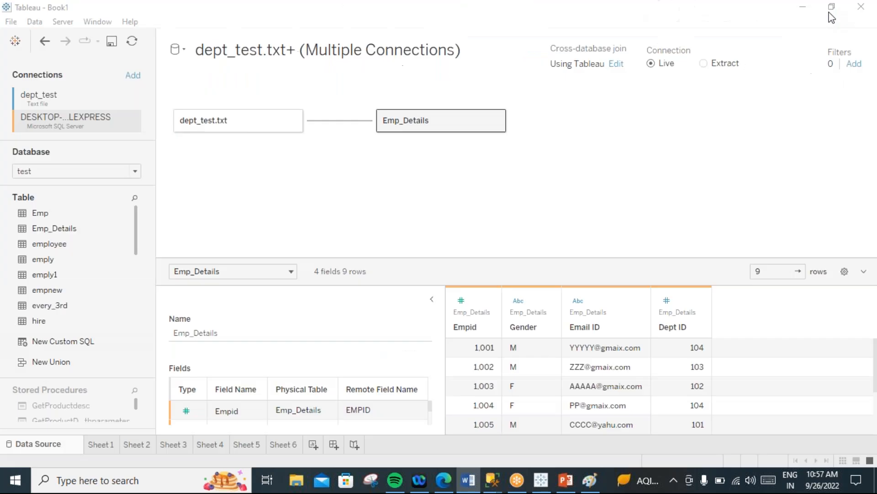
# Switch to the PowerPoint presentation and go through slides 13 to 18, covering relationships, model building, logical versus physical layers, and relationships versus blends.
pyautogui.click(564, 480)
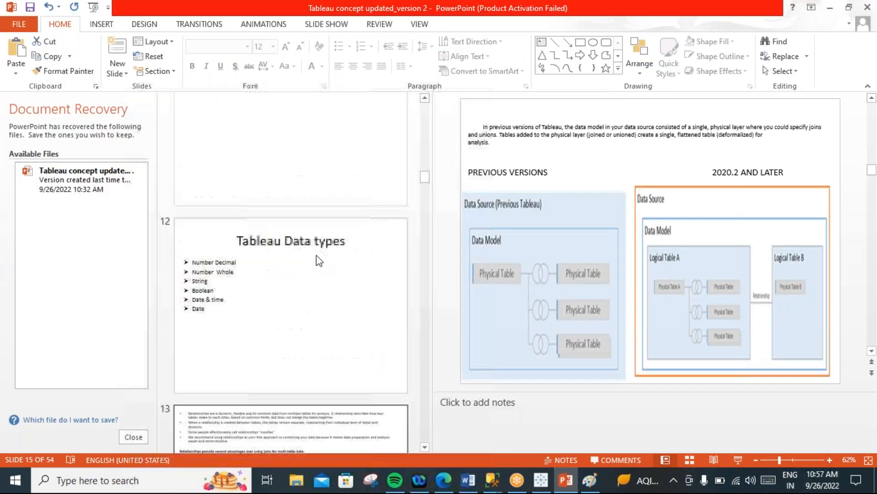
pyautogui.scroll(1, 316, 255)
pyautogui.scroll(-6, 317, 255)
pyautogui.click(276, 212)
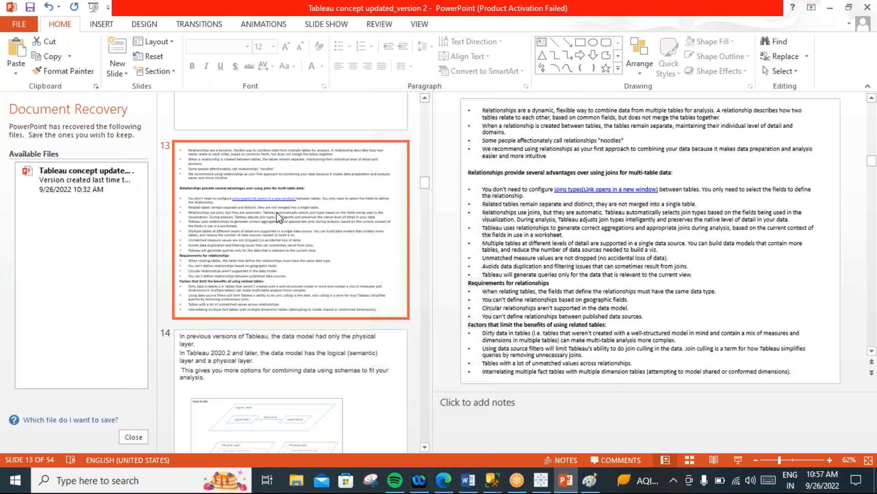
pyautogui.click(279, 366)
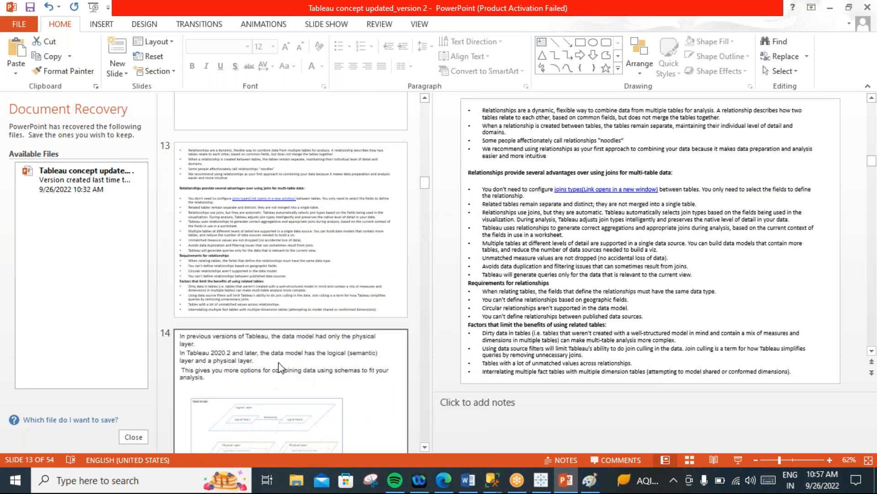
pyautogui.click(287, 338)
pyautogui.scroll(-3, 286, 336)
pyautogui.click(287, 320)
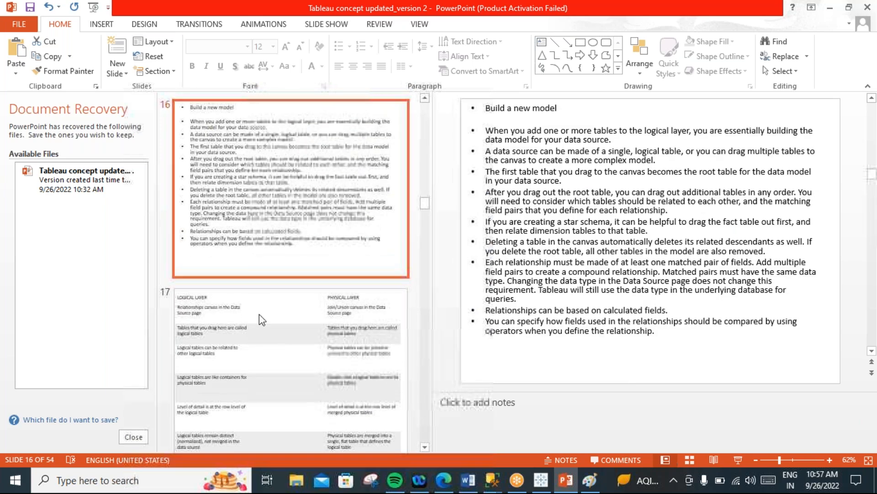
pyautogui.click(259, 315)
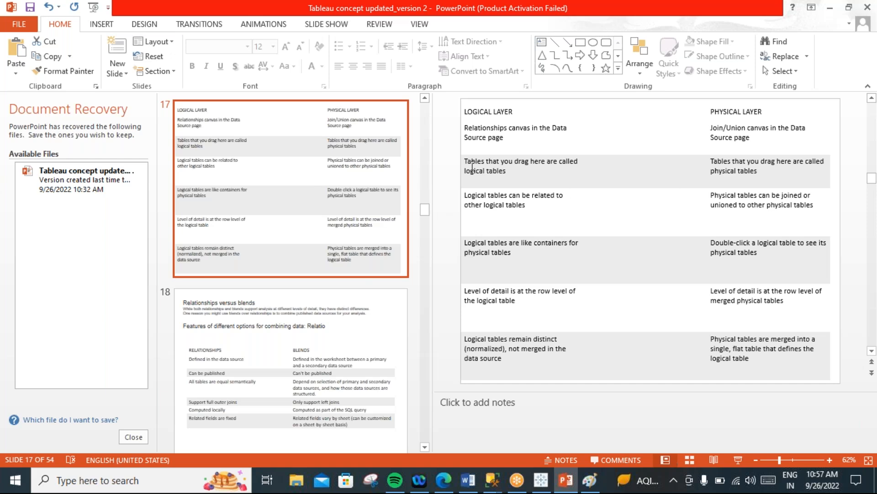
pyautogui.click(286, 339)
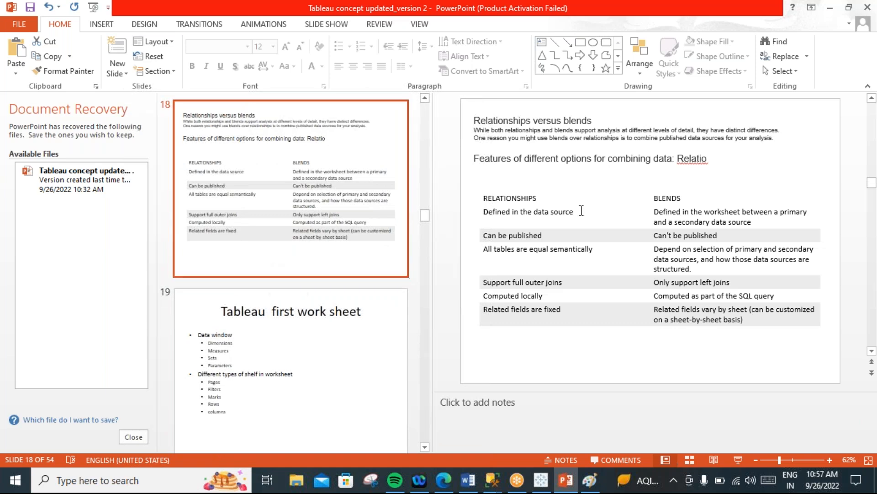
pyautogui.click(651, 199)
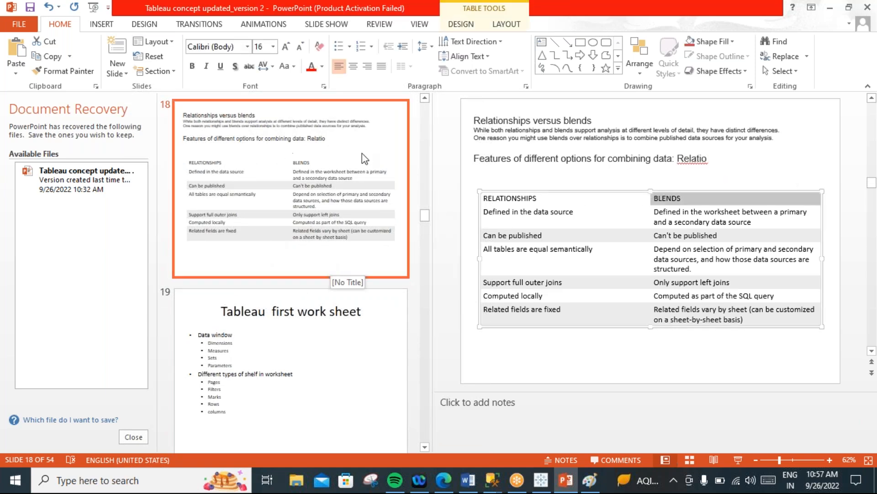
# Look back over the slides up to slide 13, close the presentation, and return to Tableau.
pyautogui.scroll(5, 286, 183)
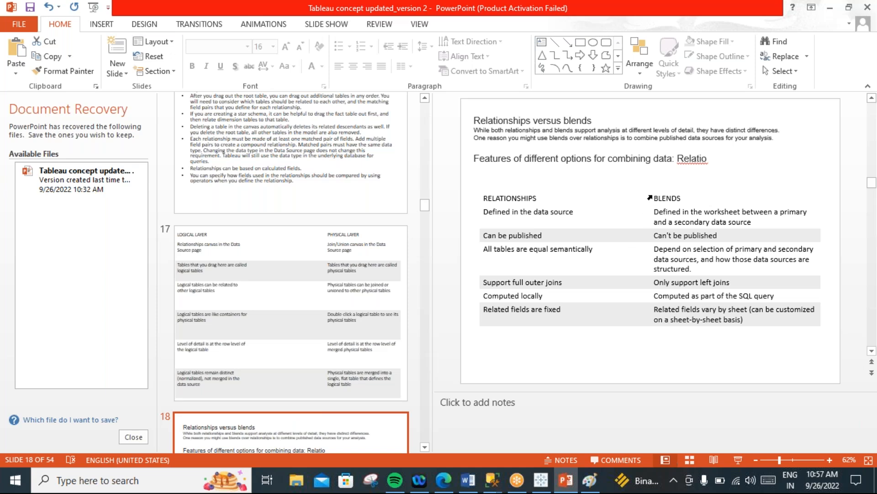
pyautogui.scroll(6, 267, 319)
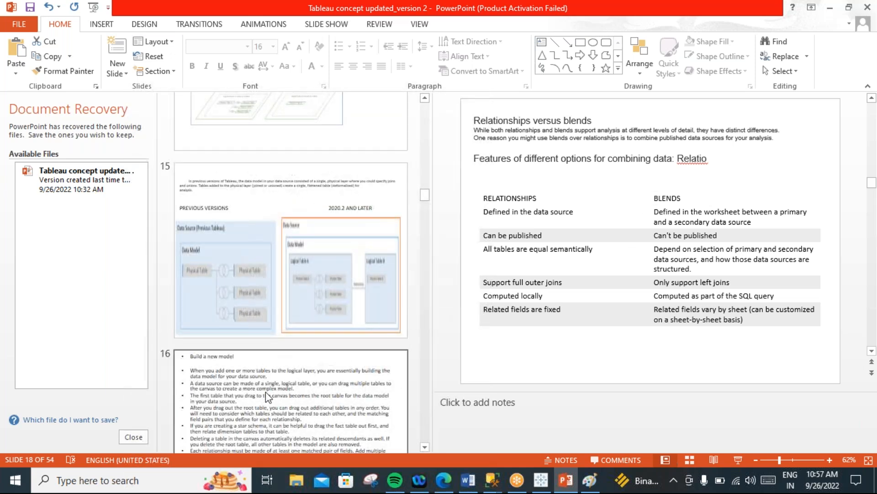
pyautogui.scroll(3, 274, 388)
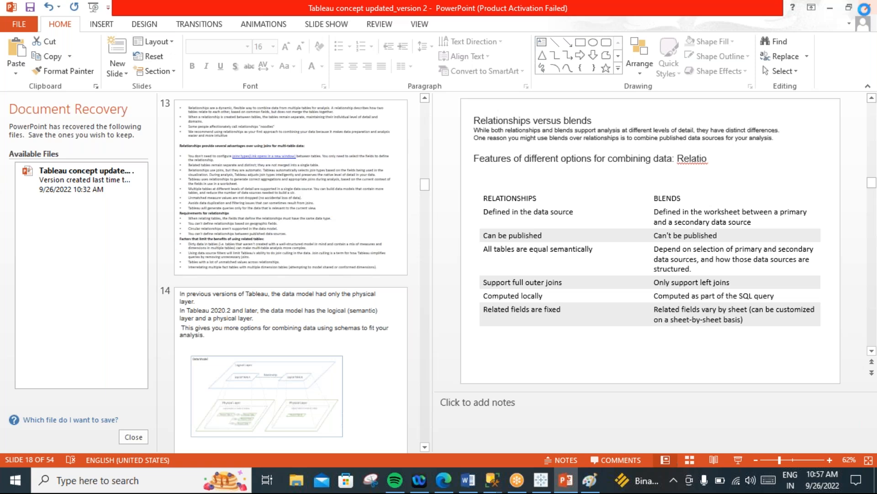
pyautogui.click(867, 7)
pyautogui.click(386, 264)
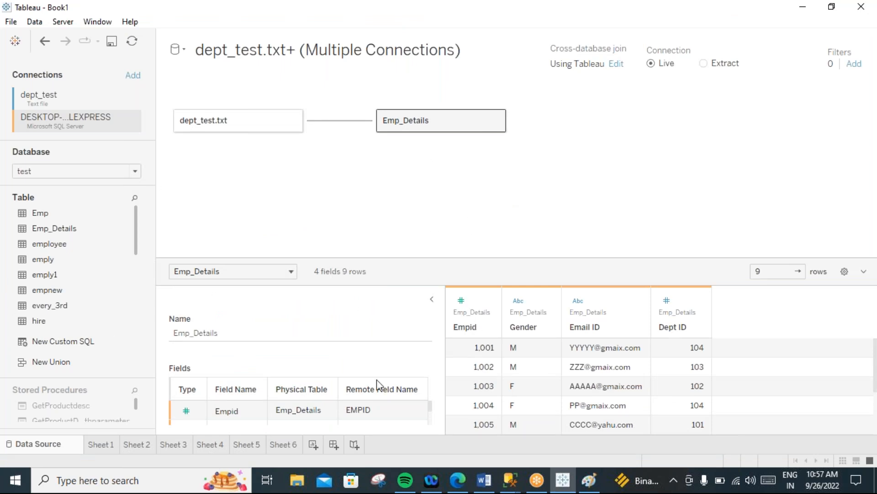
# Switch to Sheet 6 and widen the data pane so the full data source name fits.
pyautogui.click(284, 444)
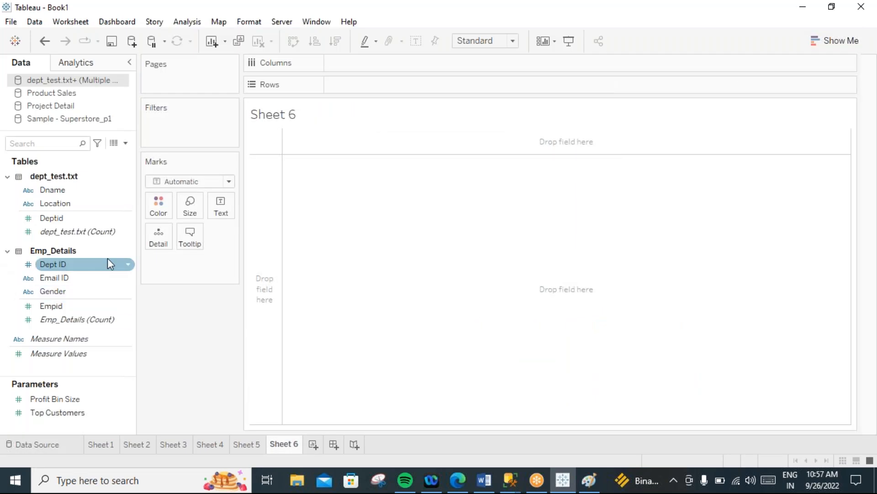
pyautogui.moveTo(137, 251); pyautogui.dragTo(188, 250)
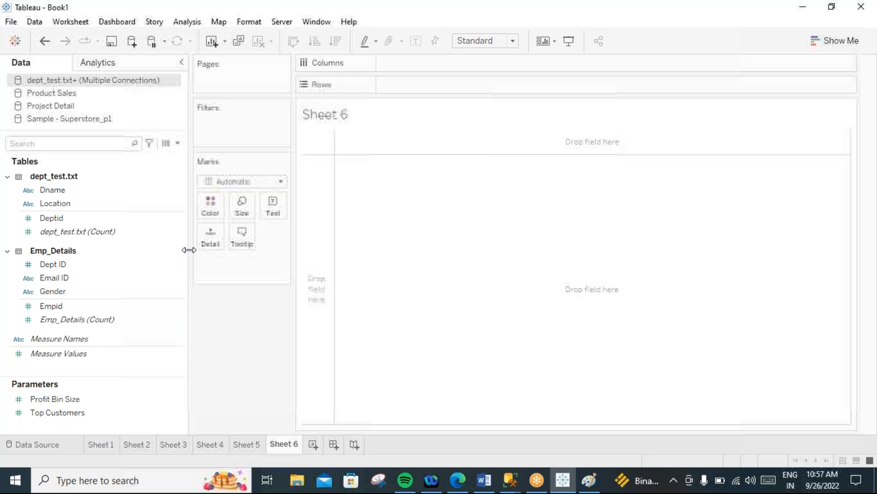
pyautogui.click(113, 216)
pyautogui.click(108, 206)
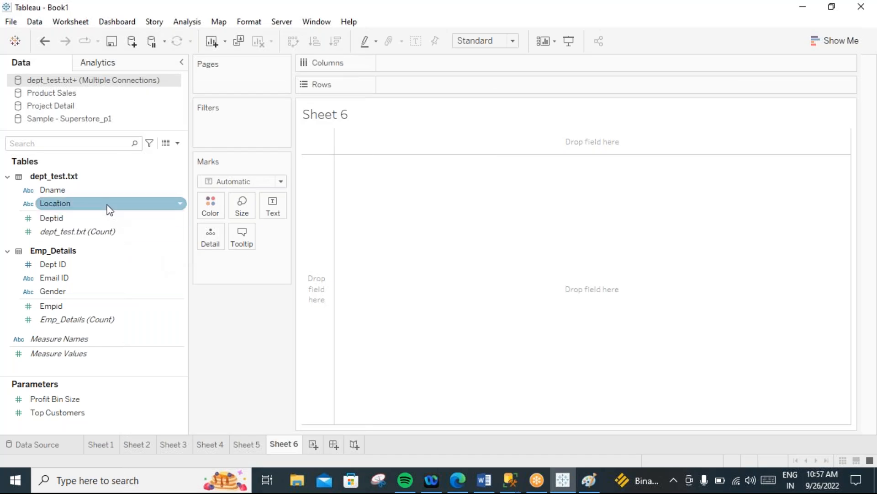
# Collapse and re-expand the dept_test.txt and Emp_Details tables in the data pane to examine how their fields are grouped.
pyautogui.click(16, 163)
pyautogui.click(8, 177)
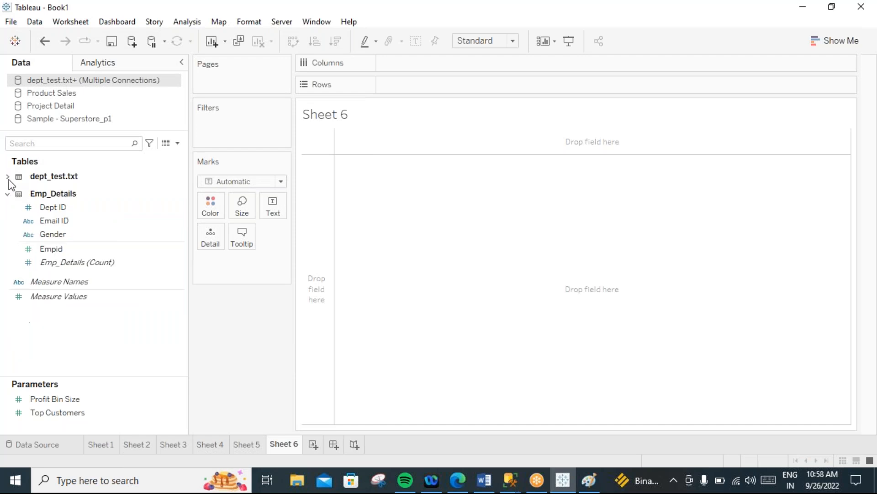
pyautogui.click(8, 177)
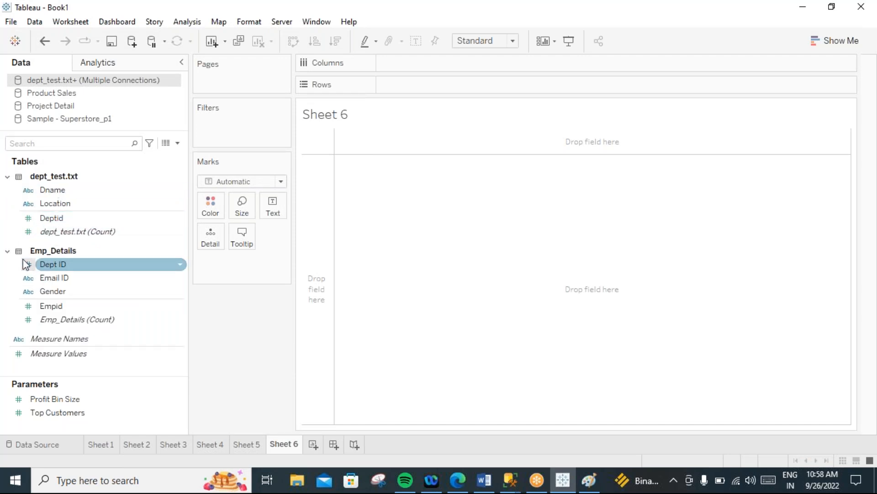
pyautogui.click(8, 253)
pyautogui.click(8, 252)
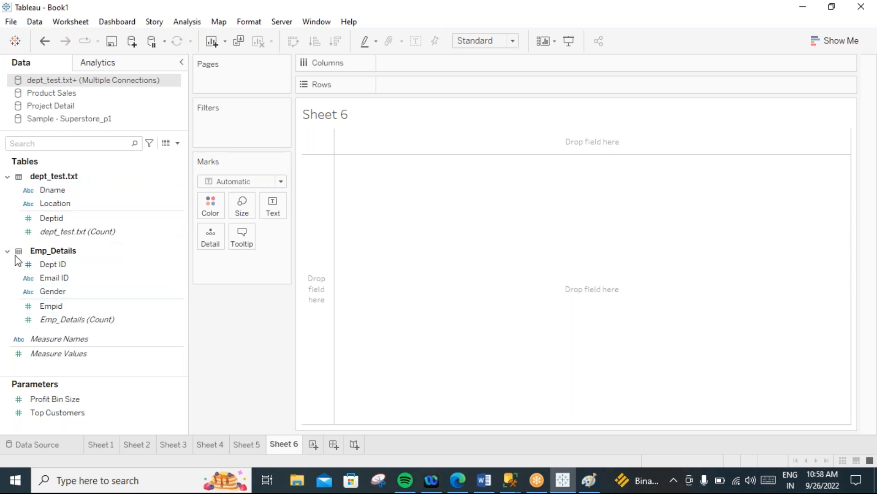
# Review the dimensions, measures and count fields of dept_test.txt and Emp_Details, along with Measure Names, Measure Values and the parameters.
pyautogui.click(53, 265)
pyautogui.click(104, 322)
pyautogui.click(55, 220)
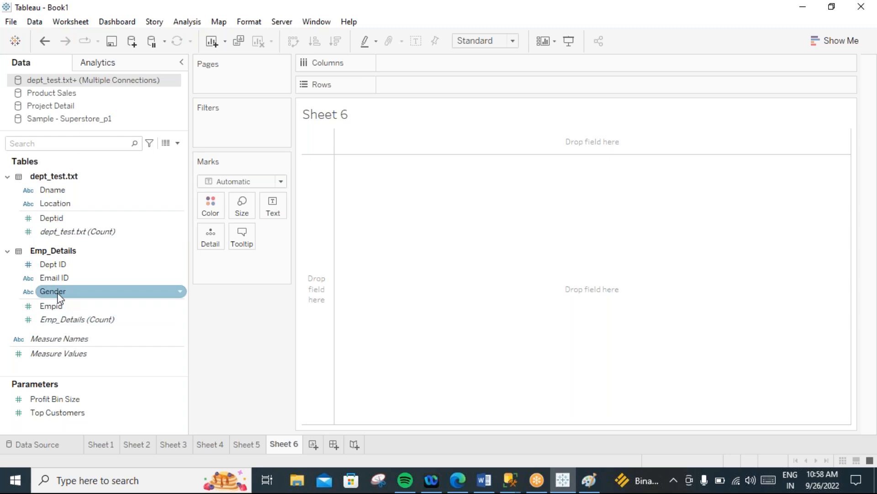
pyautogui.click(55, 269)
pyautogui.click(59, 278)
pyautogui.click(57, 291)
pyautogui.click(57, 319)
pyautogui.click(59, 232)
pyautogui.click(57, 218)
pyautogui.click(57, 232)
pyautogui.click(57, 339)
pyautogui.click(56, 371)
pyautogui.click(58, 413)
pyautogui.click(62, 399)
pyautogui.click(179, 321)
pyautogui.click(134, 308)
pyautogui.click(44, 204)
pyautogui.click(37, 319)
pyautogui.click(96, 354)
pyautogui.click(55, 372)
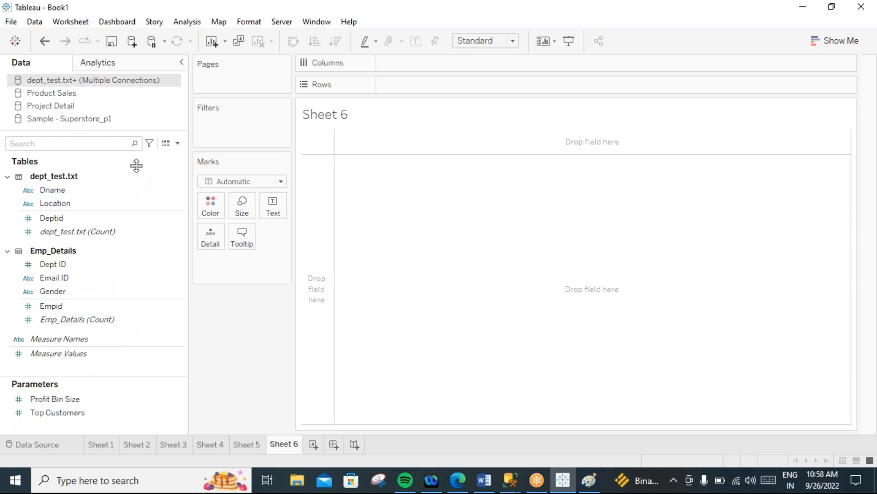
pyautogui.click(110, 189)
# Add the Dname field from dept_test.txt to the rows of Sheet 6.
pyautogui.click(434, 274)
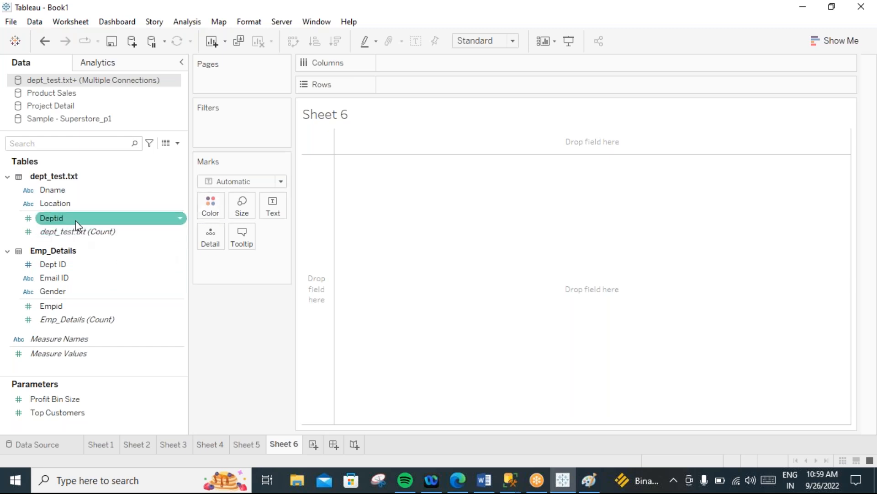
pyautogui.click(72, 191)
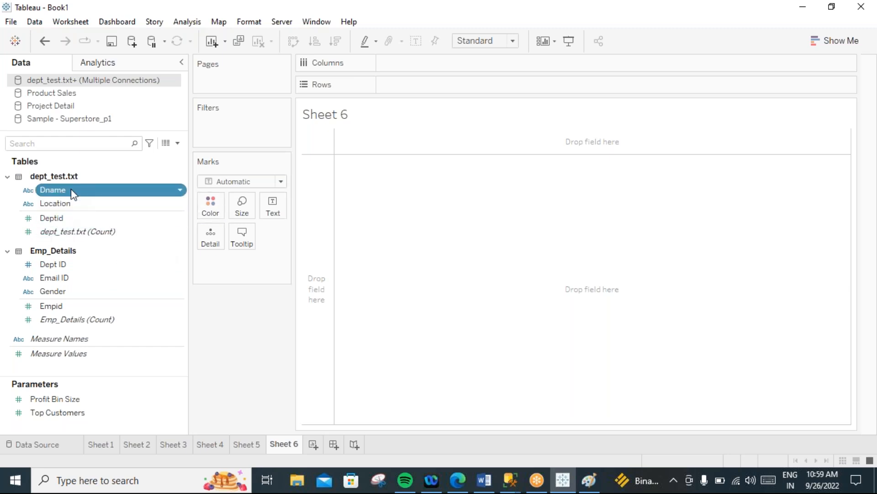
pyautogui.doubleClick(72, 191)
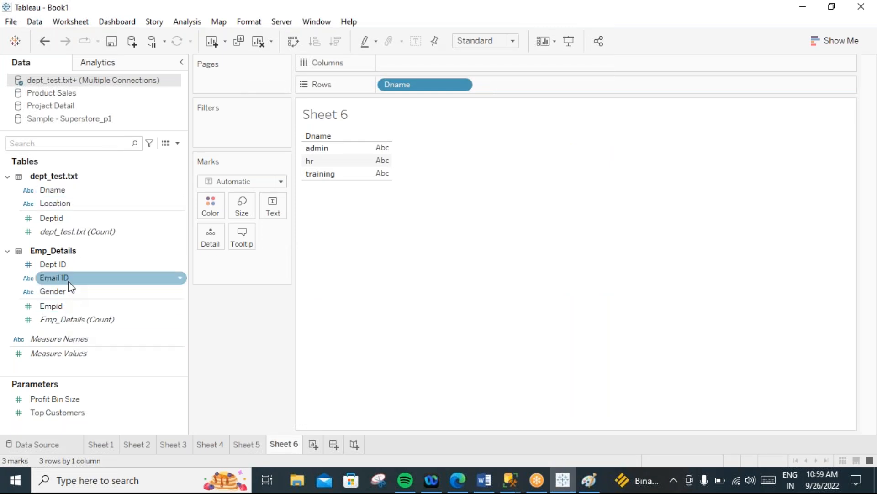
# Chart Deptid as horizontal bars per Dname on Sheet 6, color the bars by Dname, and inspect them.
pyautogui.moveTo(62, 221)
pyautogui.mouseDown()
pyautogui.moveTo(140, 225)
pyautogui.moveTo(232, 286)
pyautogui.moveTo(292, 250)
pyautogui.moveTo(449, 96)
pyautogui.moveTo(503, 66)
pyautogui.mouseUp()
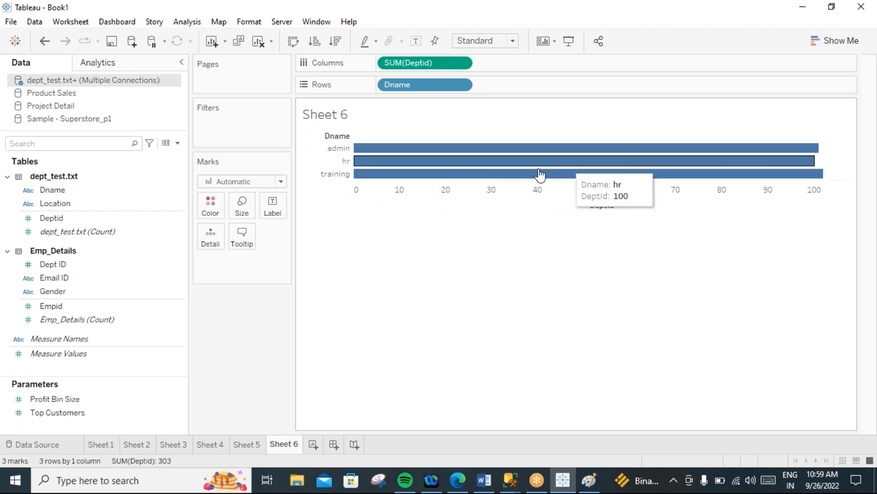
pyautogui.moveTo(46, 190); pyautogui.dragTo(212, 198)
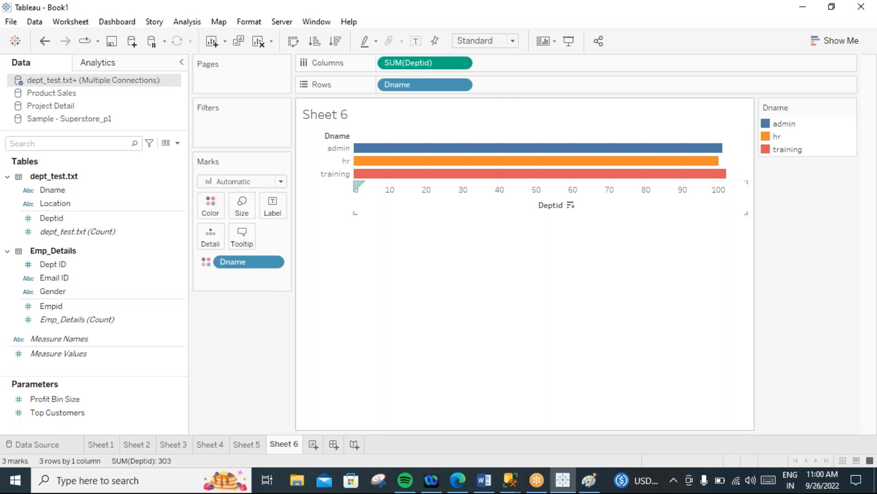
pyautogui.moveTo(395, 156)
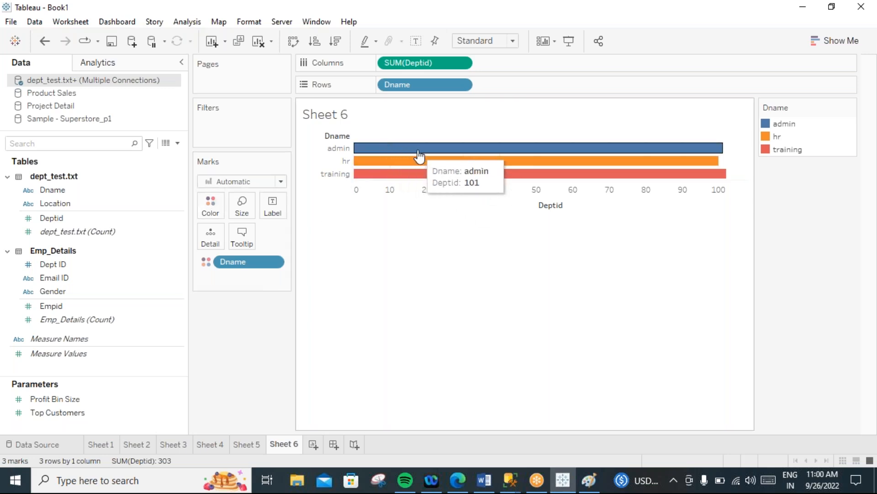
pyautogui.moveTo(603, 181)
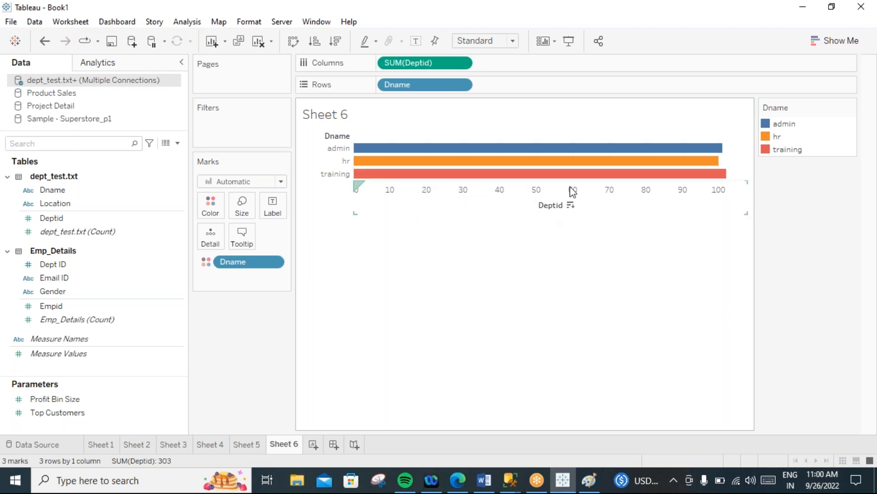
pyautogui.moveTo(444, 152)
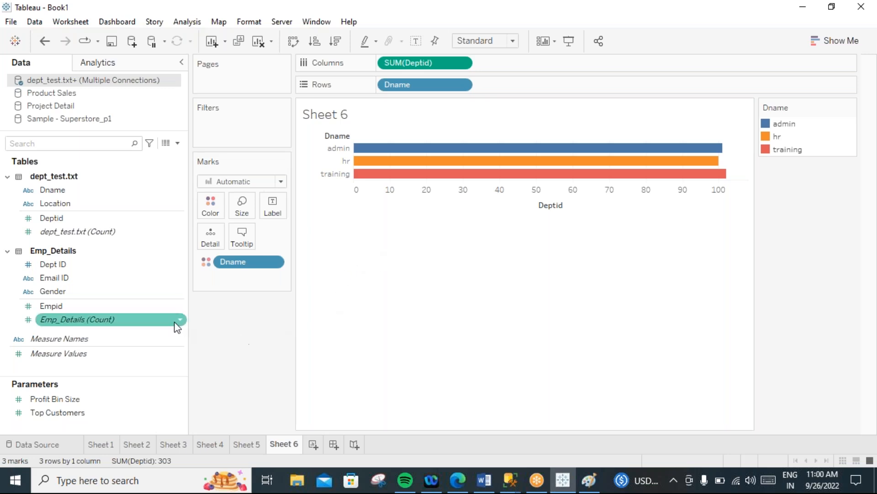
# Narrow the data pane, and on a new Sheet 7 try Location from dept_test.txt on the rows and remove it.
pyautogui.moveTo(189, 302); pyautogui.dragTo(140, 304)
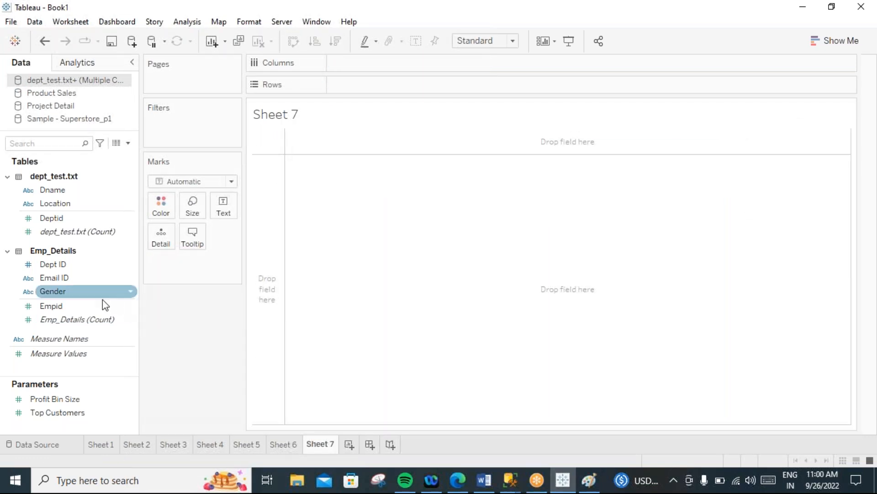
pyautogui.doubleClick(69, 204)
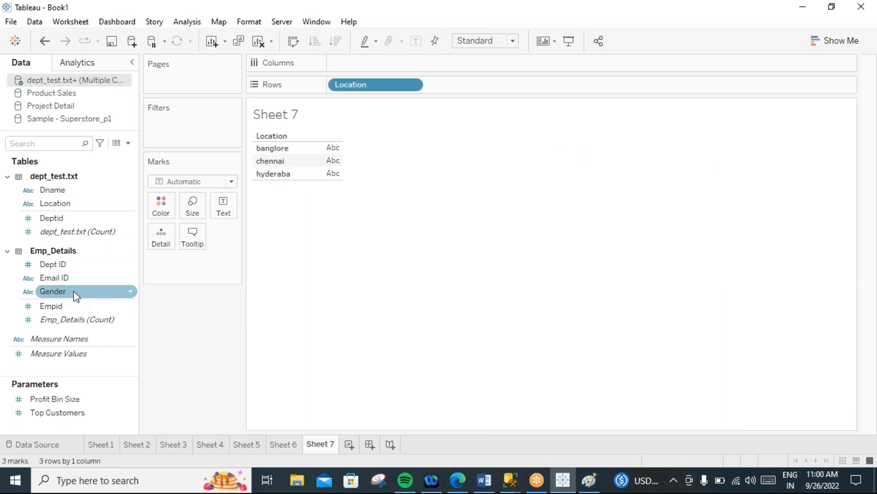
pyautogui.moveTo(382, 86); pyautogui.dragTo(215, 296)
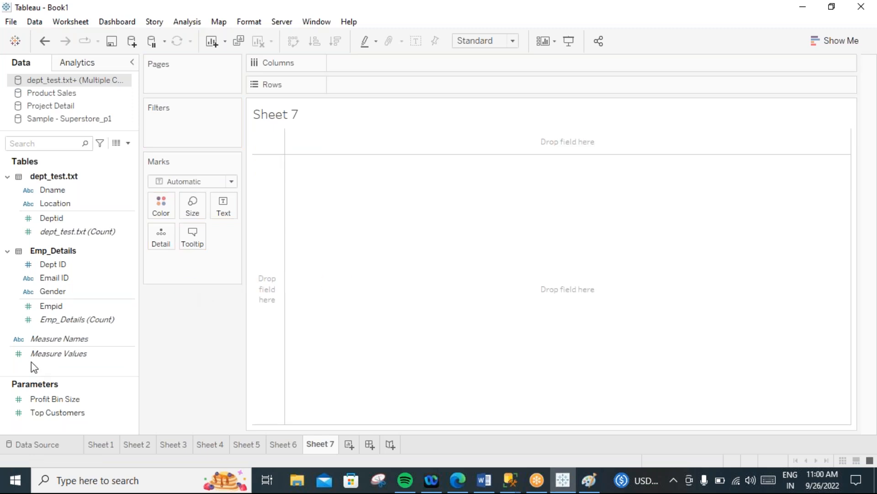
# Build a horizontal bar chart of Sales by Sub-Category on Sheet 7 from the Sample - Superstore_p1 data source.
pyautogui.click(54, 123)
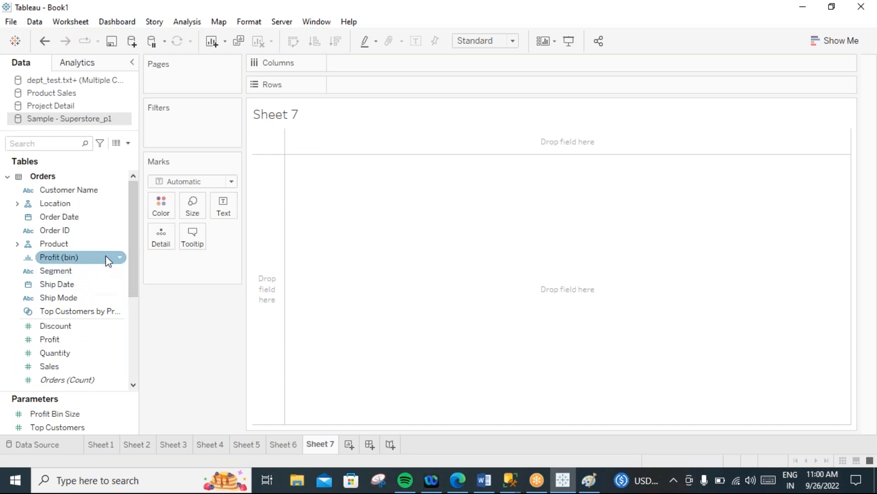
pyautogui.click(17, 243)
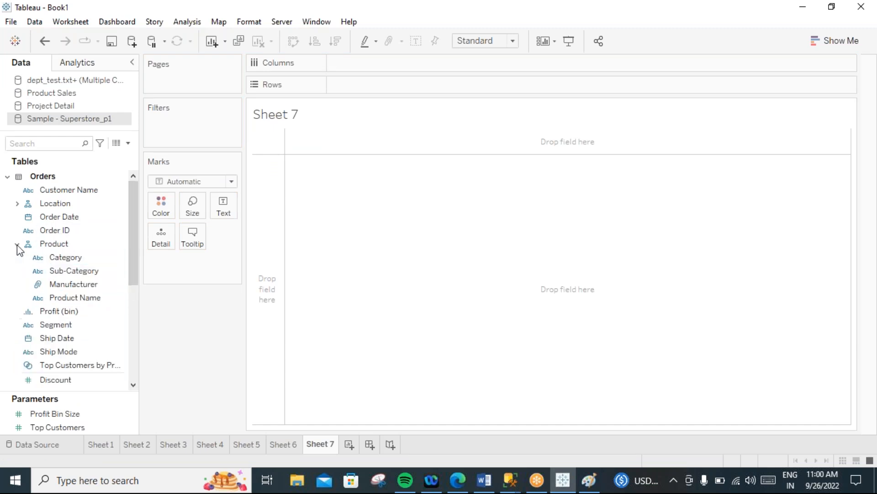
pyautogui.doubleClick(74, 272)
pyautogui.scroll(-3, 105, 316)
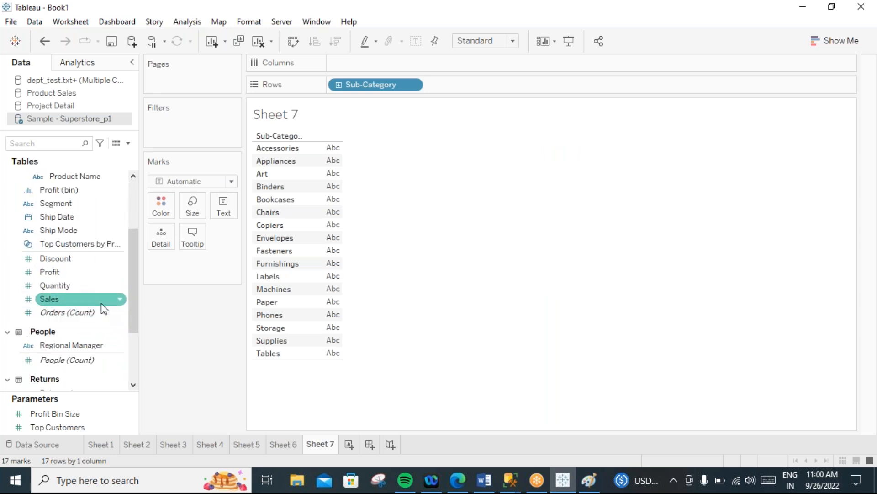
pyautogui.doubleClick(55, 302)
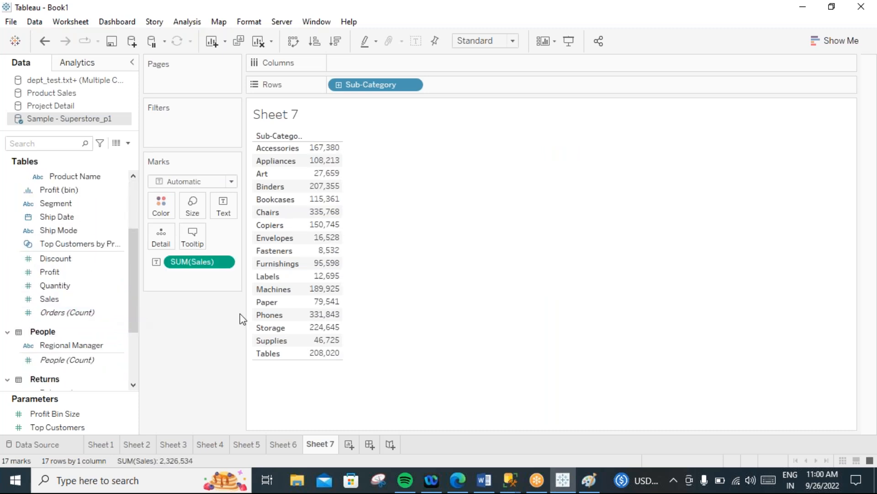
pyautogui.moveTo(204, 262); pyautogui.dragTo(427, 69)
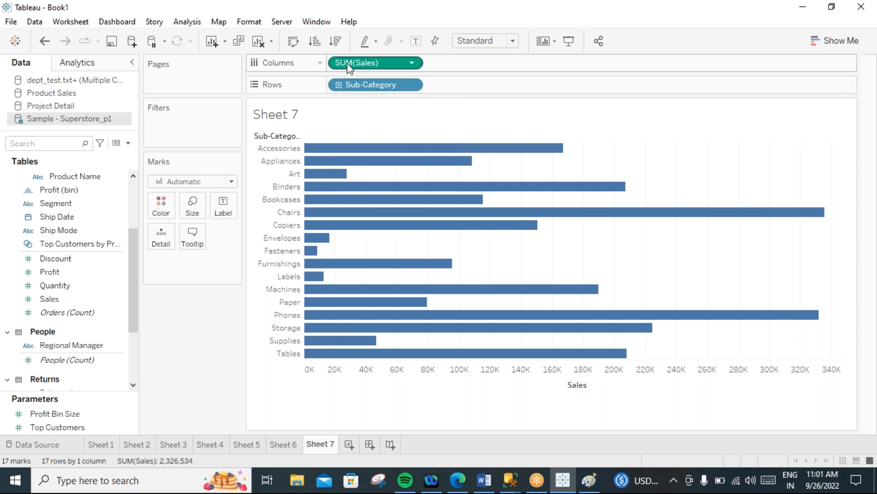
# Swap the rows and columns of the Sales chart back and forth, ending with vertical bars per Sub-Category.
pyautogui.click(293, 42)
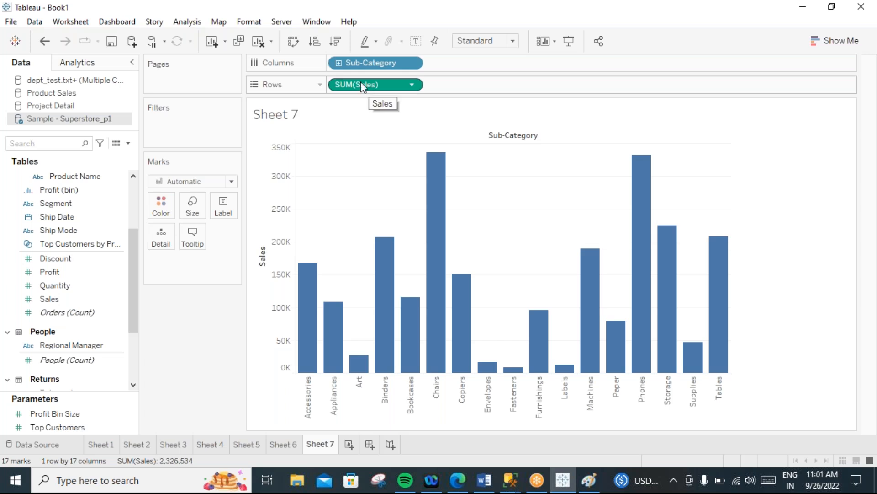
pyautogui.click(293, 41)
pyautogui.click(295, 44)
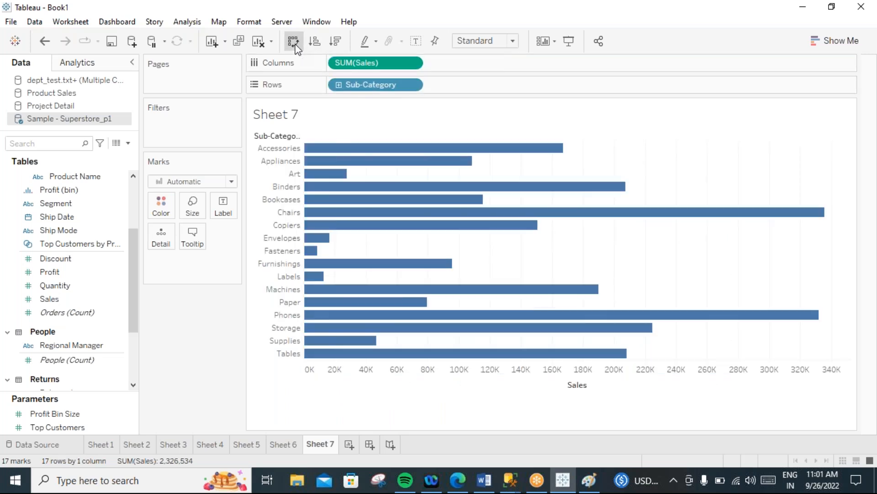
pyautogui.click(295, 44)
pyautogui.click(294, 42)
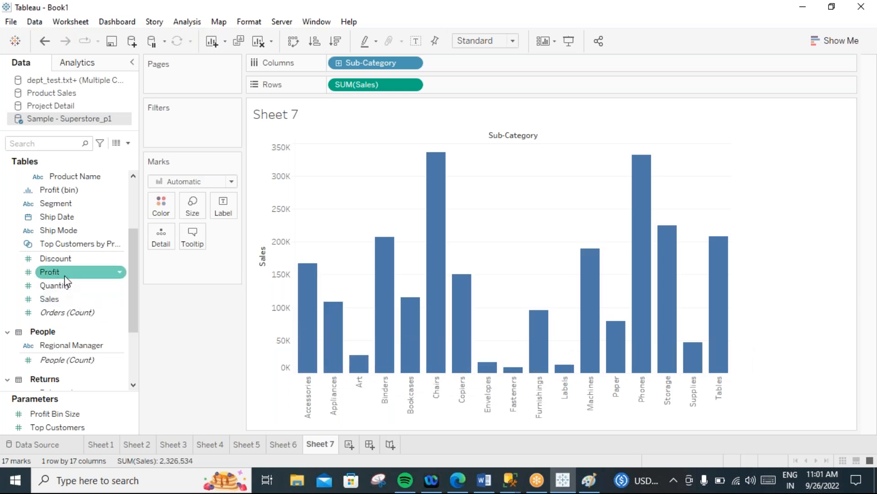
# Color the Sheet 7 sales bars by Sub-Category so each bar has its own color.
pyautogui.scroll(3, 64, 275)
pyautogui.moveTo(68, 271); pyautogui.dragTo(161, 206)
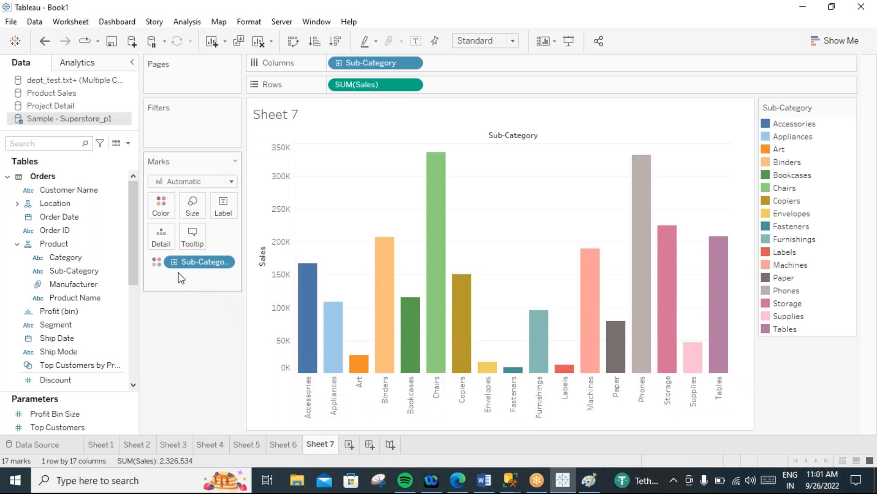
pyautogui.moveTo(211, 266); pyautogui.dragTo(161, 206)
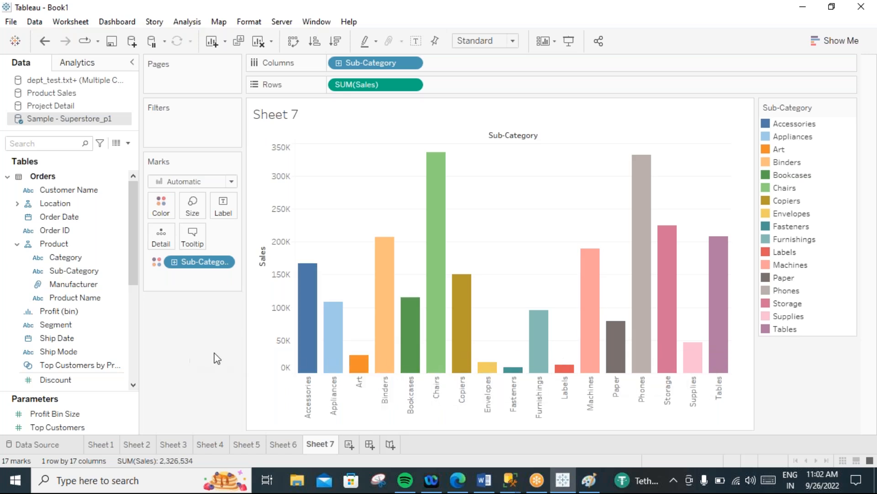
pyautogui.click(163, 210)
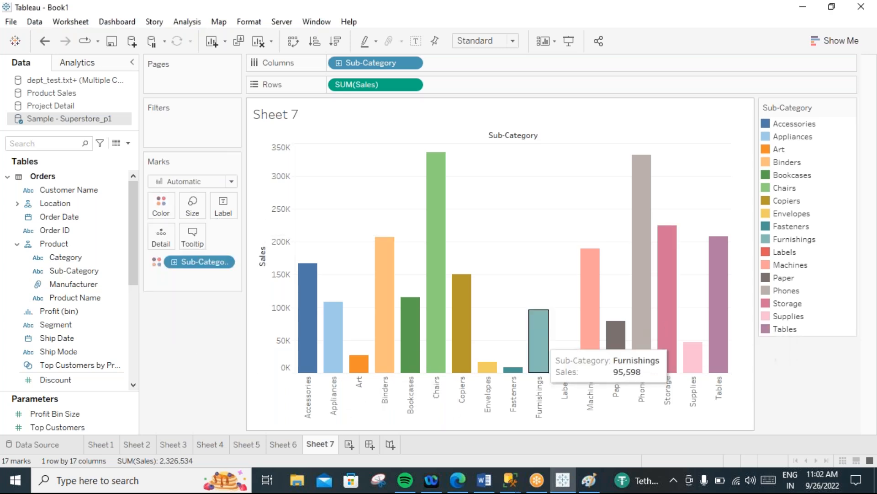
# Create Sheet 8 with a horizontal bar chart of Sales by Sub-Category.
pyautogui.click(350, 444)
pyautogui.doubleClick(57, 271)
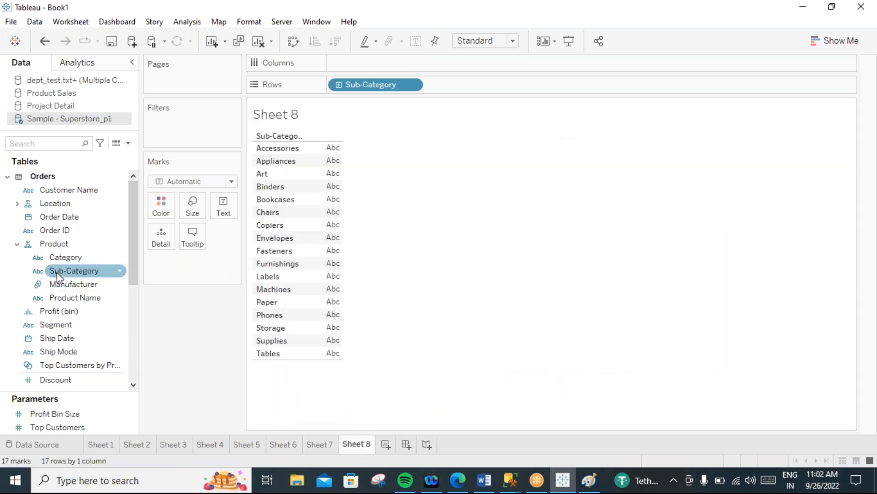
pyautogui.scroll(-2, 78, 329)
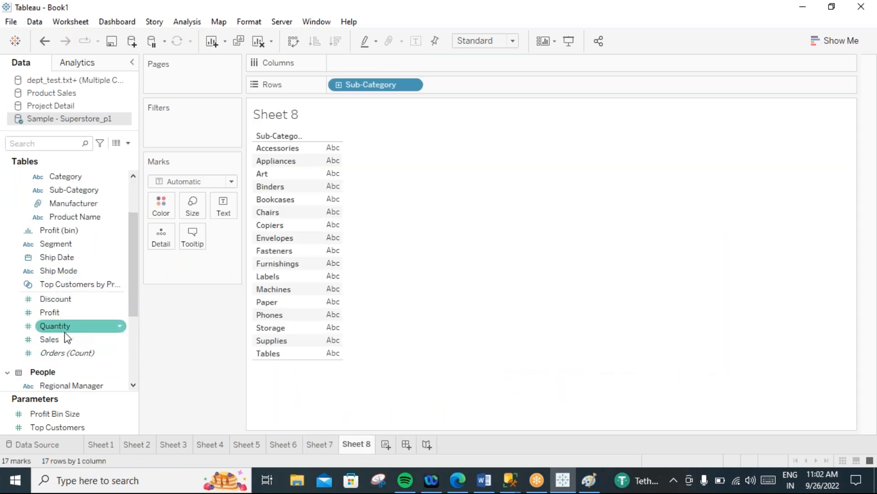
pyautogui.click(58, 343)
pyautogui.doubleClick(69, 345)
pyautogui.moveTo(190, 268); pyautogui.dragTo(371, 64)
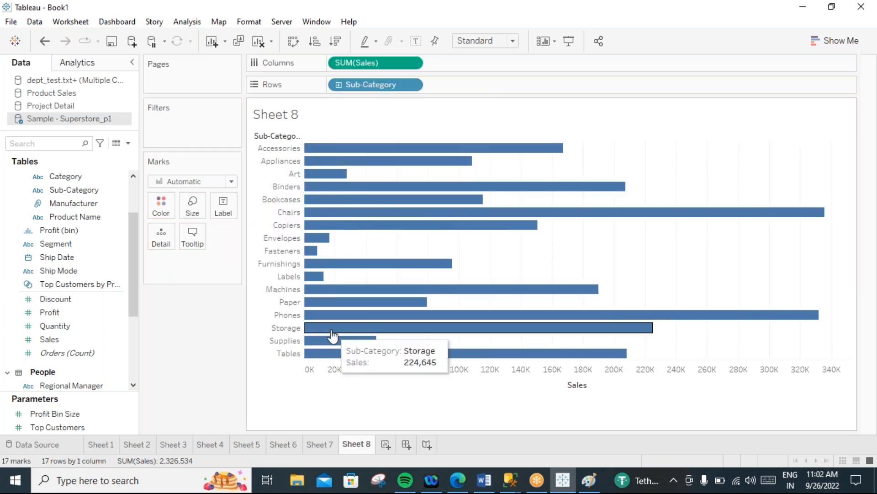
# Shade the Sheet 8 bars by Sales and swap rows and columns to make the bars vertical.
pyautogui.click(51, 312)
pyautogui.moveTo(49, 338)
pyautogui.mouseDown()
pyautogui.moveTo(155, 281)
pyautogui.moveTo(161, 206)
pyautogui.mouseUp()
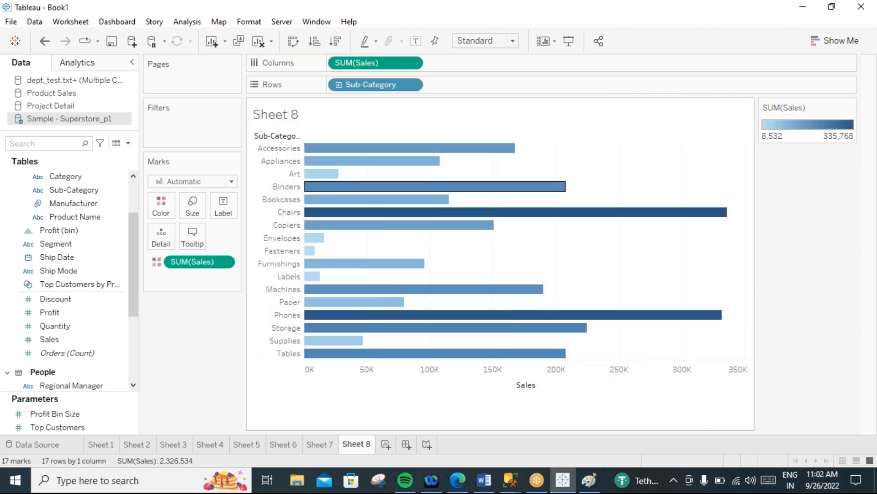
pyautogui.click(293, 40)
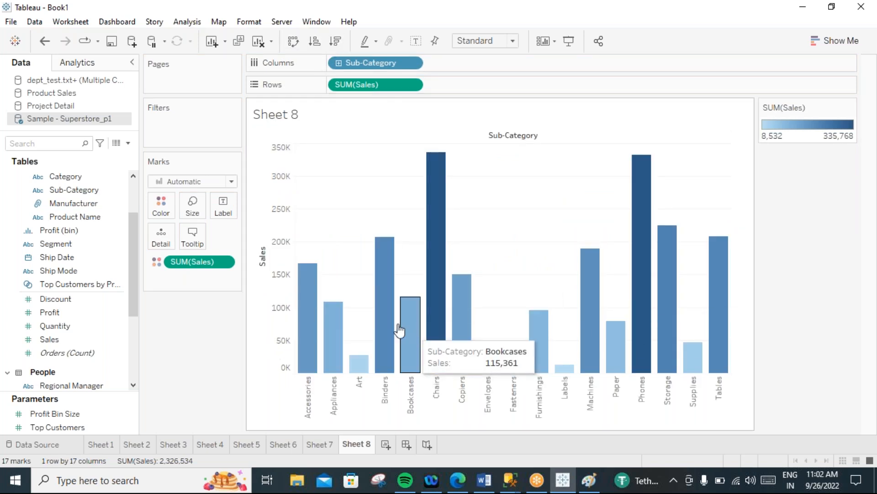
# Sort the sub-categories by Sales in ascending and descending order, leaving them ascending.
pyautogui.click(314, 41)
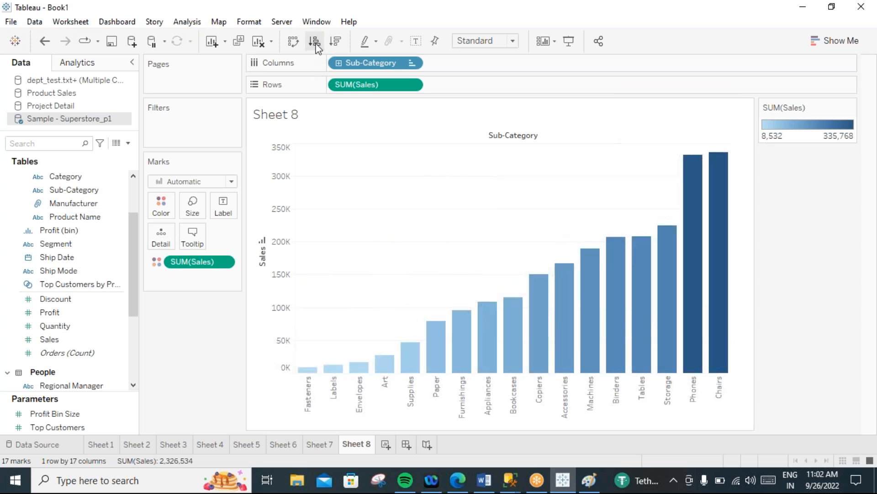
pyautogui.click(335, 42)
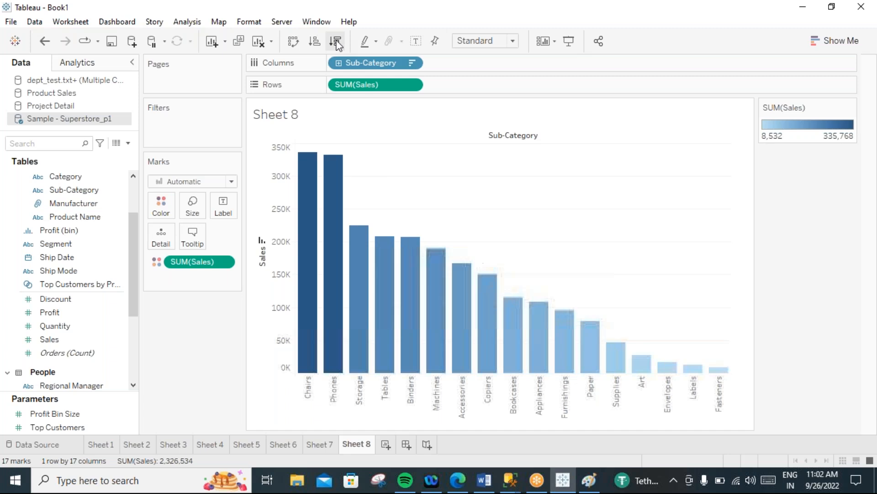
pyautogui.click(320, 45)
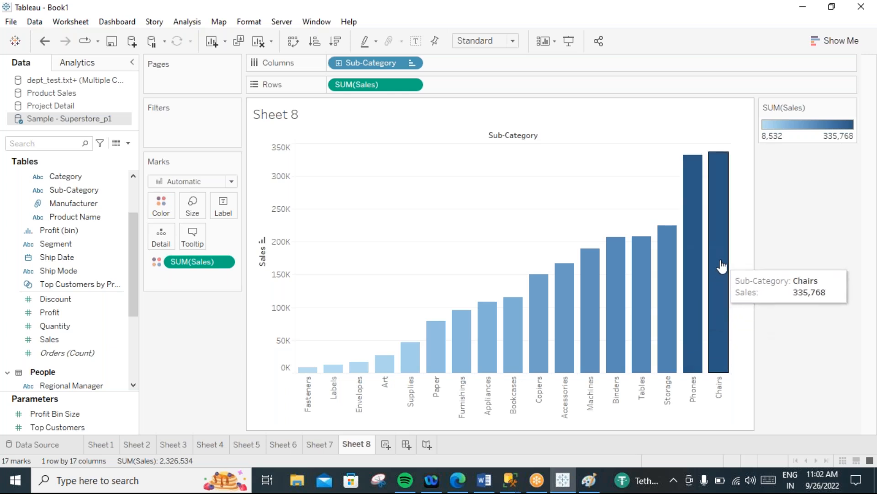
# Change the Sales color palette on Sheet 8 to Red-Green Diverging.
pyautogui.doubleClick(808, 124)
pyautogui.click(436, 186)
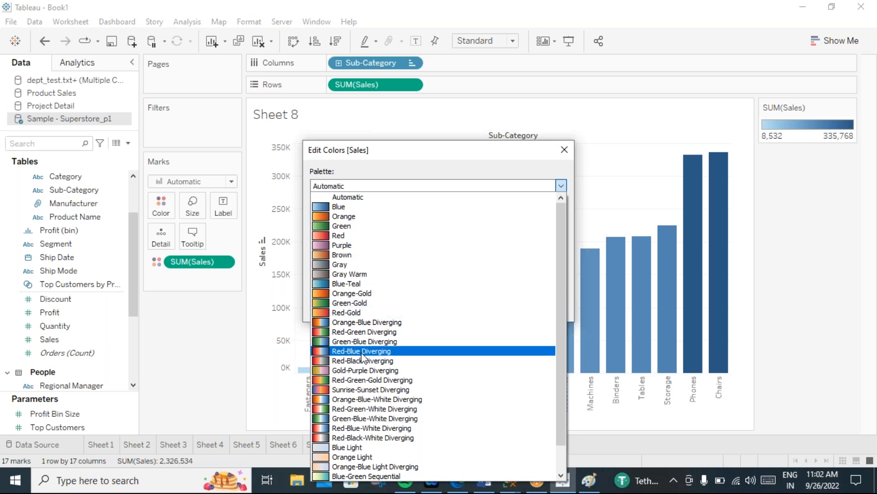
pyautogui.click(365, 332)
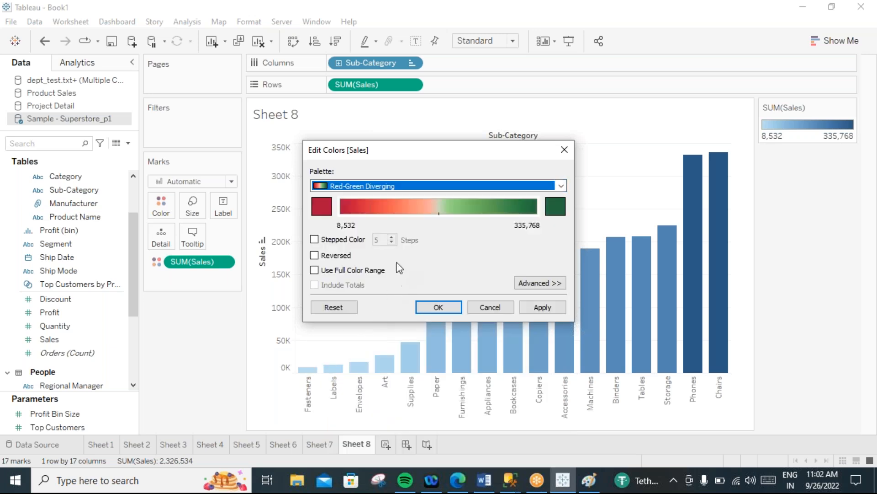
pyautogui.click(439, 308)
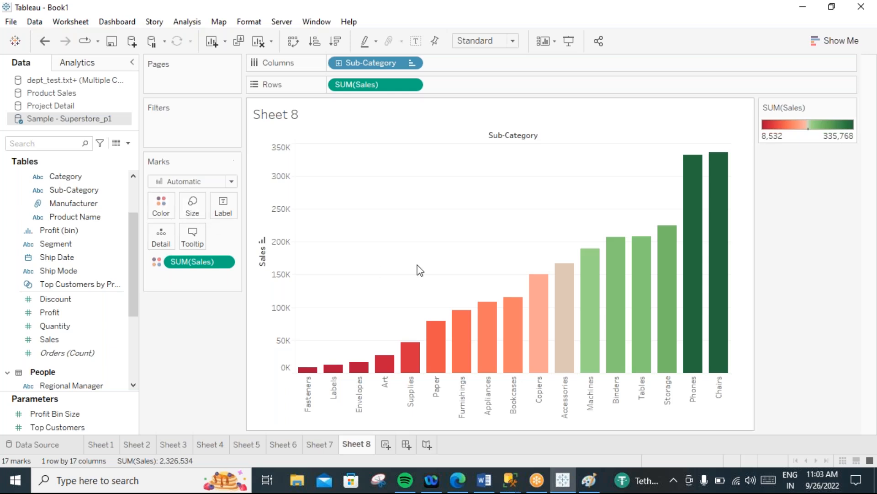
# Create Sheet 9 with a text table of Sales by Sub-Category.
pyautogui.click(387, 445)
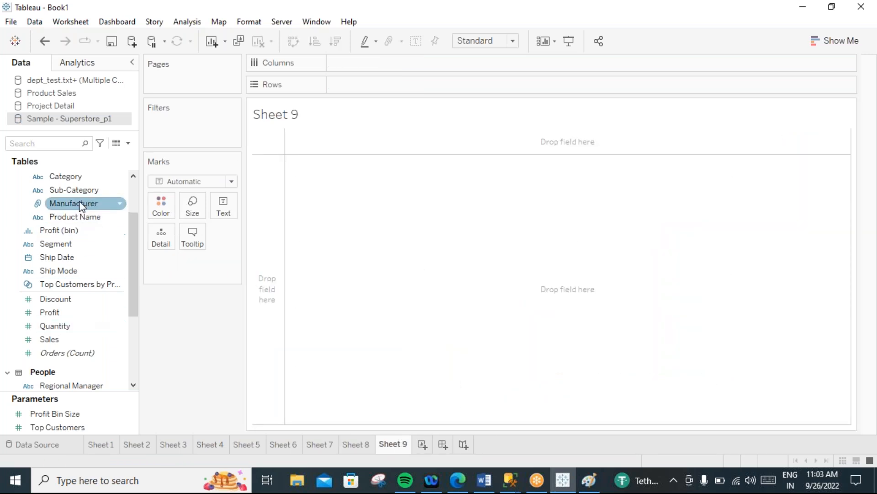
pyautogui.doubleClick(78, 188)
pyautogui.doubleClick(67, 341)
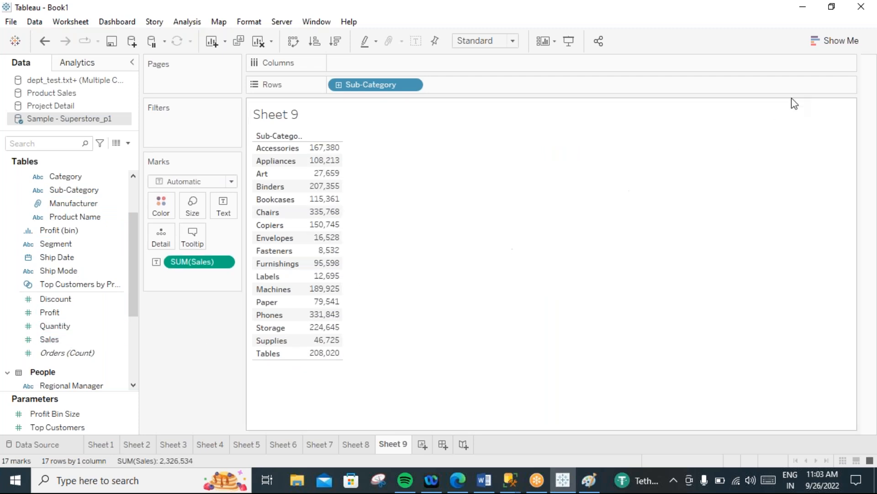
# Display the Show Me chart suggestions and set the mark type on Sheet 9 to Line.
pyautogui.click(829, 45)
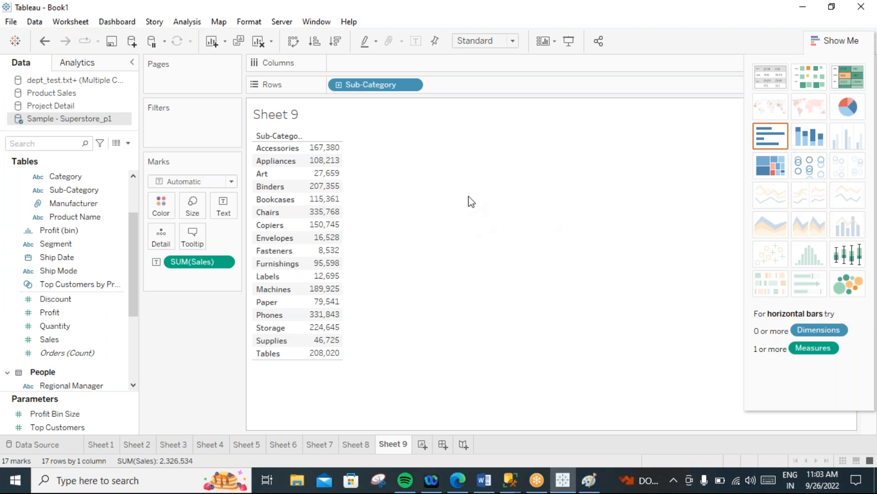
pyautogui.click(231, 181)
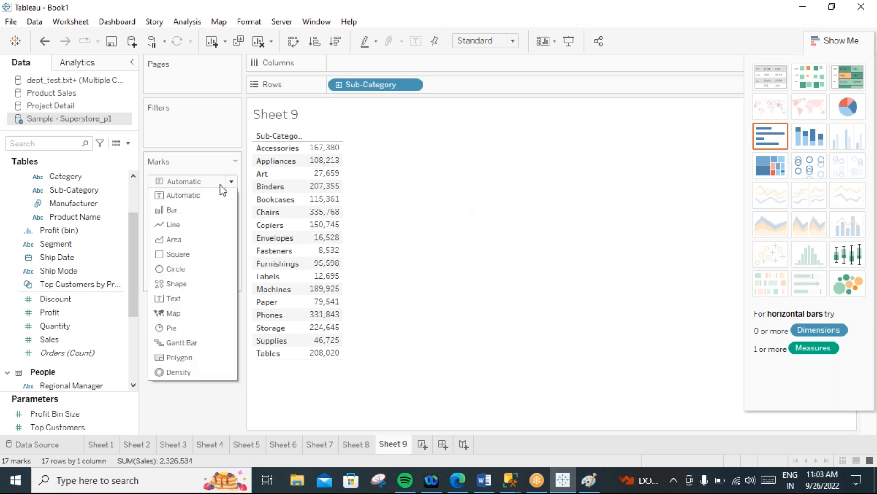
pyautogui.click(187, 225)
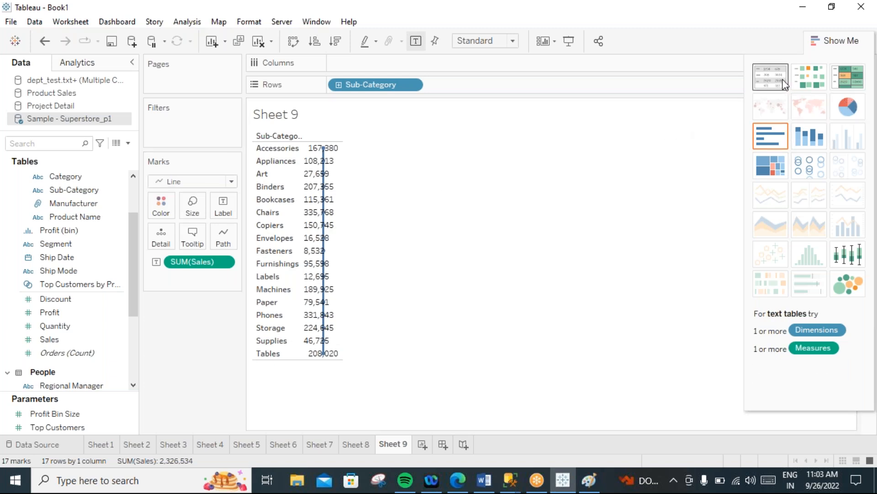
# Undo the Line mark type and plot Sales in the columns by Sub-Category on Sheet 9 with Circle marks.
pyautogui.hotkey('ctrl', 'z')
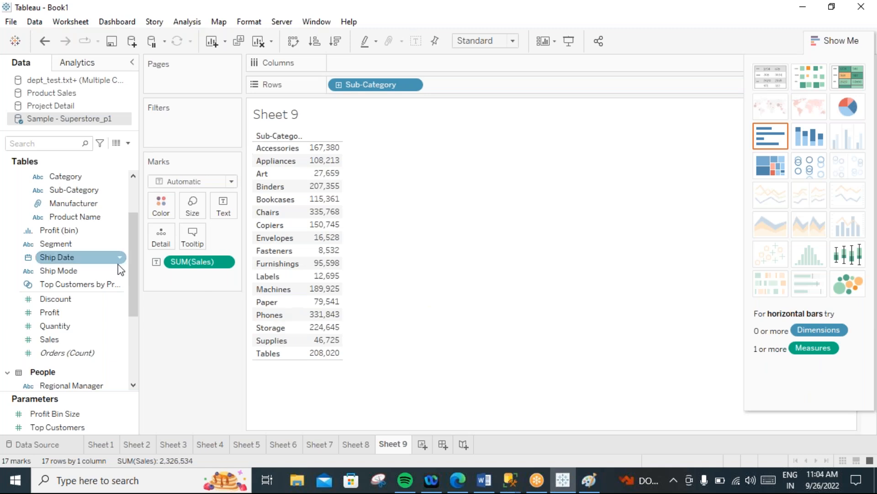
pyautogui.moveTo(189, 265); pyautogui.dragTo(373, 63)
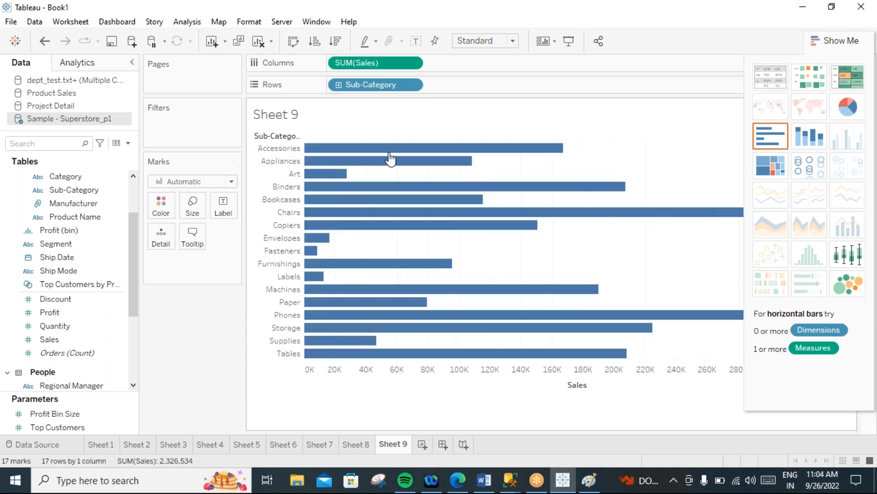
pyautogui.click(235, 182)
pyautogui.click(176, 269)
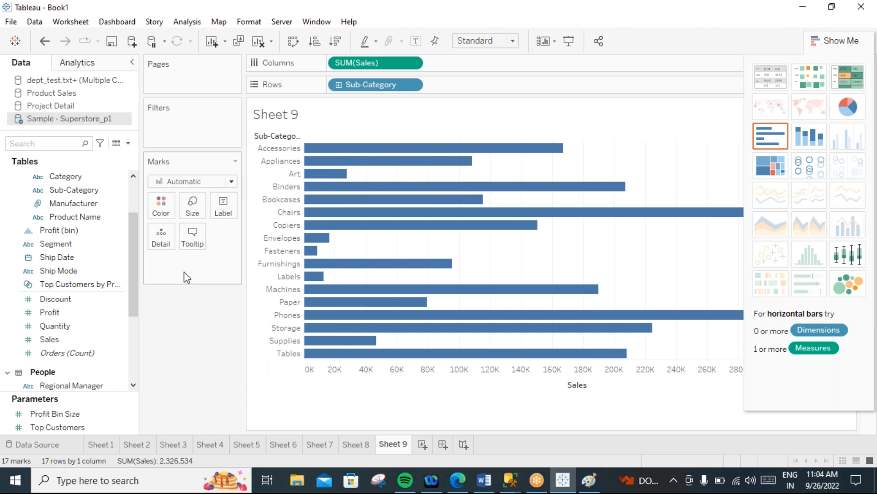
pyautogui.click(831, 39)
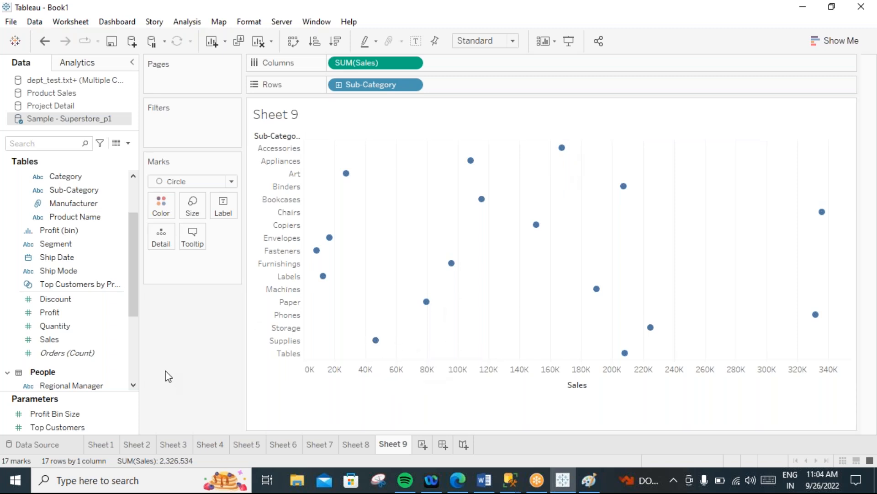
# Size the circles on Sheet 9 by Sales and enlarge the overall mark size.
pyautogui.click(51, 341)
pyautogui.moveTo(52, 342); pyautogui.dragTo(192, 206)
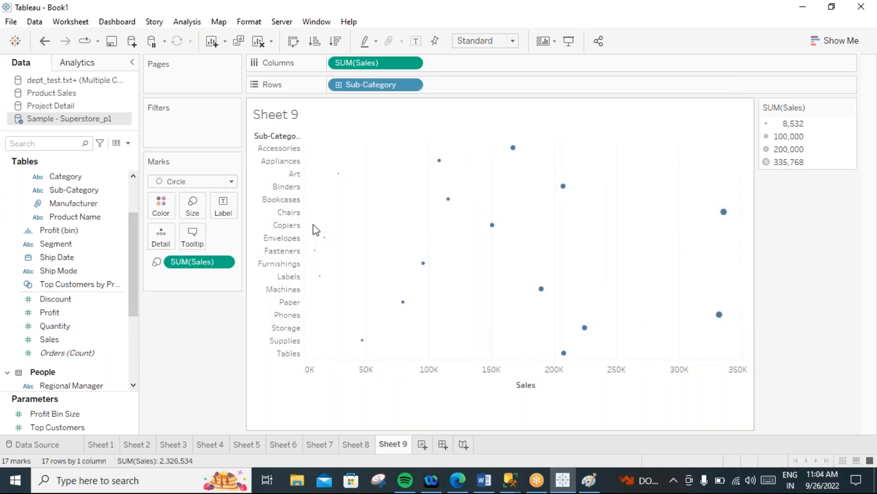
pyautogui.click(193, 208)
pyautogui.moveTo(275, 249)
pyautogui.mouseDown()
pyautogui.moveTo(267, 243)
pyautogui.moveTo(282, 246)
pyautogui.mouseUp()
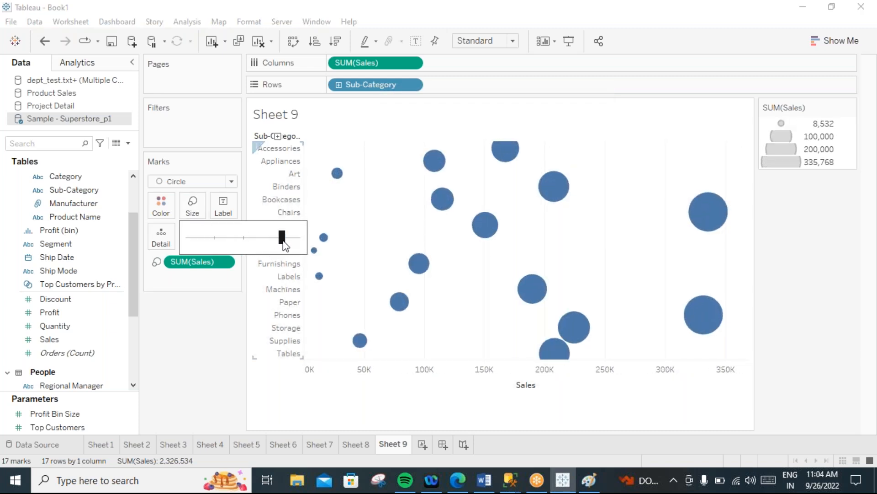
pyautogui.click(215, 408)
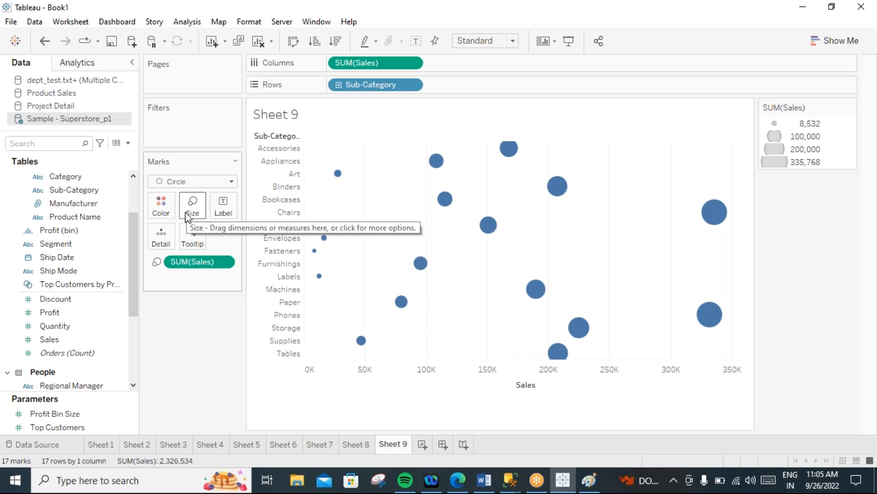
pyautogui.moveTo(713, 218)
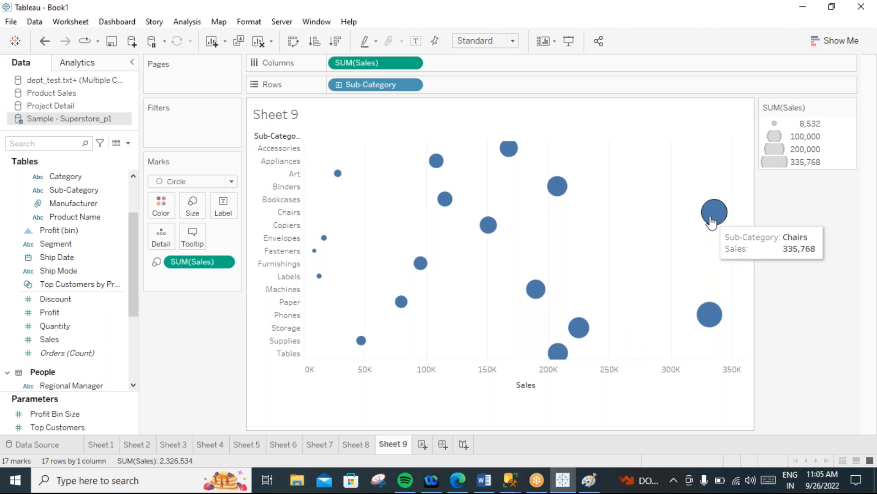
pyautogui.moveTo(320, 278)
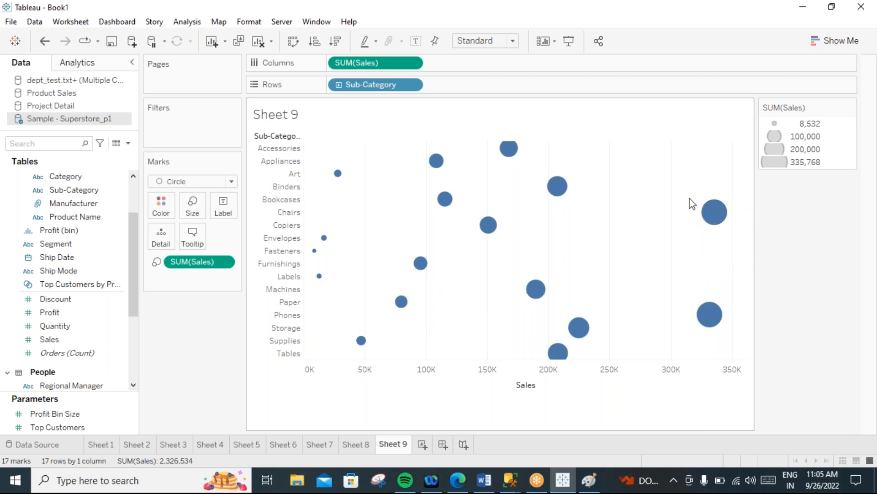
pyautogui.moveTo(709, 203)
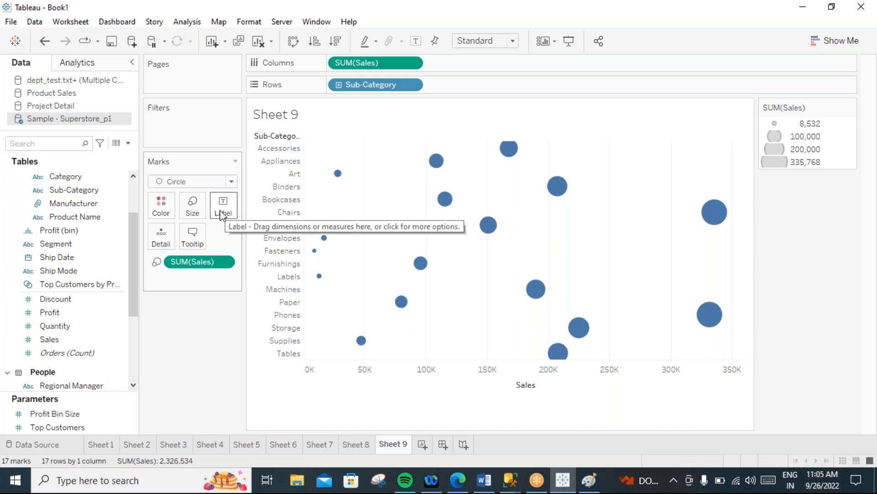
# Create Sheet 10 with a vertical bar chart of Sales by Sub-Category.
pyautogui.click(422, 444)
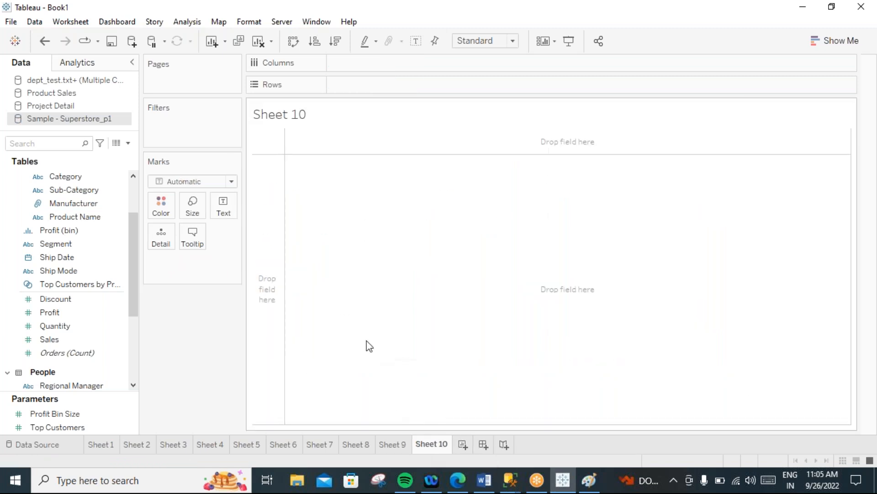
pyautogui.doubleClick(66, 190)
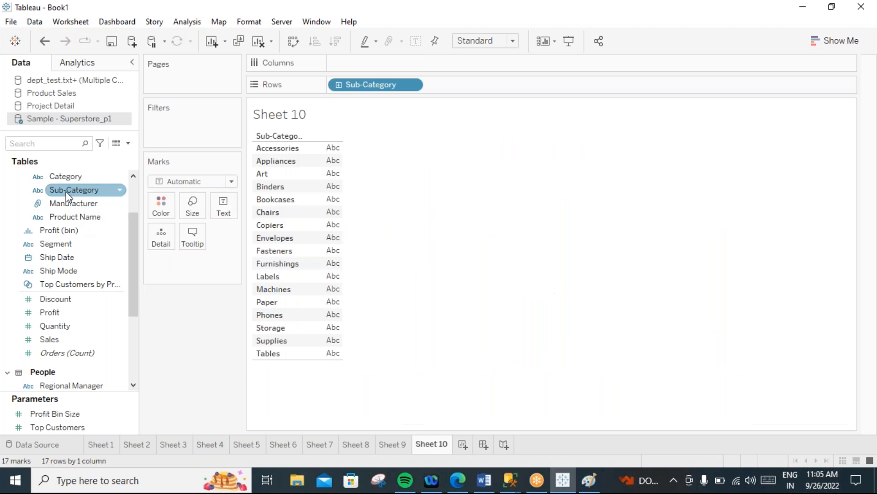
pyautogui.doubleClick(64, 339)
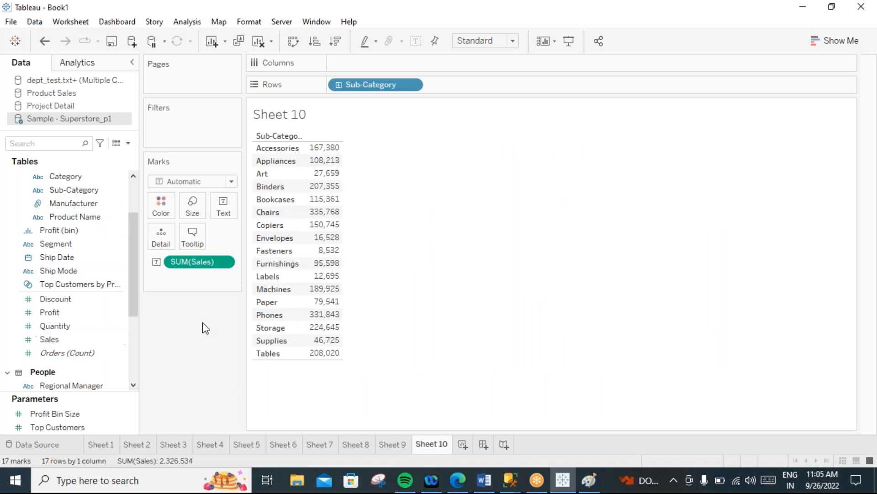
pyautogui.moveTo(187, 263); pyautogui.dragTo(438, 117)
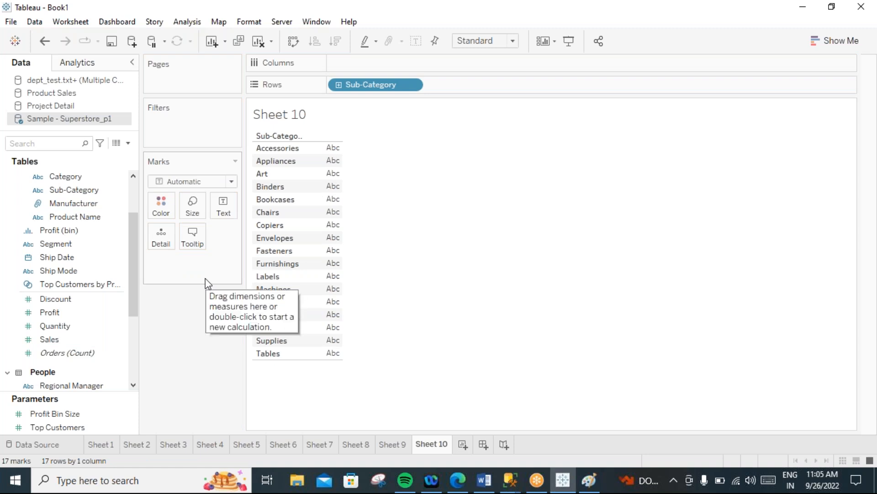
pyautogui.hotkey('ctrl', 'z')
pyautogui.moveTo(197, 260); pyautogui.dragTo(411, 62)
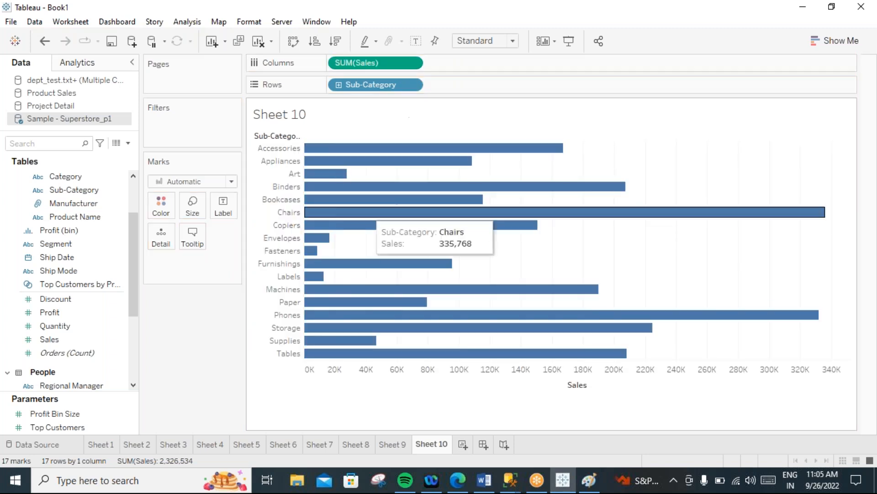
pyautogui.click(293, 44)
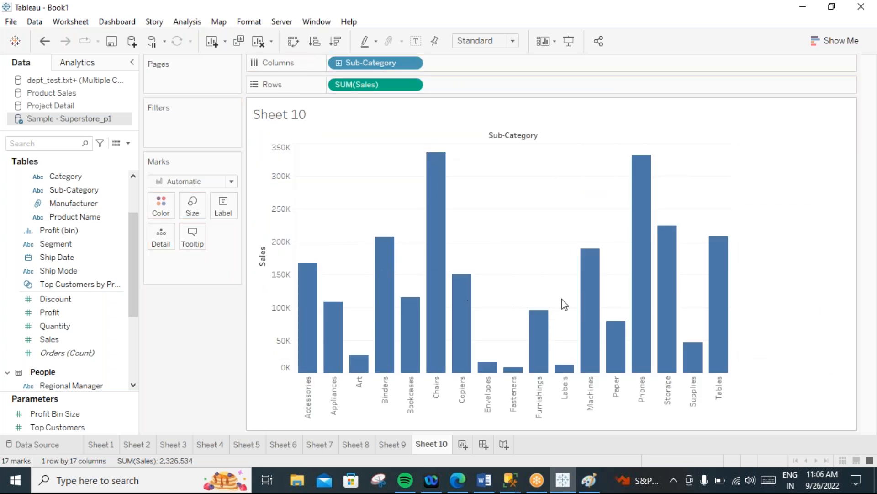
# Show mark labels with the Sales values on all bars of Sheet 10.
pyautogui.moveTo(642, 198)
pyautogui.click(217, 203)
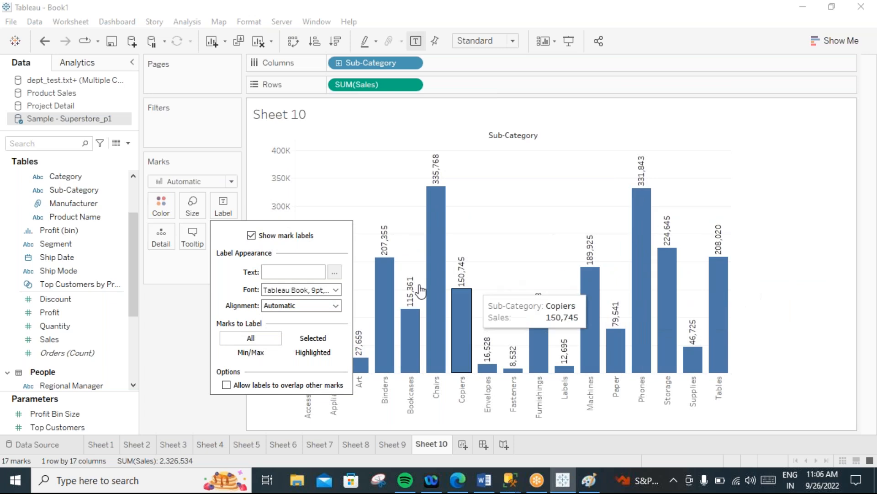
pyautogui.click(251, 235)
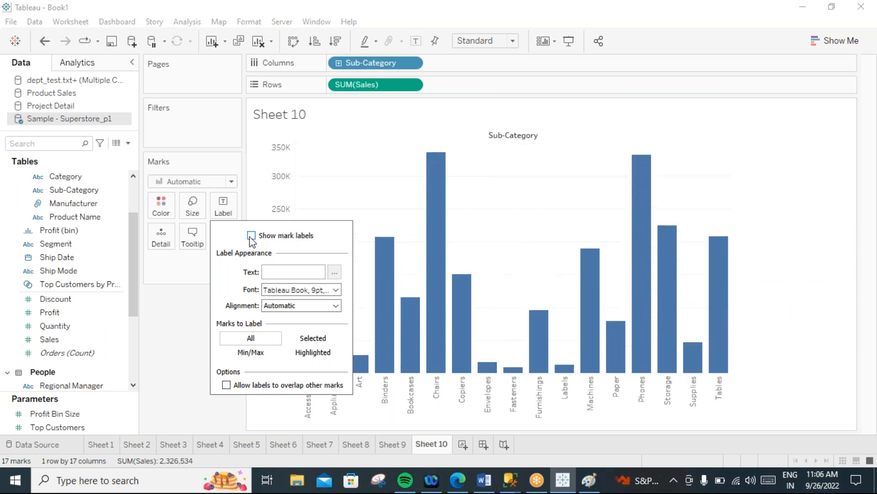
pyautogui.click(251, 236)
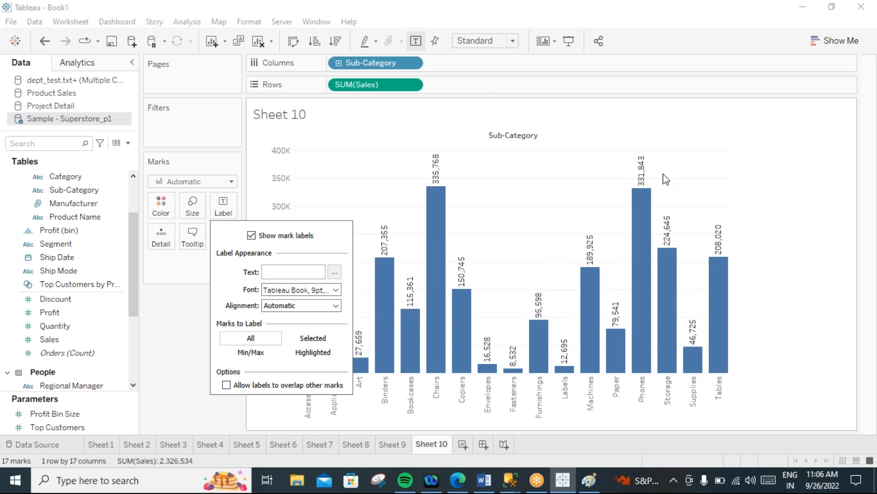
pyautogui.click(559, 187)
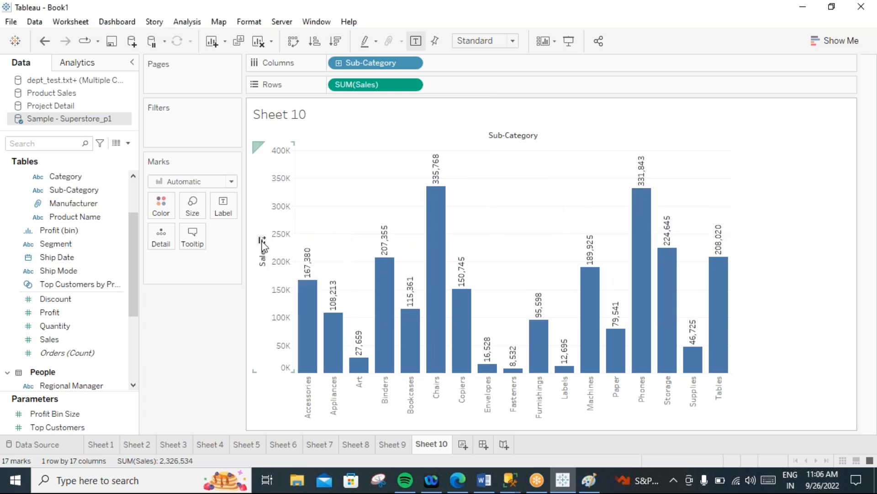
# Examine the tooltips of several bars on Sheet 10 and the tooltip's text and display settings.
pyautogui.moveTo(440, 181)
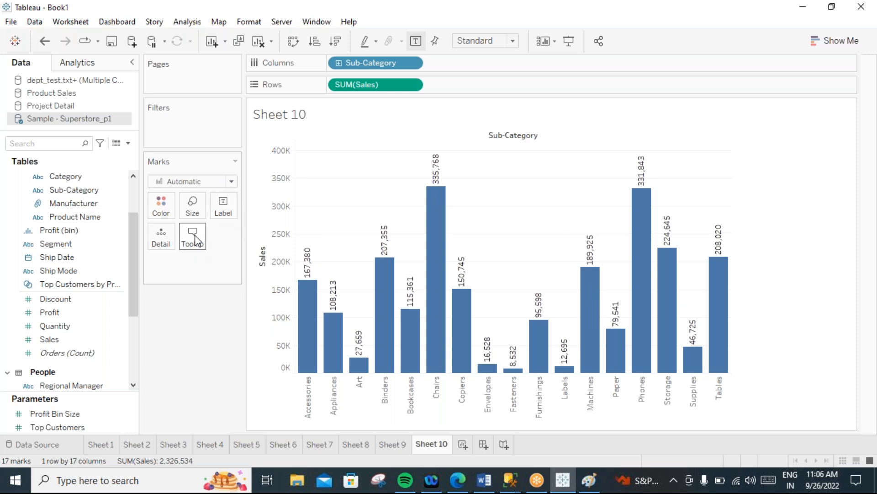
pyautogui.moveTo(335, 330)
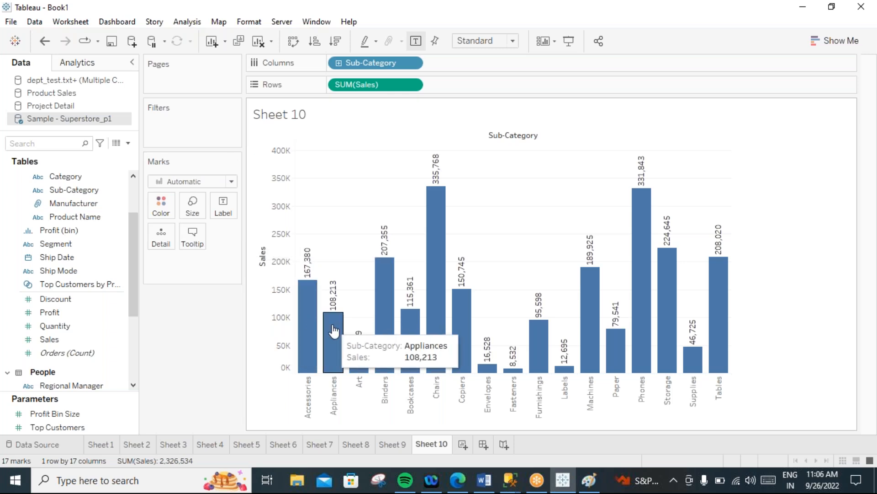
pyautogui.moveTo(451, 314)
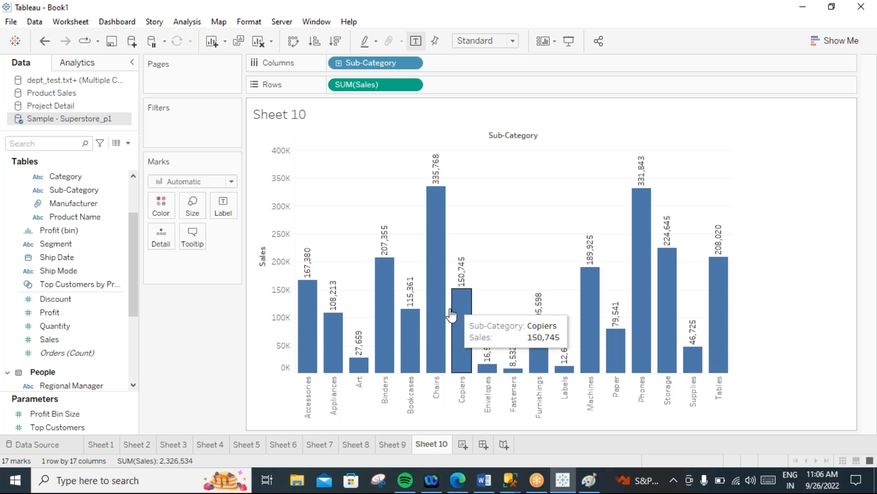
pyautogui.moveTo(596, 309)
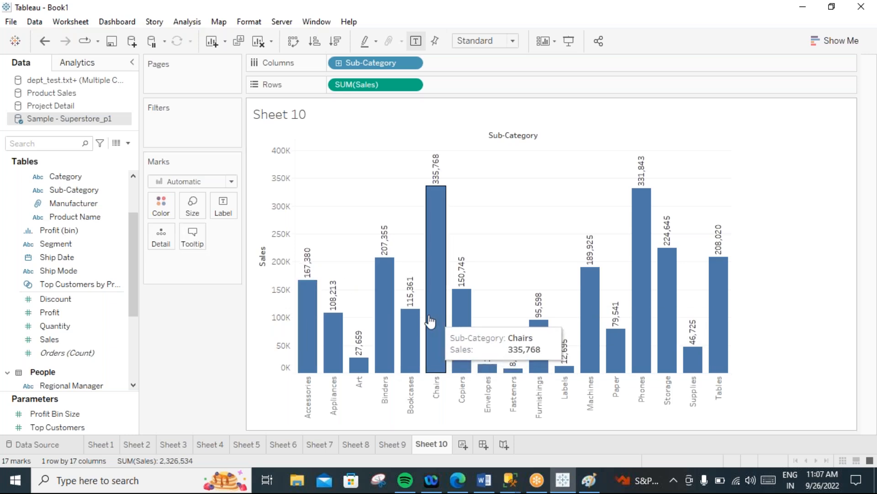
pyautogui.moveTo(672, 328)
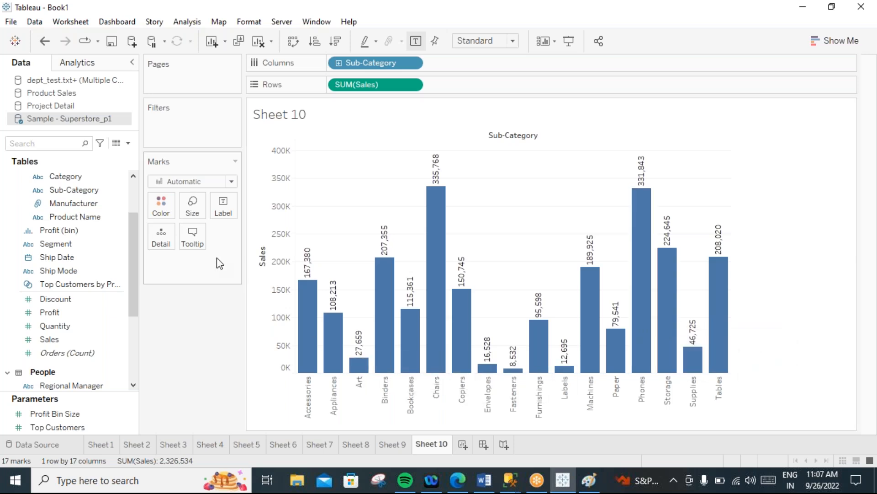
pyautogui.click(188, 237)
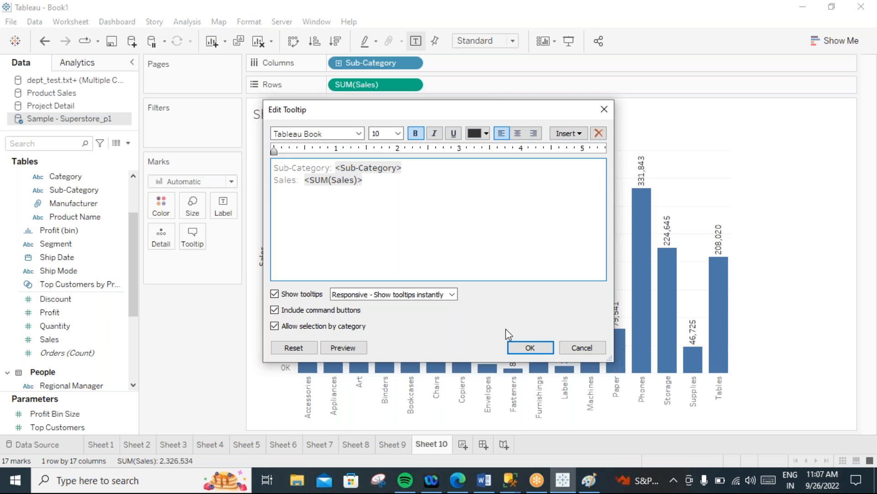
pyautogui.click(529, 348)
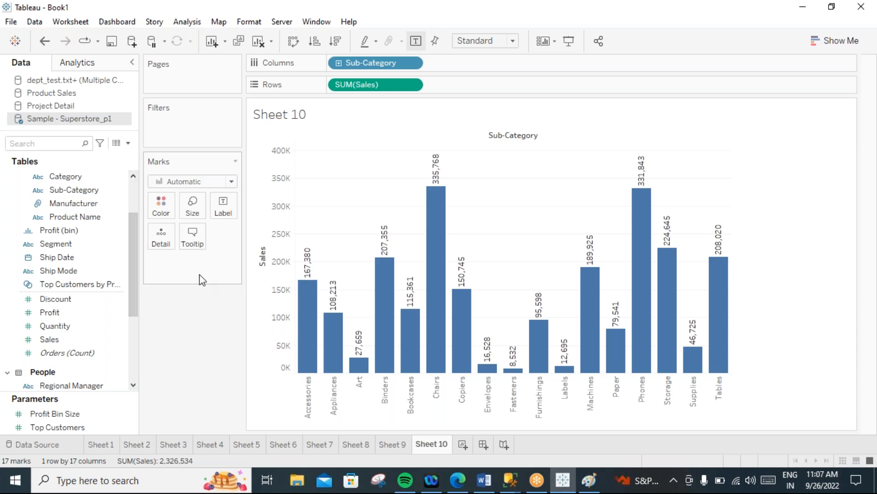
pyautogui.click(69, 203)
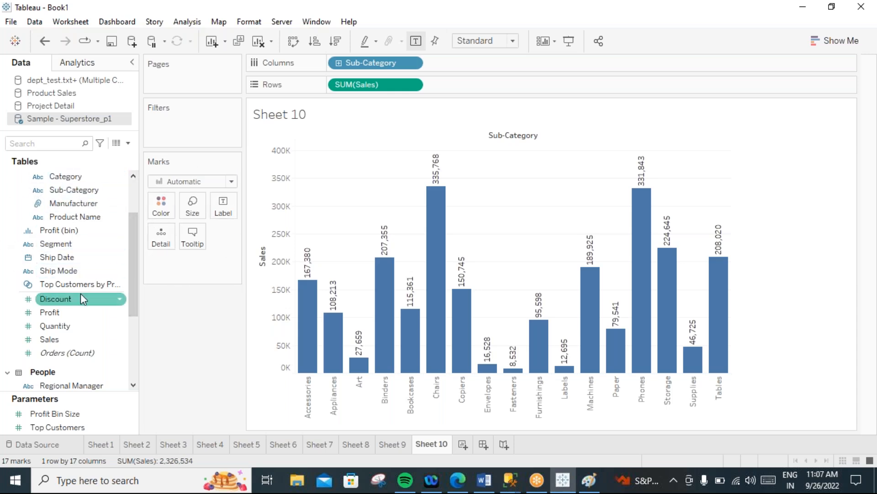
pyautogui.scroll(-4, 128, 275)
pyautogui.scroll(5, 127, 274)
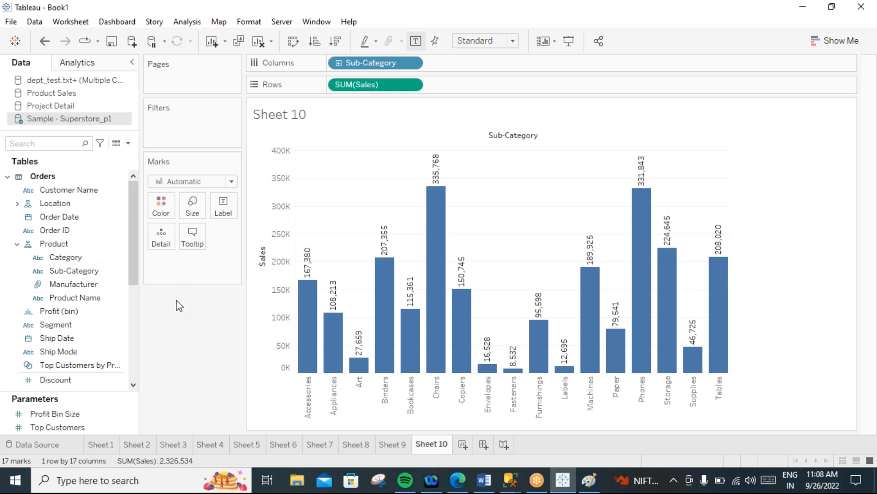
pyautogui.moveTo(550, 325)
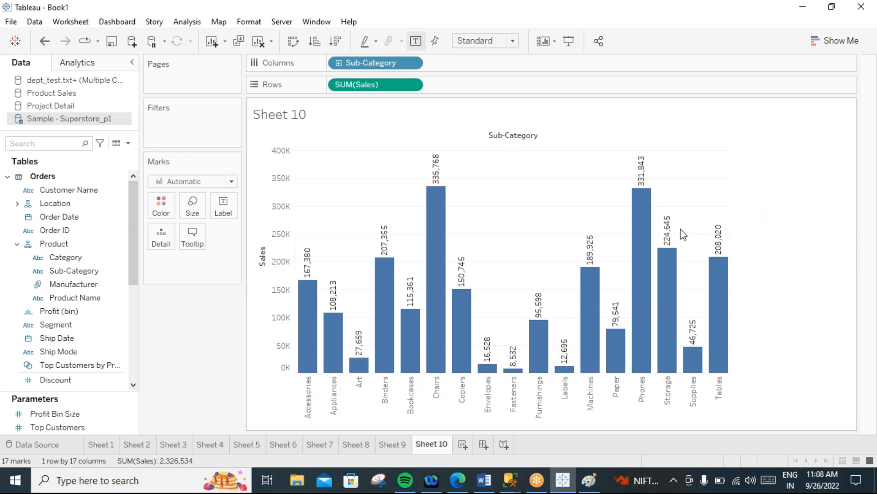